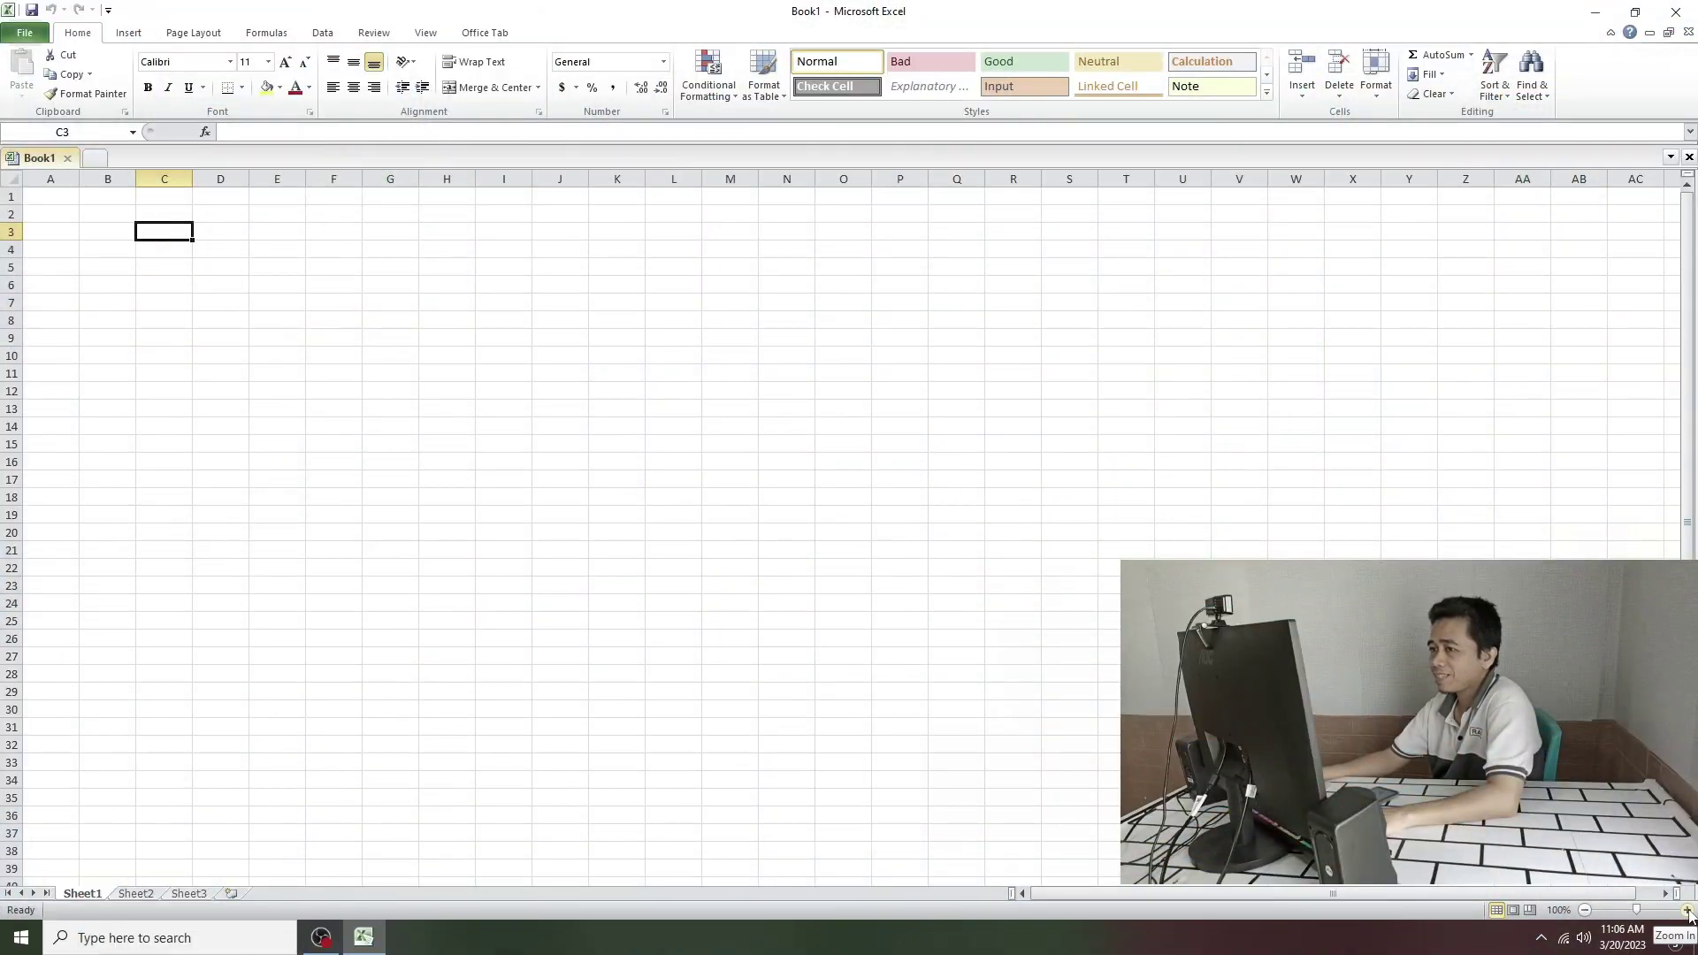
Step: Zoom the blank Book1 sheet in from 100% to about 230%
{"action": "left_click", "coordinate": [1688, 910]}
{"action": "left_click", "coordinate": [1688, 910]}
{"action": "left_click", "coordinate": [1688, 910]}
{"action": "left_click", "coordinate": [1688, 910]}
{"action": "left_click", "coordinate": [1688, 910]}
{"action": "left_click", "coordinate": [1688, 911]}
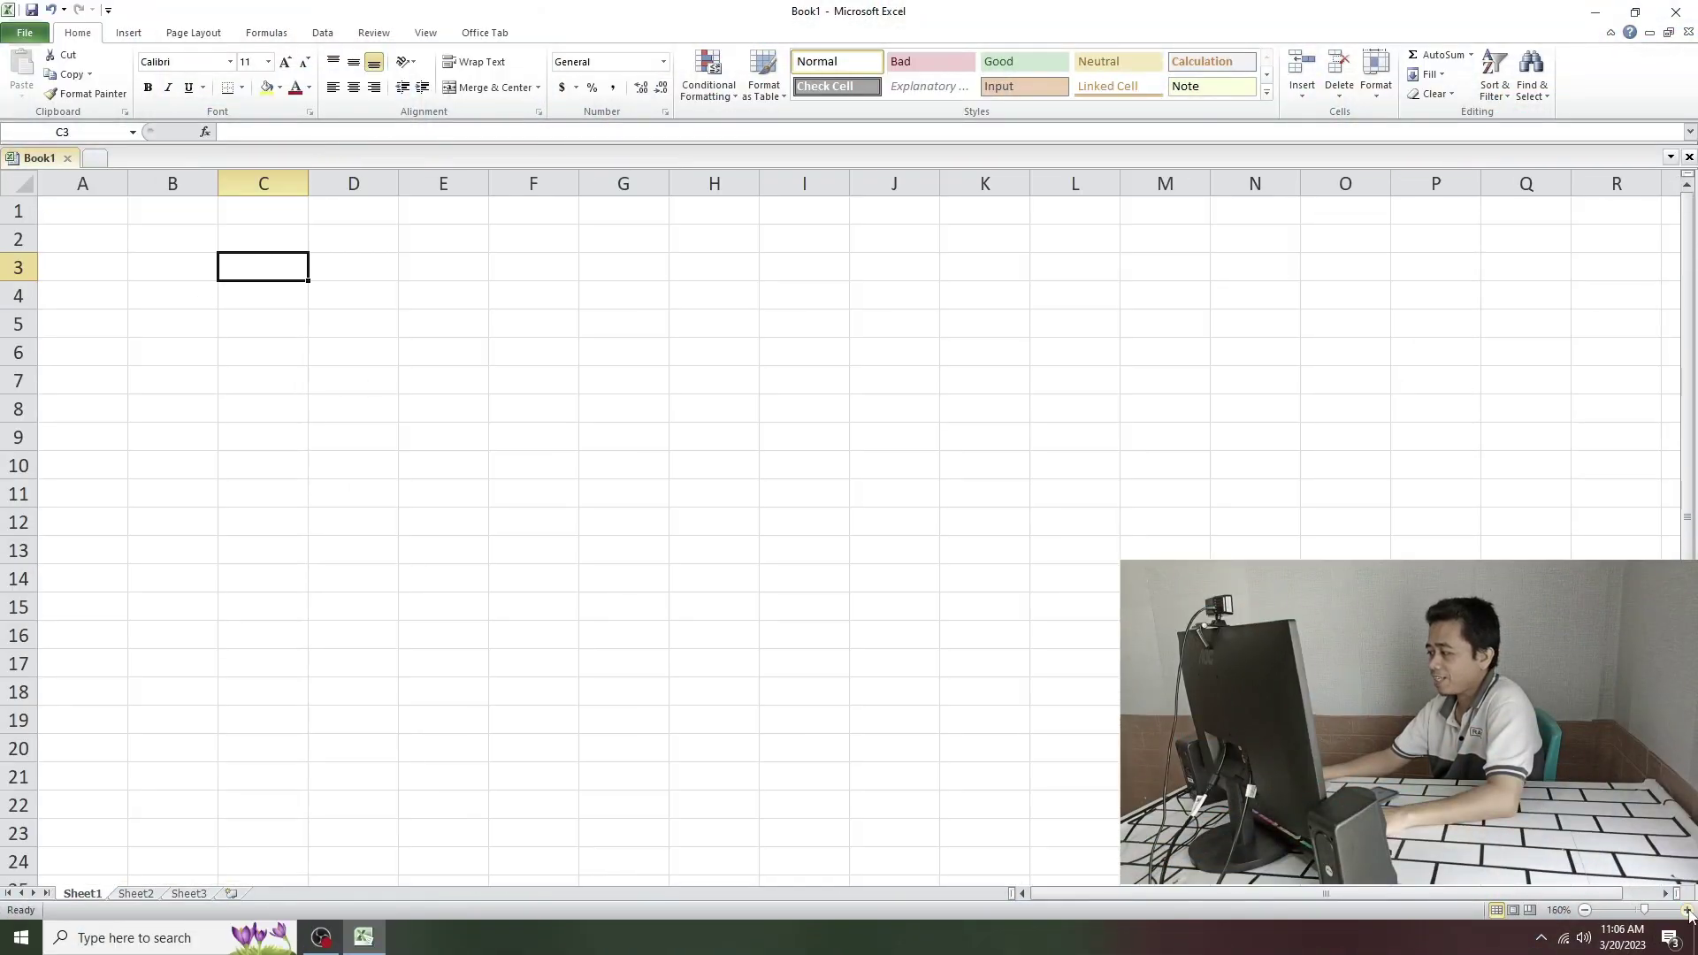
{"action": "left_click", "coordinate": [1688, 911]}
{"action": "left_click", "coordinate": [1687, 910]}
{"action": "left_click", "coordinate": [1688, 911]}
{"action": "left_click", "coordinate": [1688, 910]}
{"action": "left_click", "coordinate": [1688, 911]}
{"action": "left_click", "coordinate": [1688, 910]}
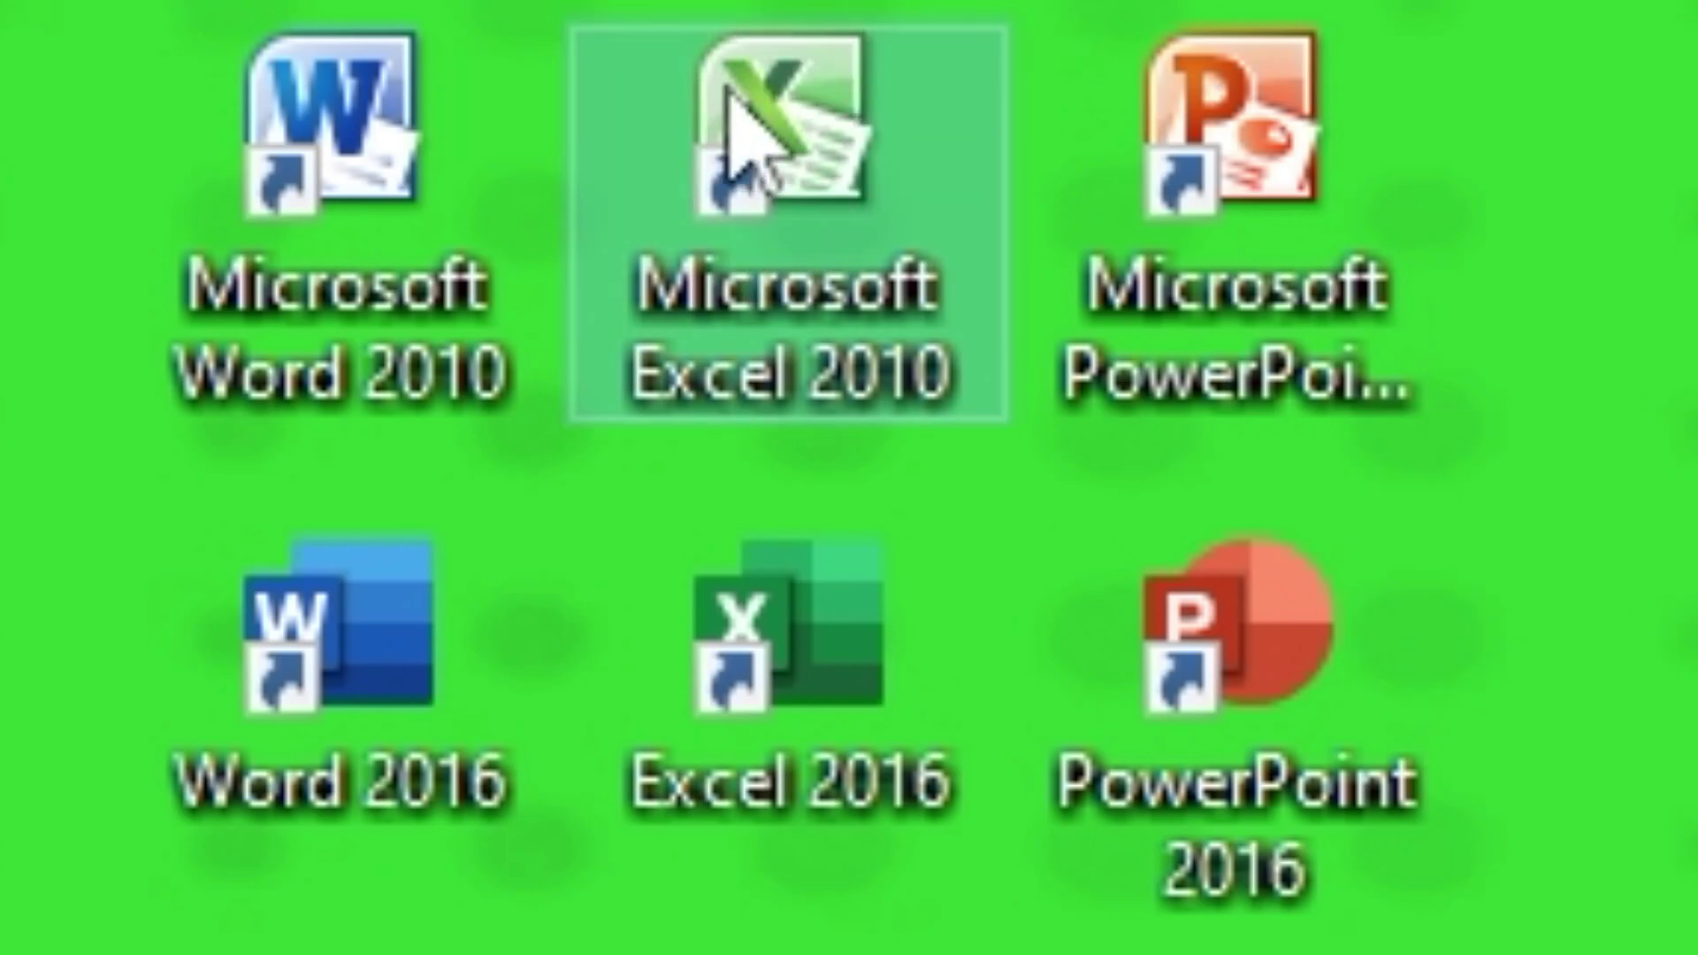
Step: Launch Excel 2010 from its desktop shortcut and from a taskbar search for 'excel'
{"action": "double_click", "coordinate": [836, 181]}
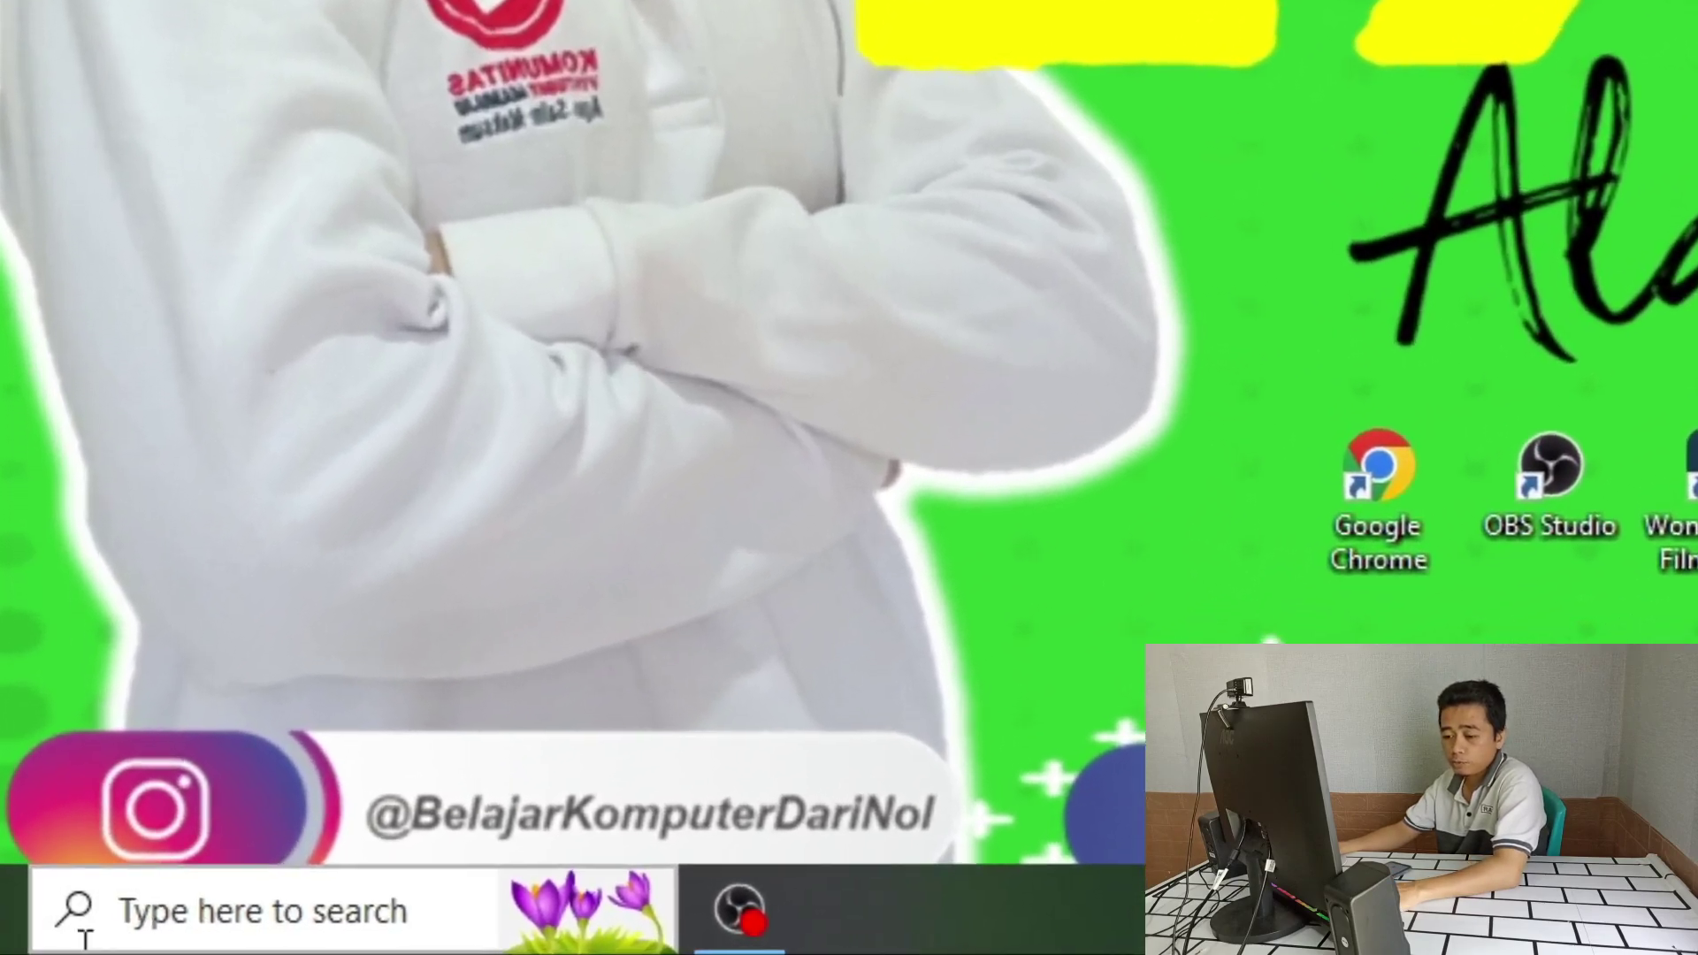
{"action": "left_click", "coordinate": [190, 930]}
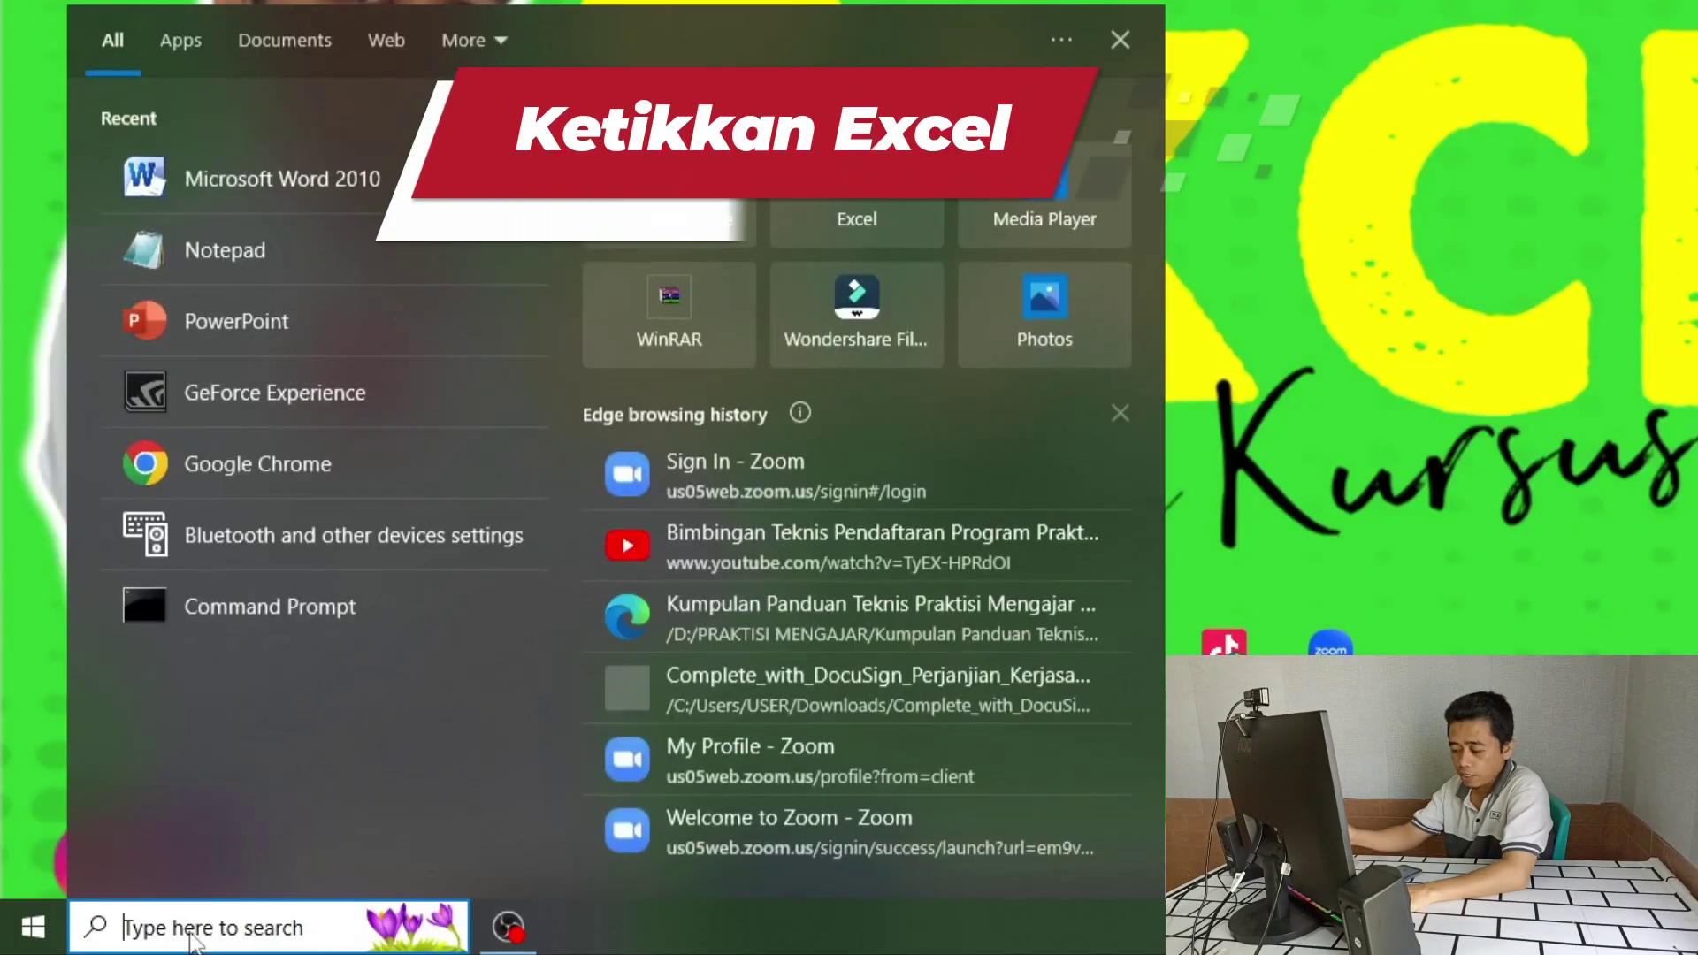
{"action": "type", "text": "excel"}
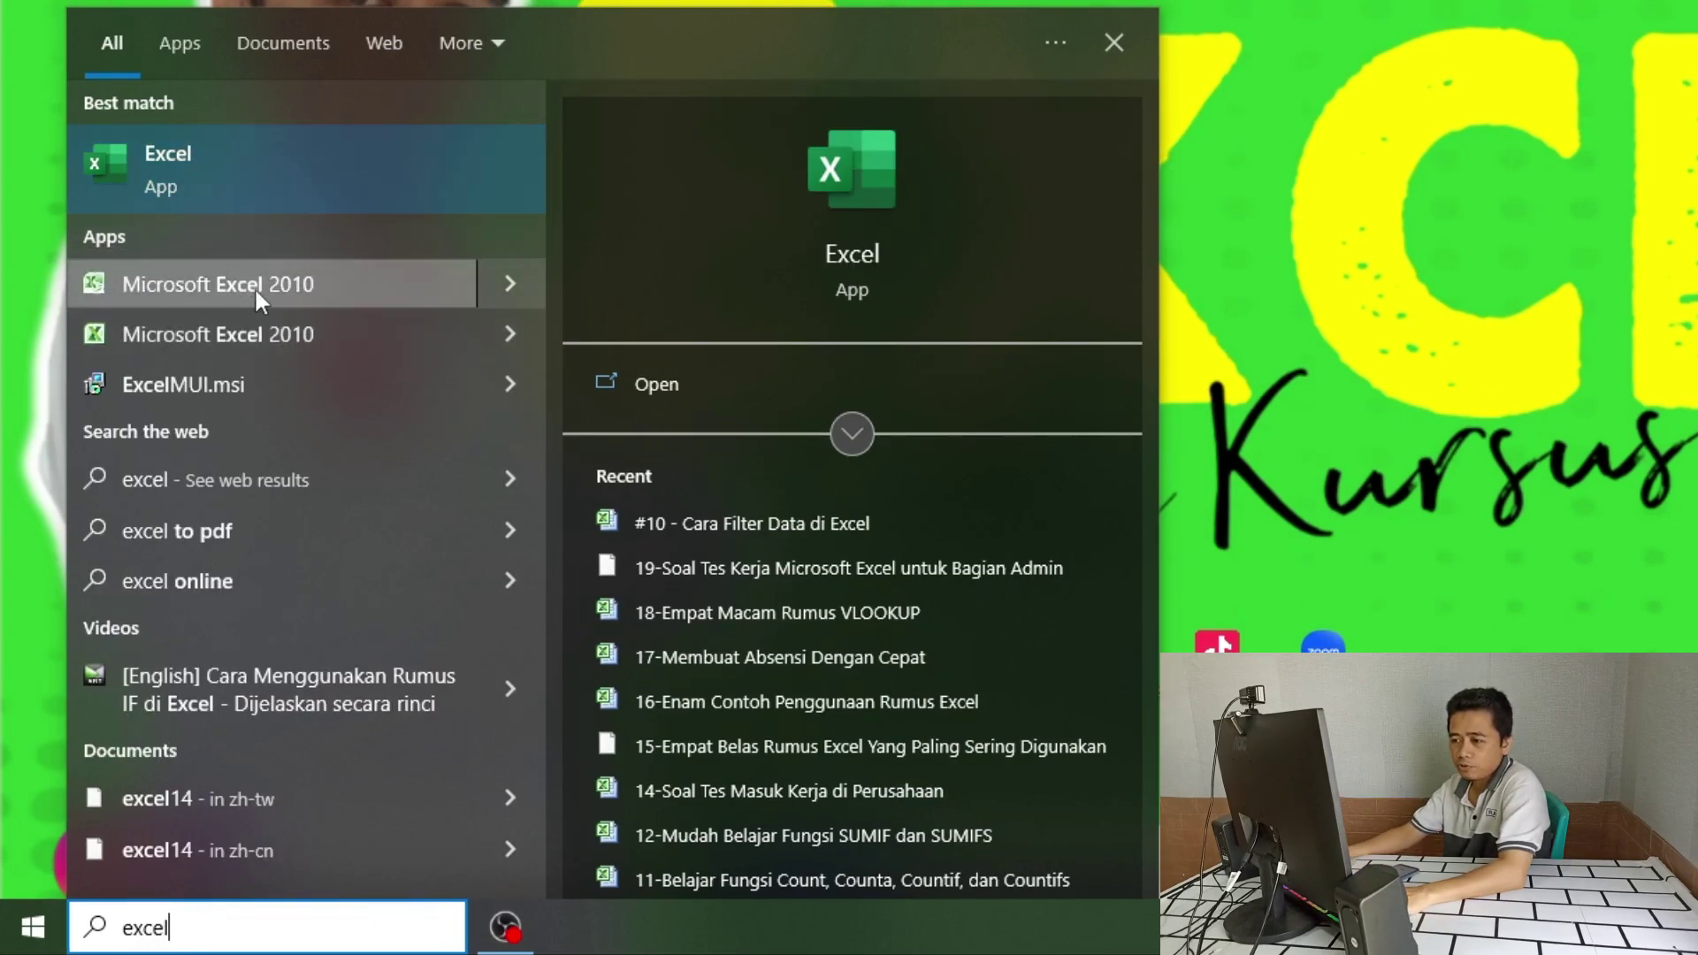
{"action": "left_click", "coordinate": [256, 293]}
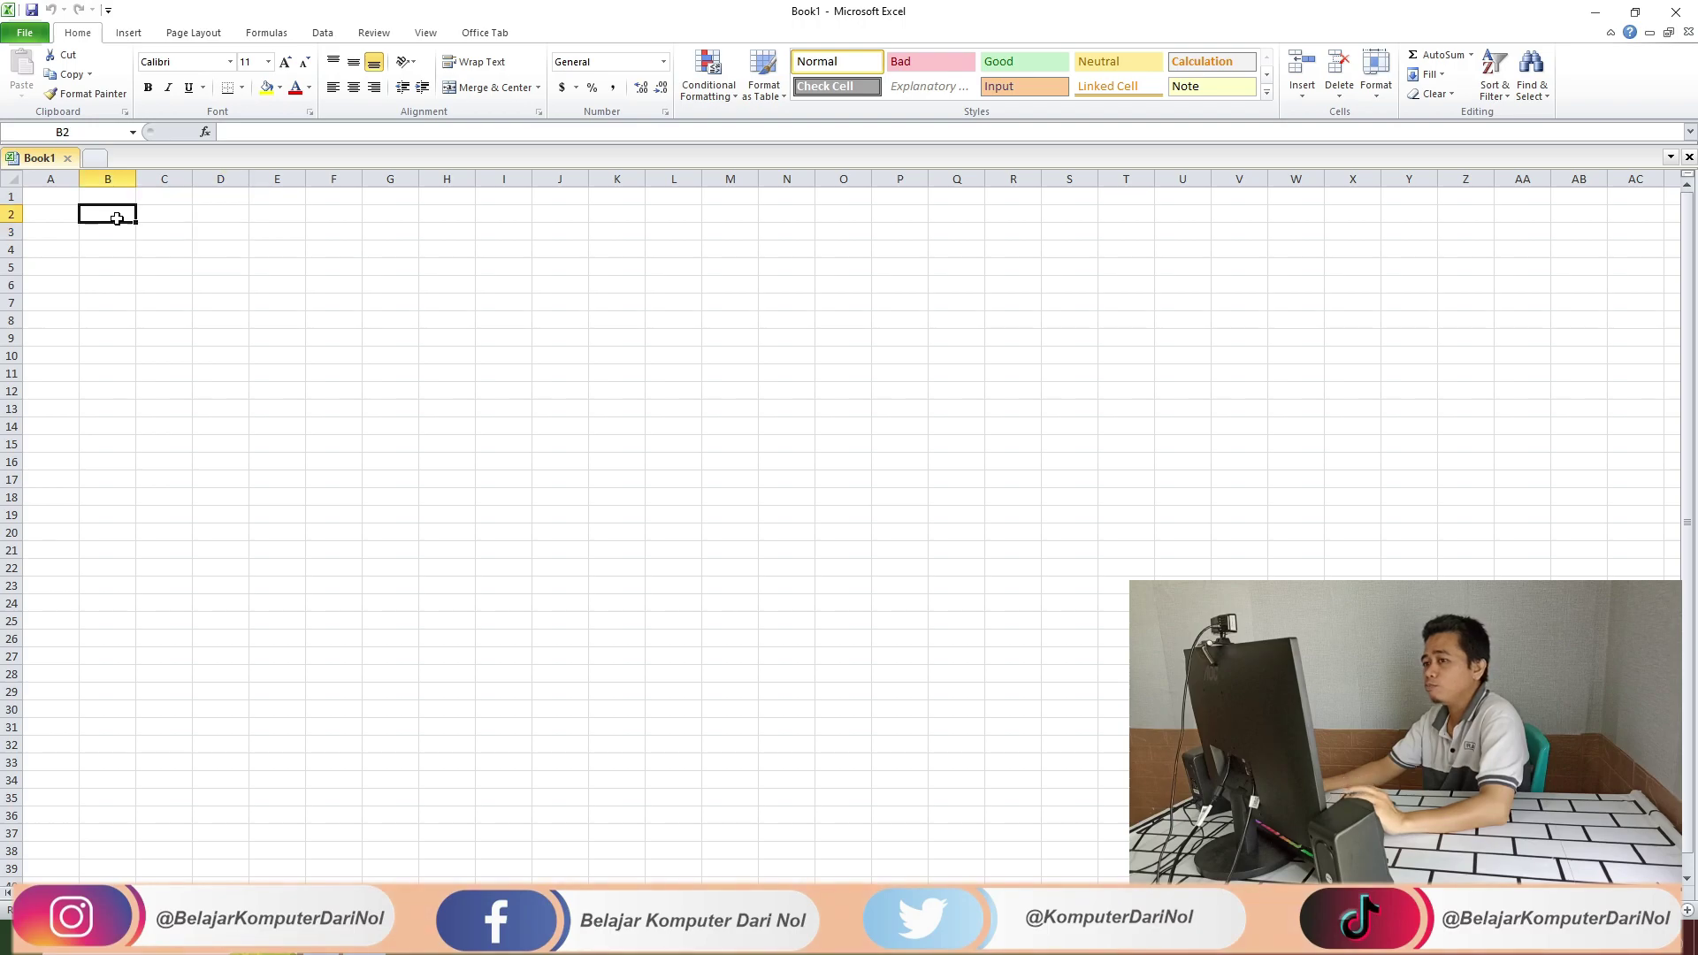
{"action": "left_click", "coordinate": [571, 274]}
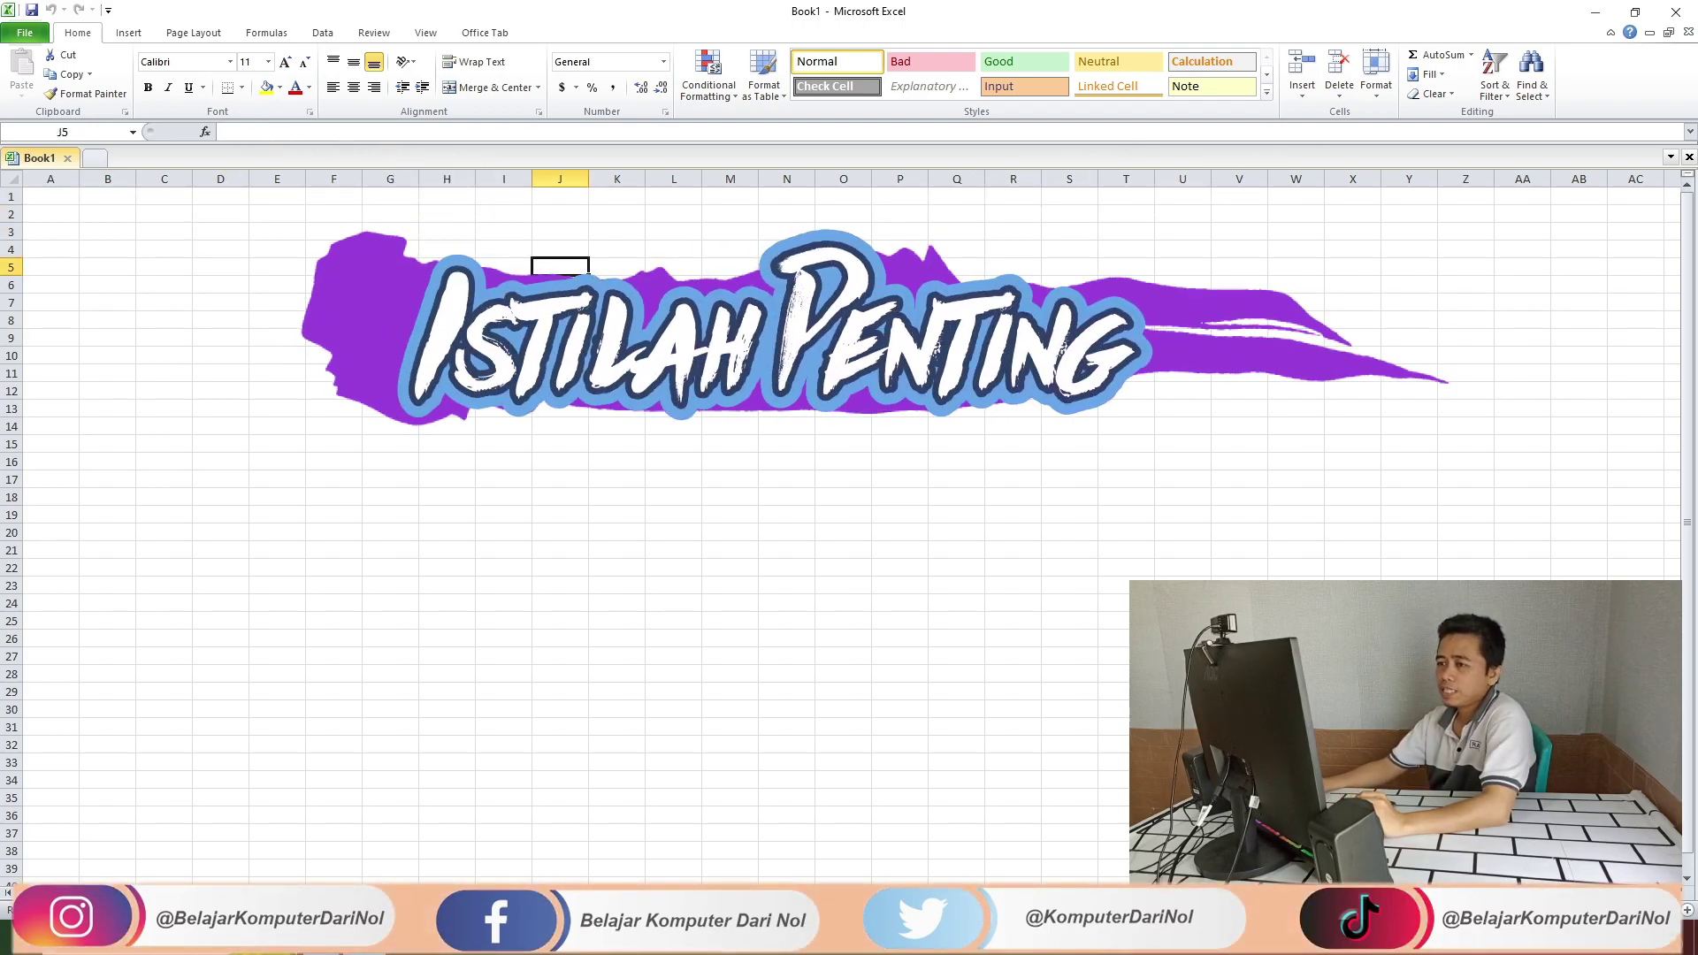
{"action": "left_click", "coordinate": [203, 254]}
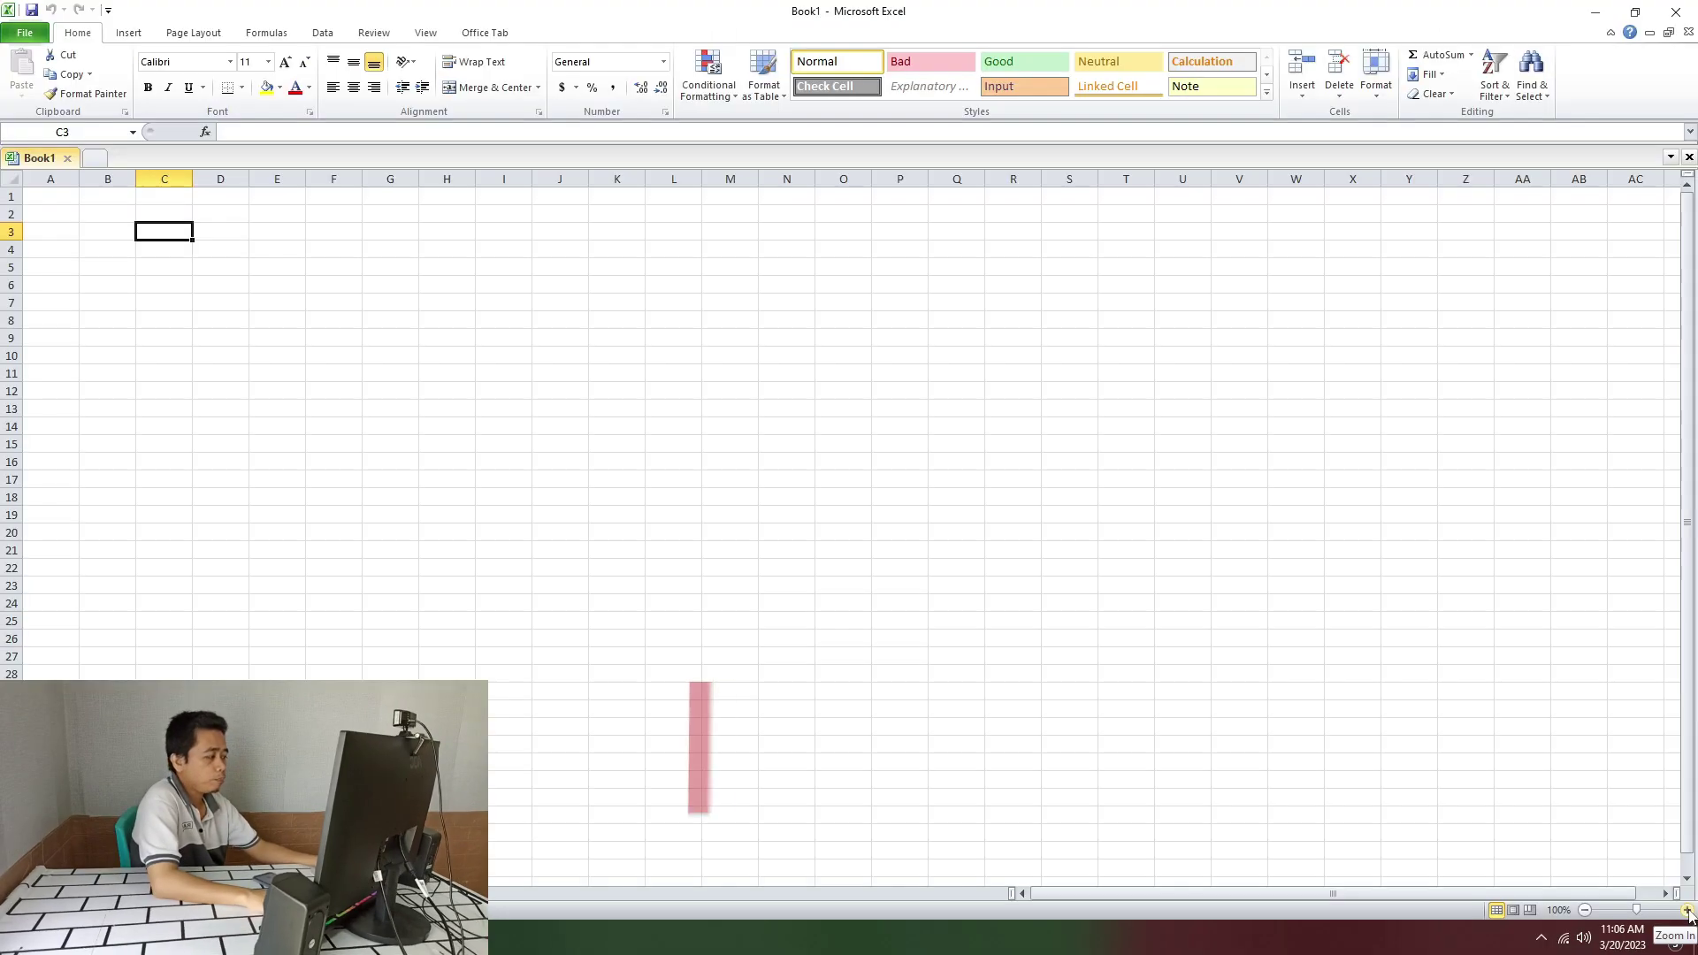
Step: Zoom the sheet in with eight steps of Zoom In
{"action": "left_click", "coordinate": [1687, 910]}
{"action": "left_click", "coordinate": [1688, 911]}
{"action": "left_click", "coordinate": [1688, 911]}
{"action": "left_click", "coordinate": [1688, 910]}
{"action": "left_click", "coordinate": [1688, 910]}
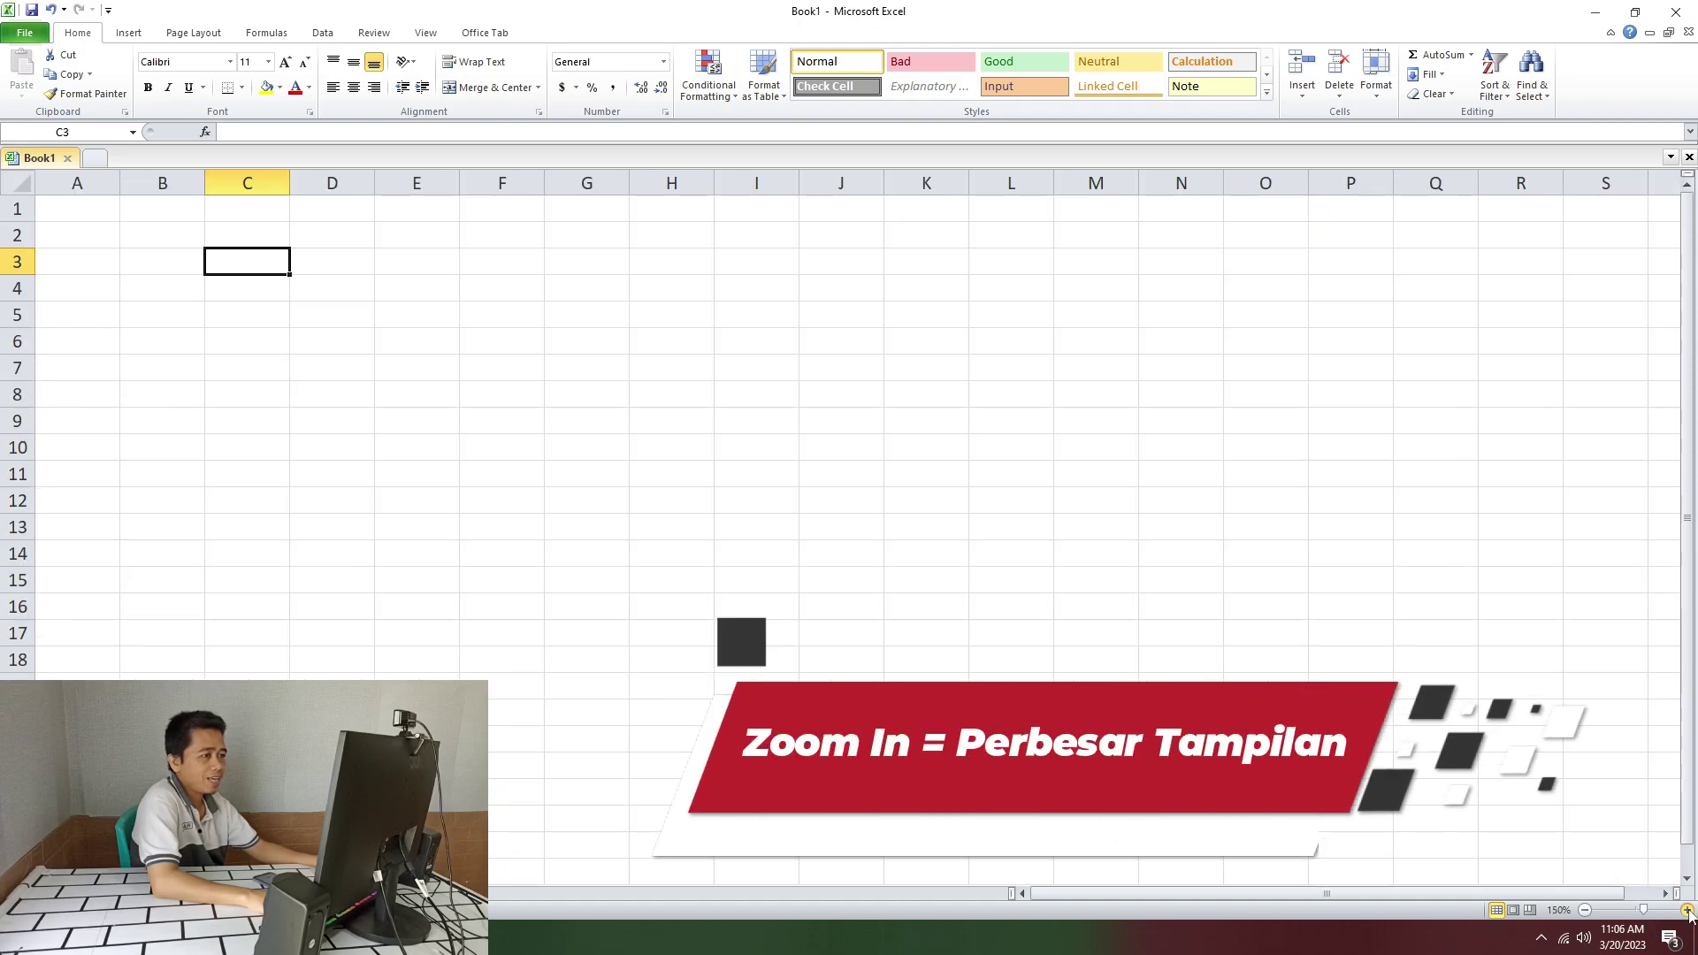
{"action": "left_click", "coordinate": [1687, 911]}
{"action": "left_click", "coordinate": [1688, 911]}
{"action": "left_click", "coordinate": [1687, 910]}
{"action": "left_click", "coordinate": [1687, 910]}
{"action": "left_click", "coordinate": [1688, 910]}
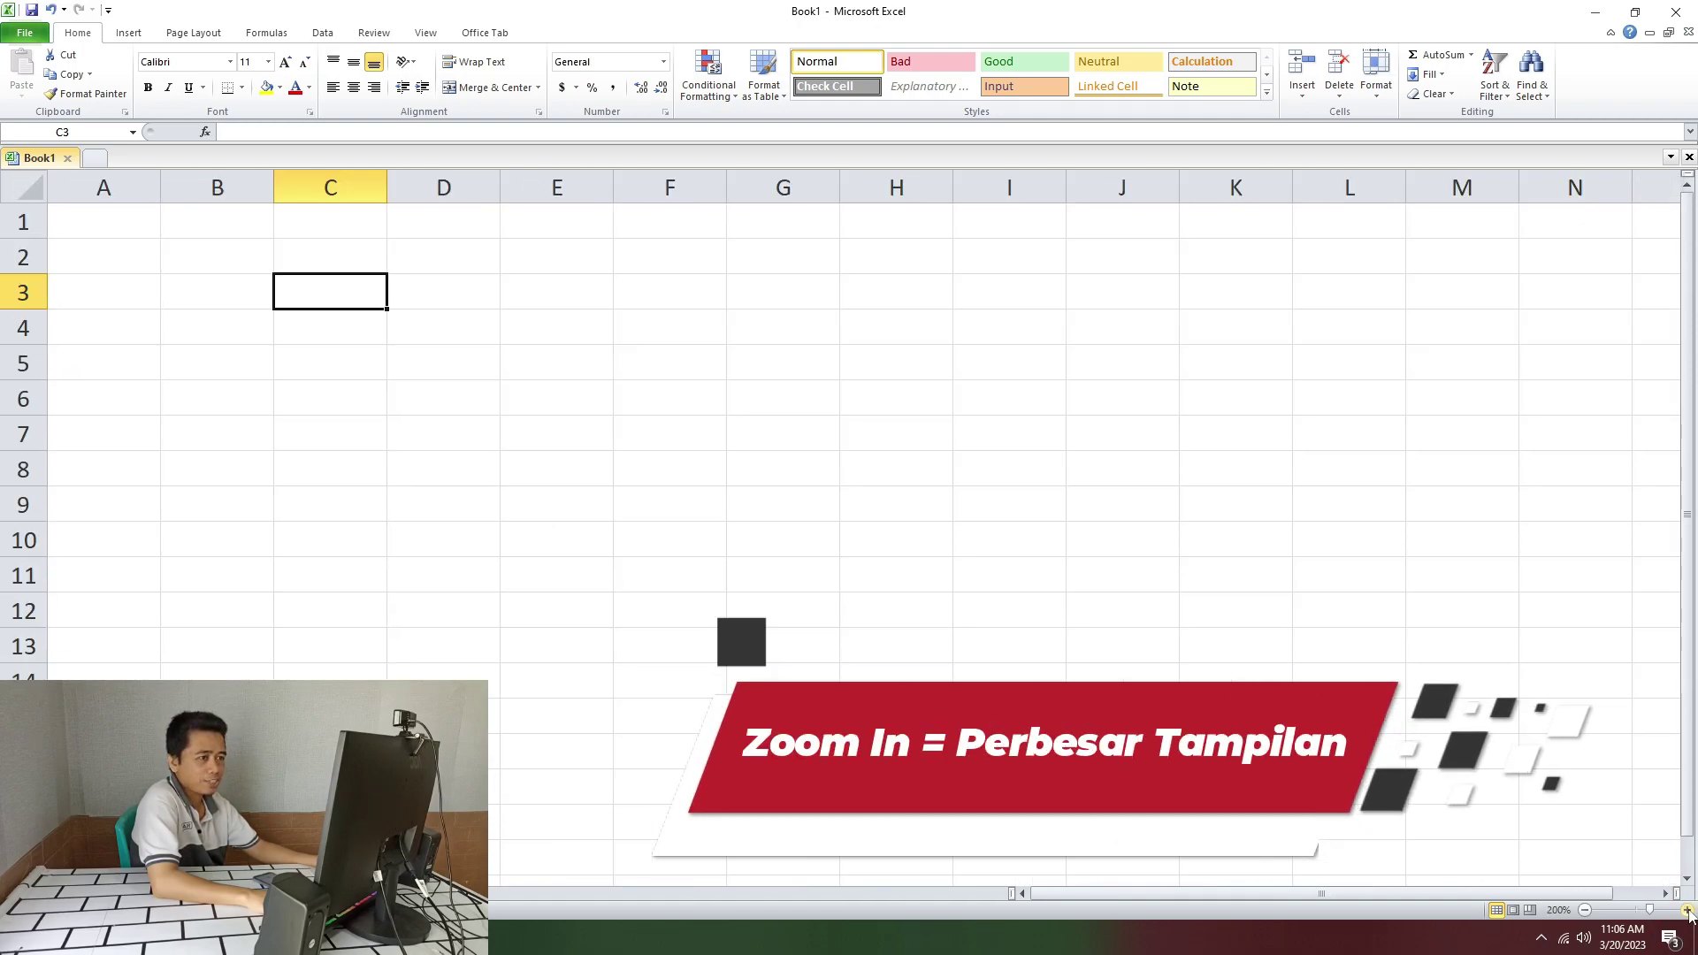
{"action": "left_click", "coordinate": [1688, 910]}
{"action": "left_click", "coordinate": [1687, 911]}
{"action": "left_click", "coordinate": [1688, 910]}
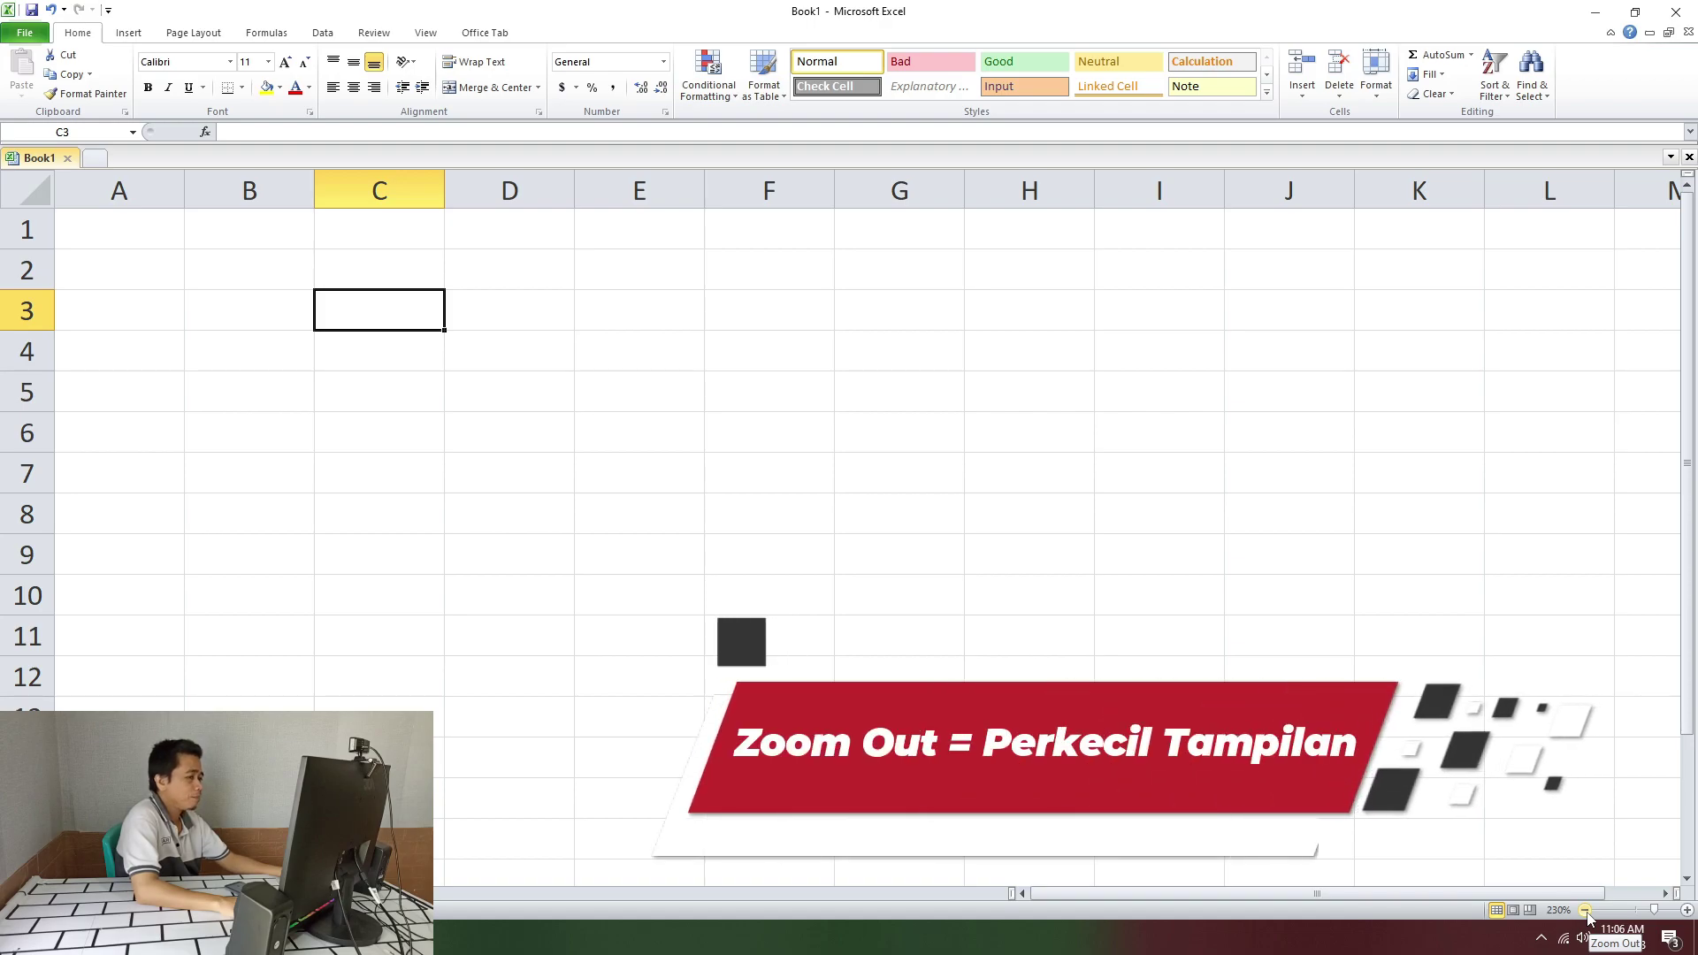
Step: Zoom back out five steps, then drag the zoom slider up to about 184%
{"action": "left_click", "coordinate": [1585, 910]}
{"action": "left_click", "coordinate": [1585, 910]}
{"action": "left_click", "coordinate": [1585, 911]}
{"action": "left_click", "coordinate": [1585, 911]}
{"action": "left_click", "coordinate": [1585, 910]}
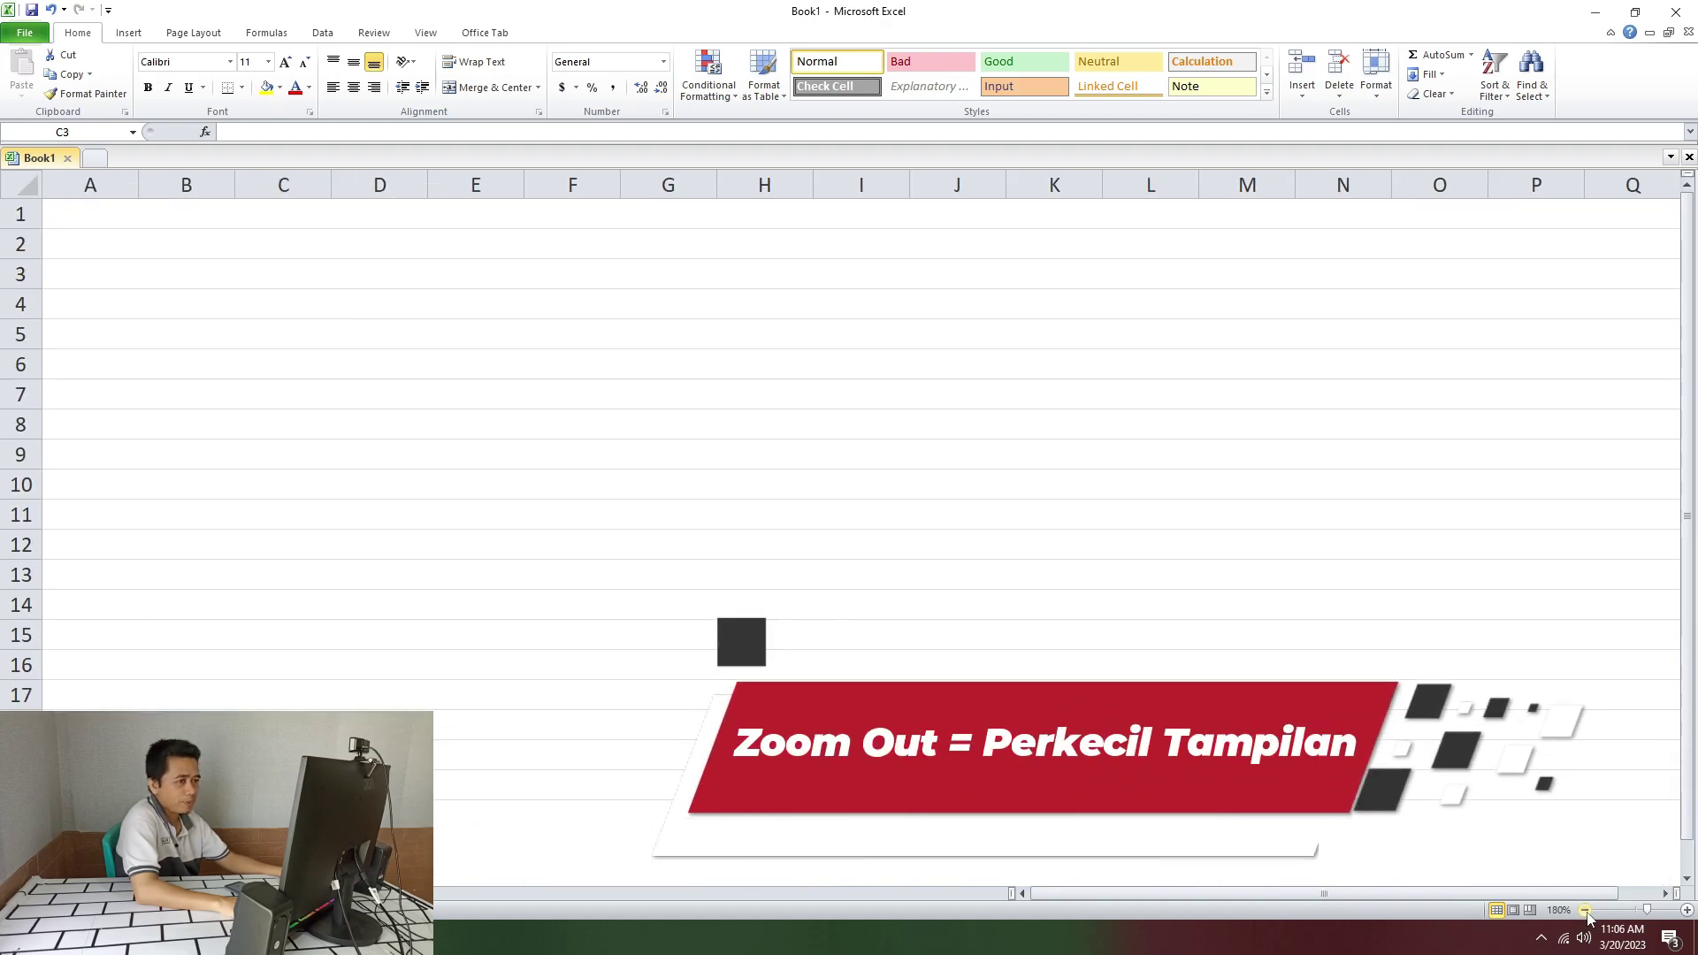
{"action": "left_click", "coordinate": [1585, 911]}
{"action": "left_click", "coordinate": [1585, 910]}
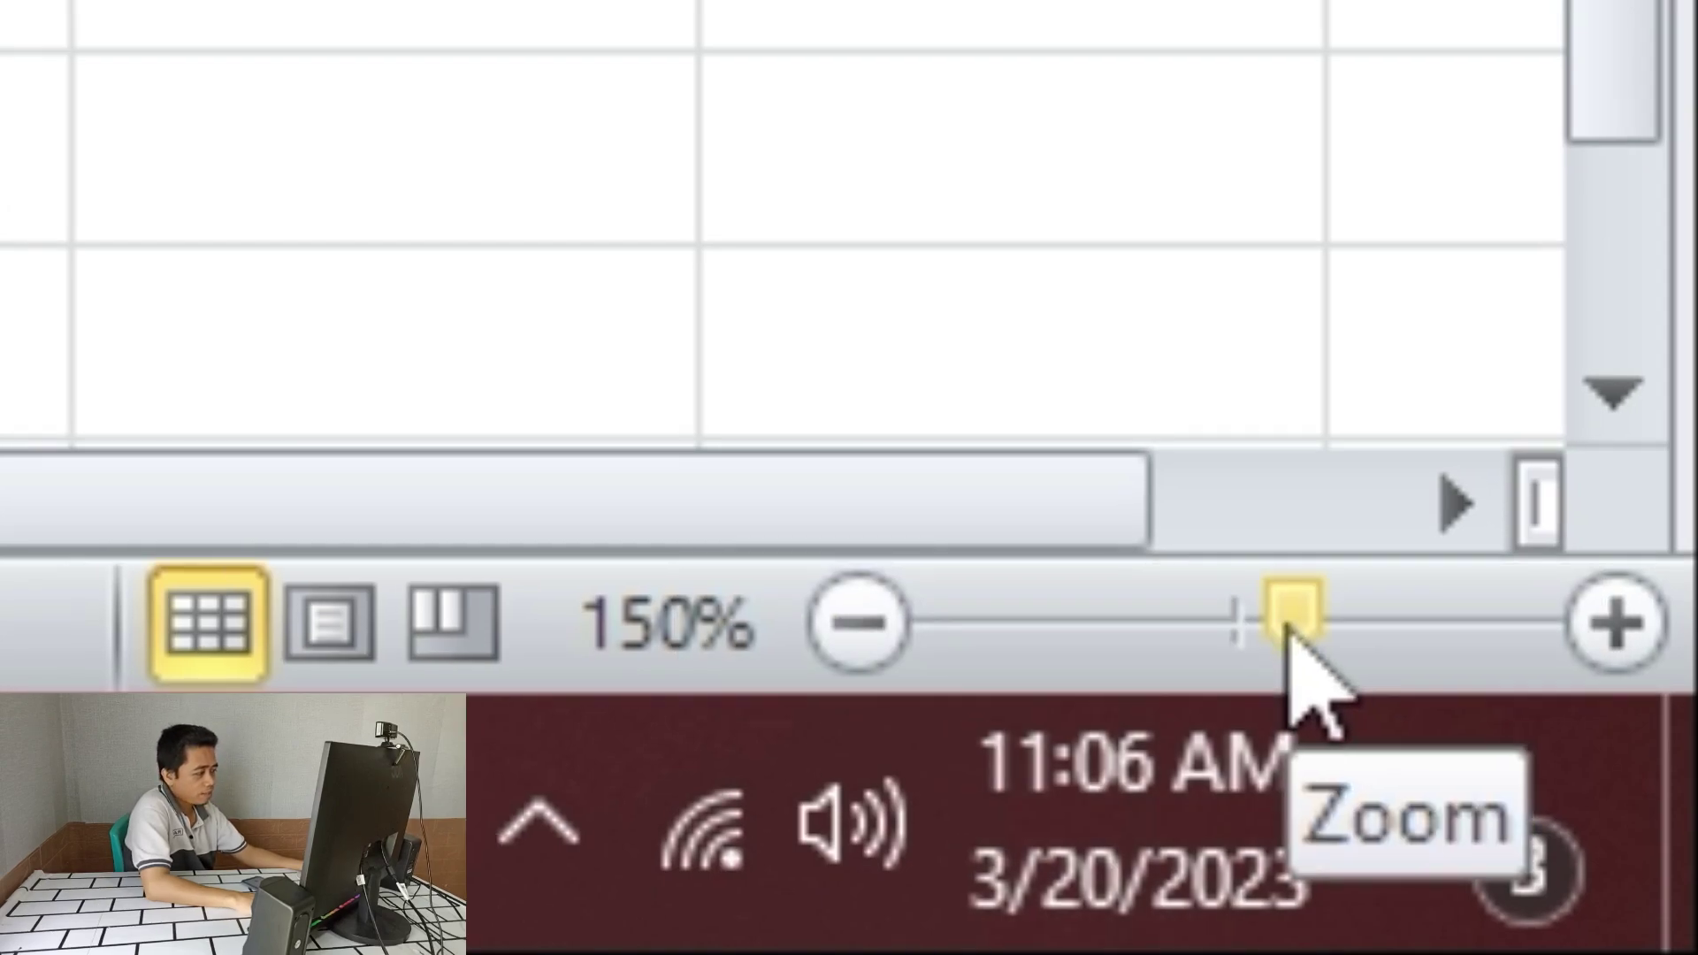
{"action": "left_click", "coordinate": [1287, 624]}
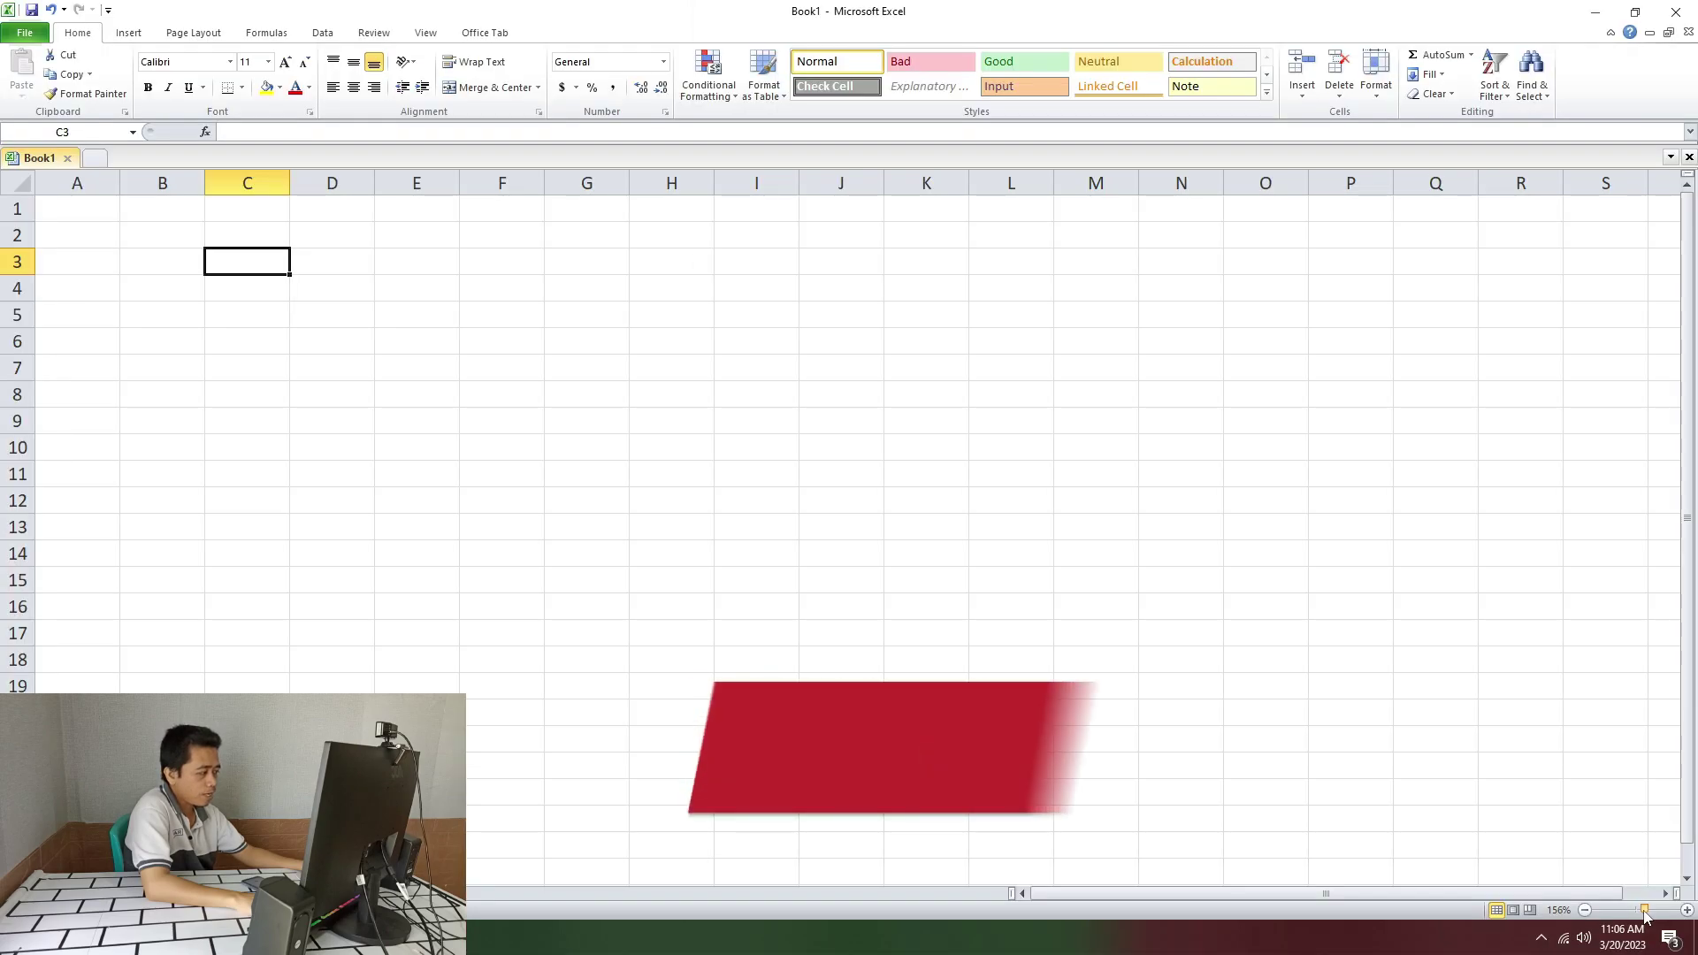
{"action": "mouse_move", "coordinate": [1288, 624]}
{"action": "left_mouse_down"}
{"action": "mouse_move", "coordinate": [1653, 915]}
{"action": "mouse_move", "coordinate": [1624, 916]}
{"action": "mouse_move", "coordinate": [1650, 917]}
{"action": "left_mouse_up"}
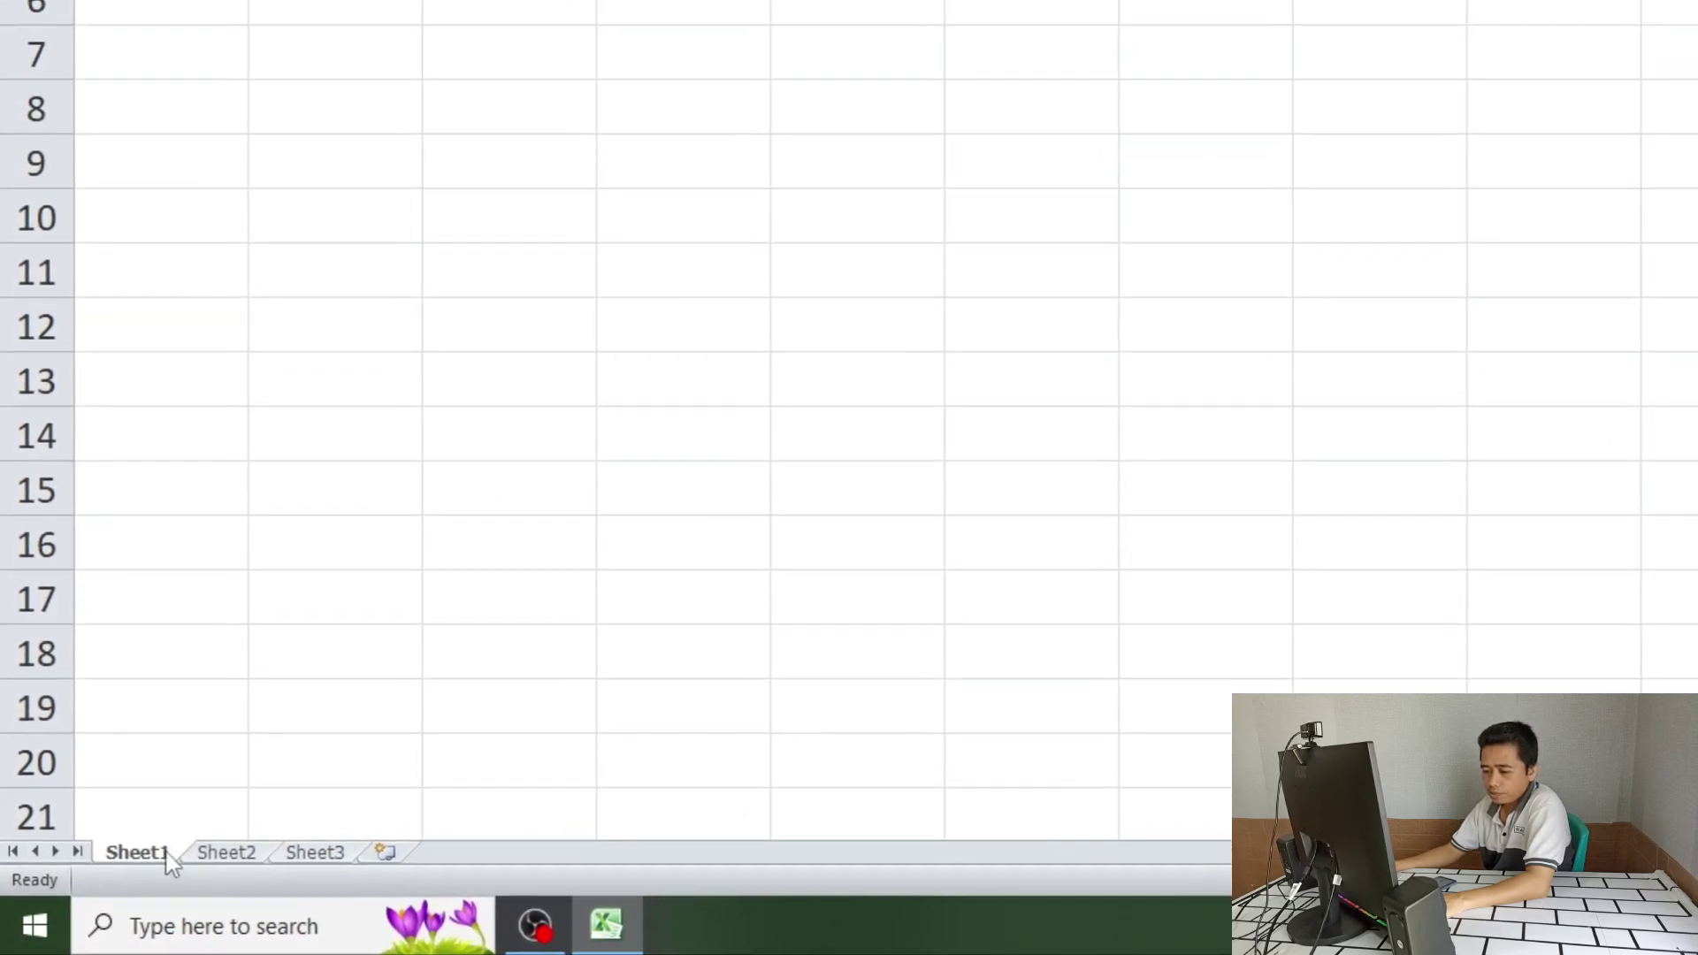
Step: Browse back and forth between the Sheet1, Sheet2 and Sheet3 tabs
{"action": "left_click", "coordinate": [232, 845]}
{"action": "left_click", "coordinate": [443, 821]}
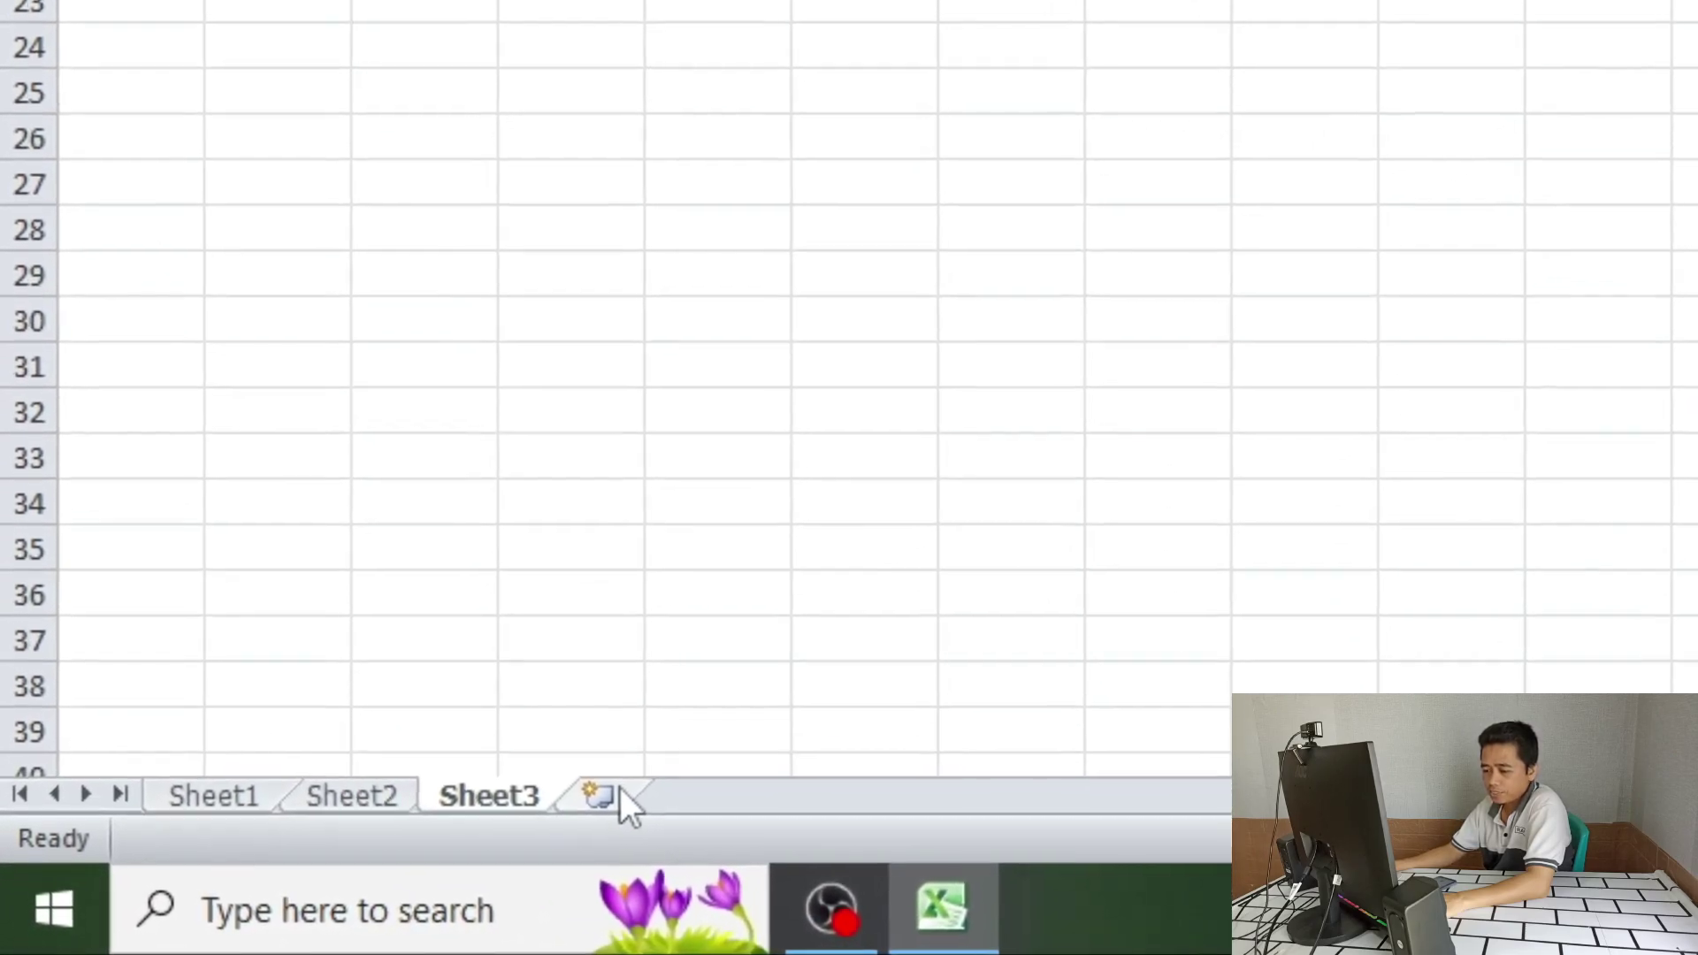
{"action": "left_click", "coordinate": [215, 796]}
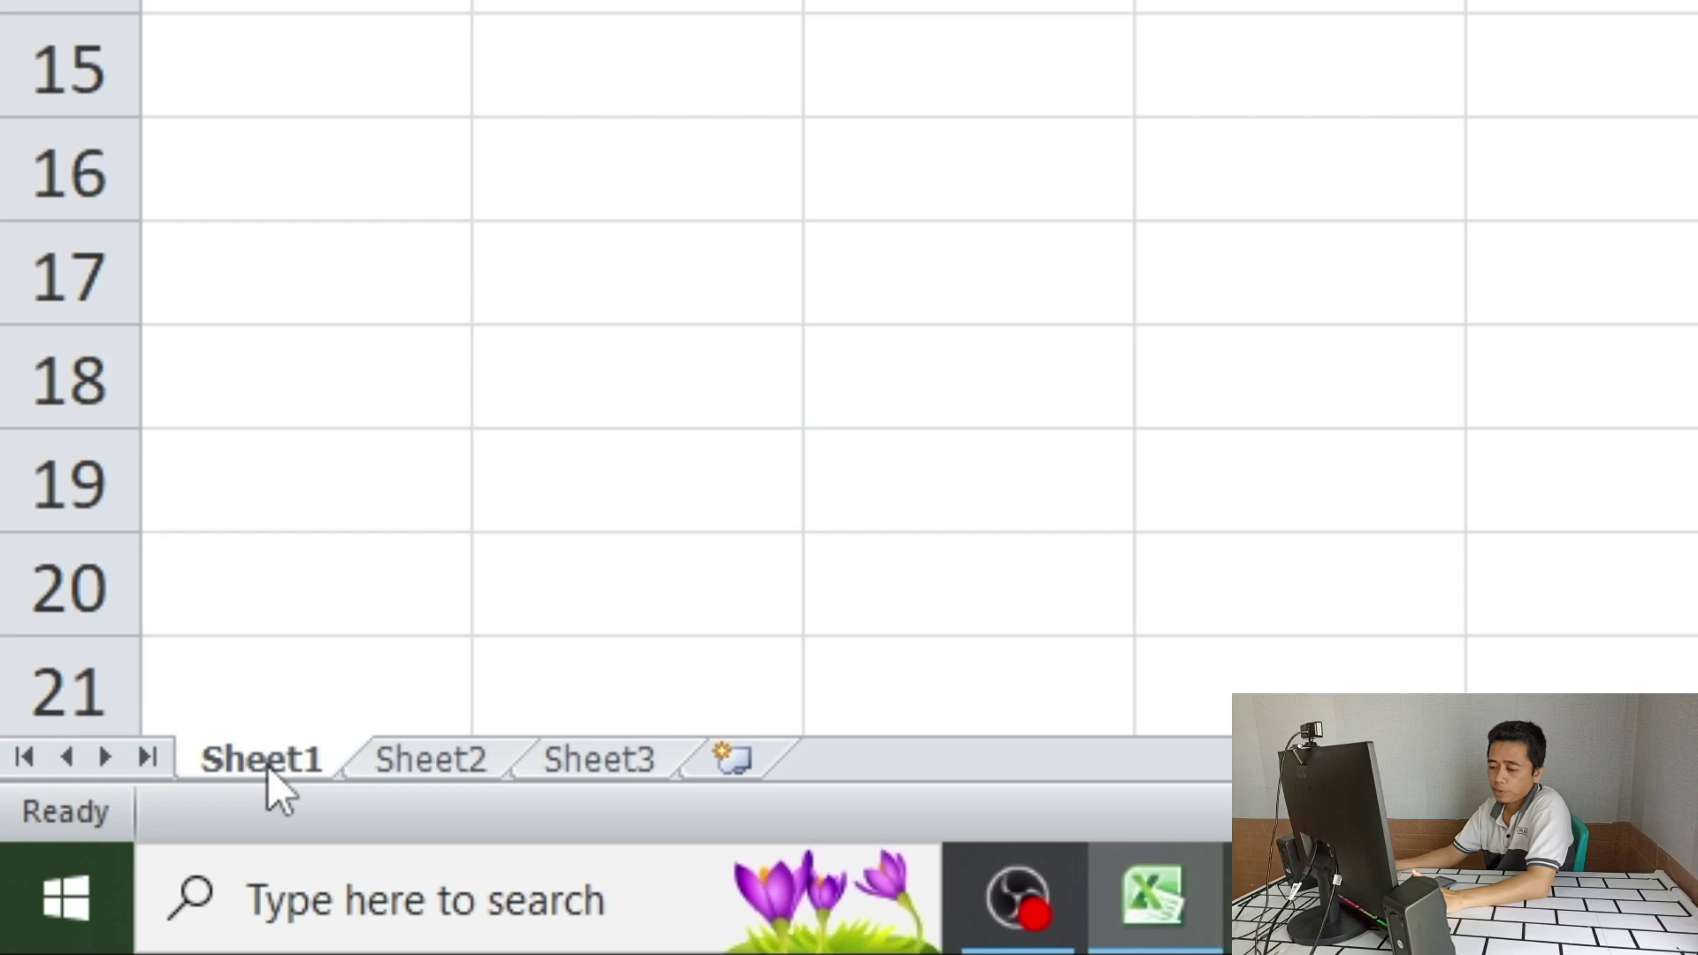
{"action": "left_click", "coordinate": [485, 765]}
{"action": "left_click", "coordinate": [619, 770]}
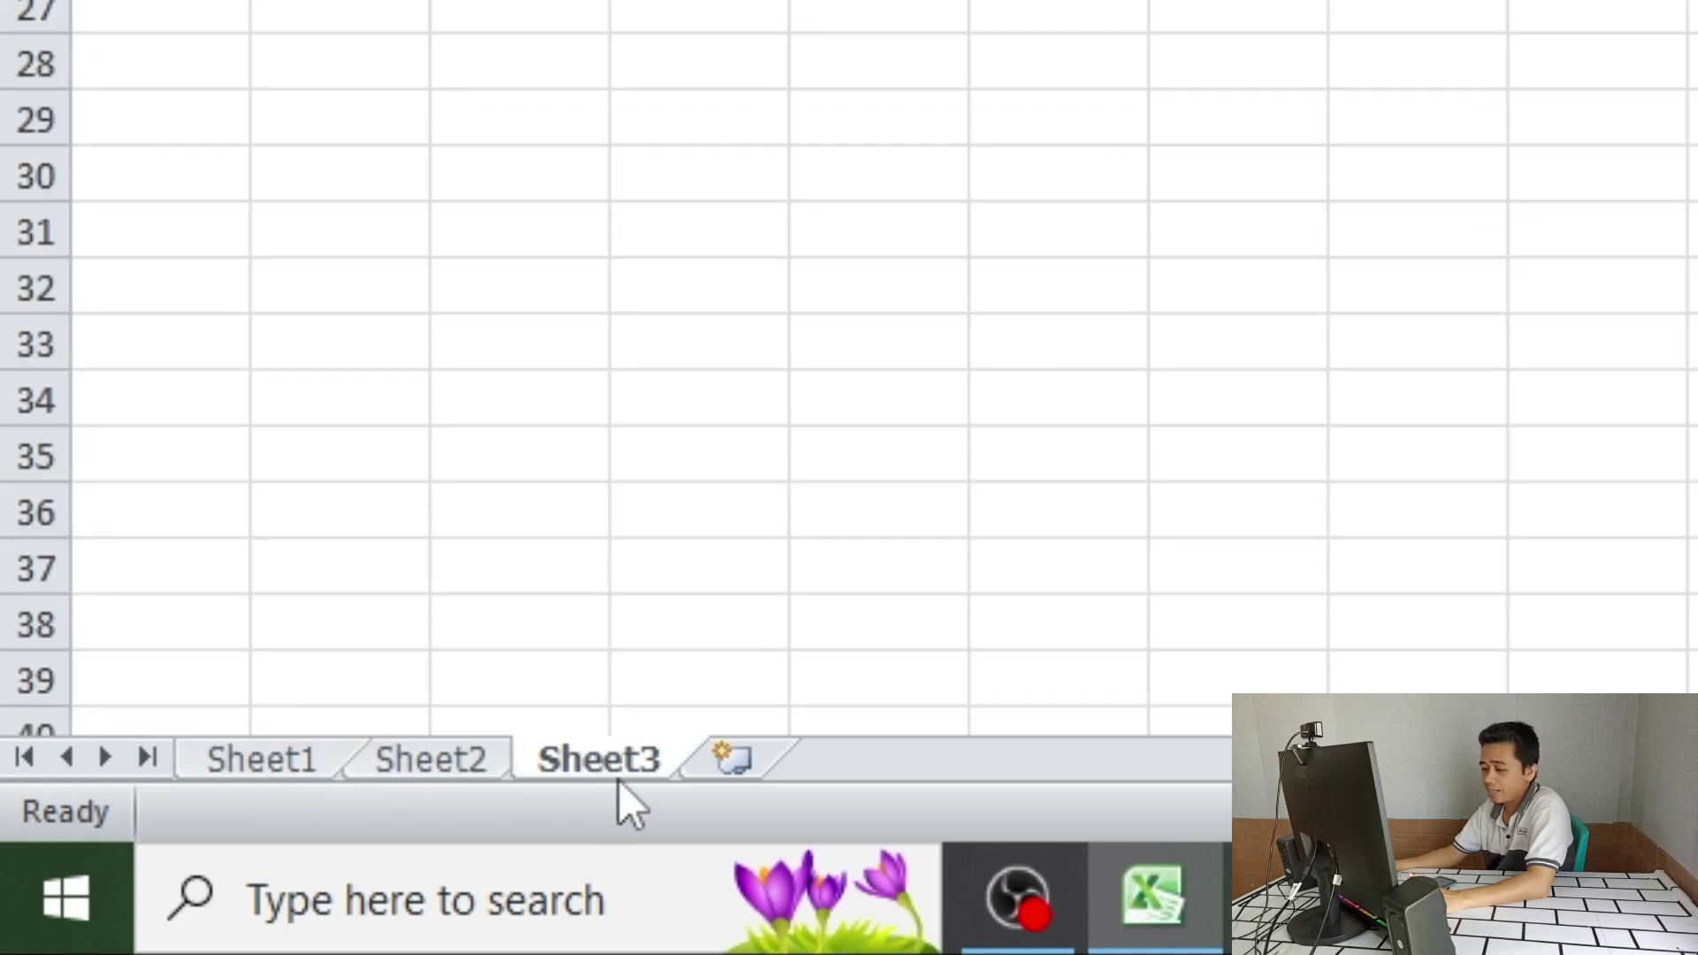
{"action": "left_click", "coordinate": [409, 765]}
{"action": "left_click", "coordinate": [283, 757]}
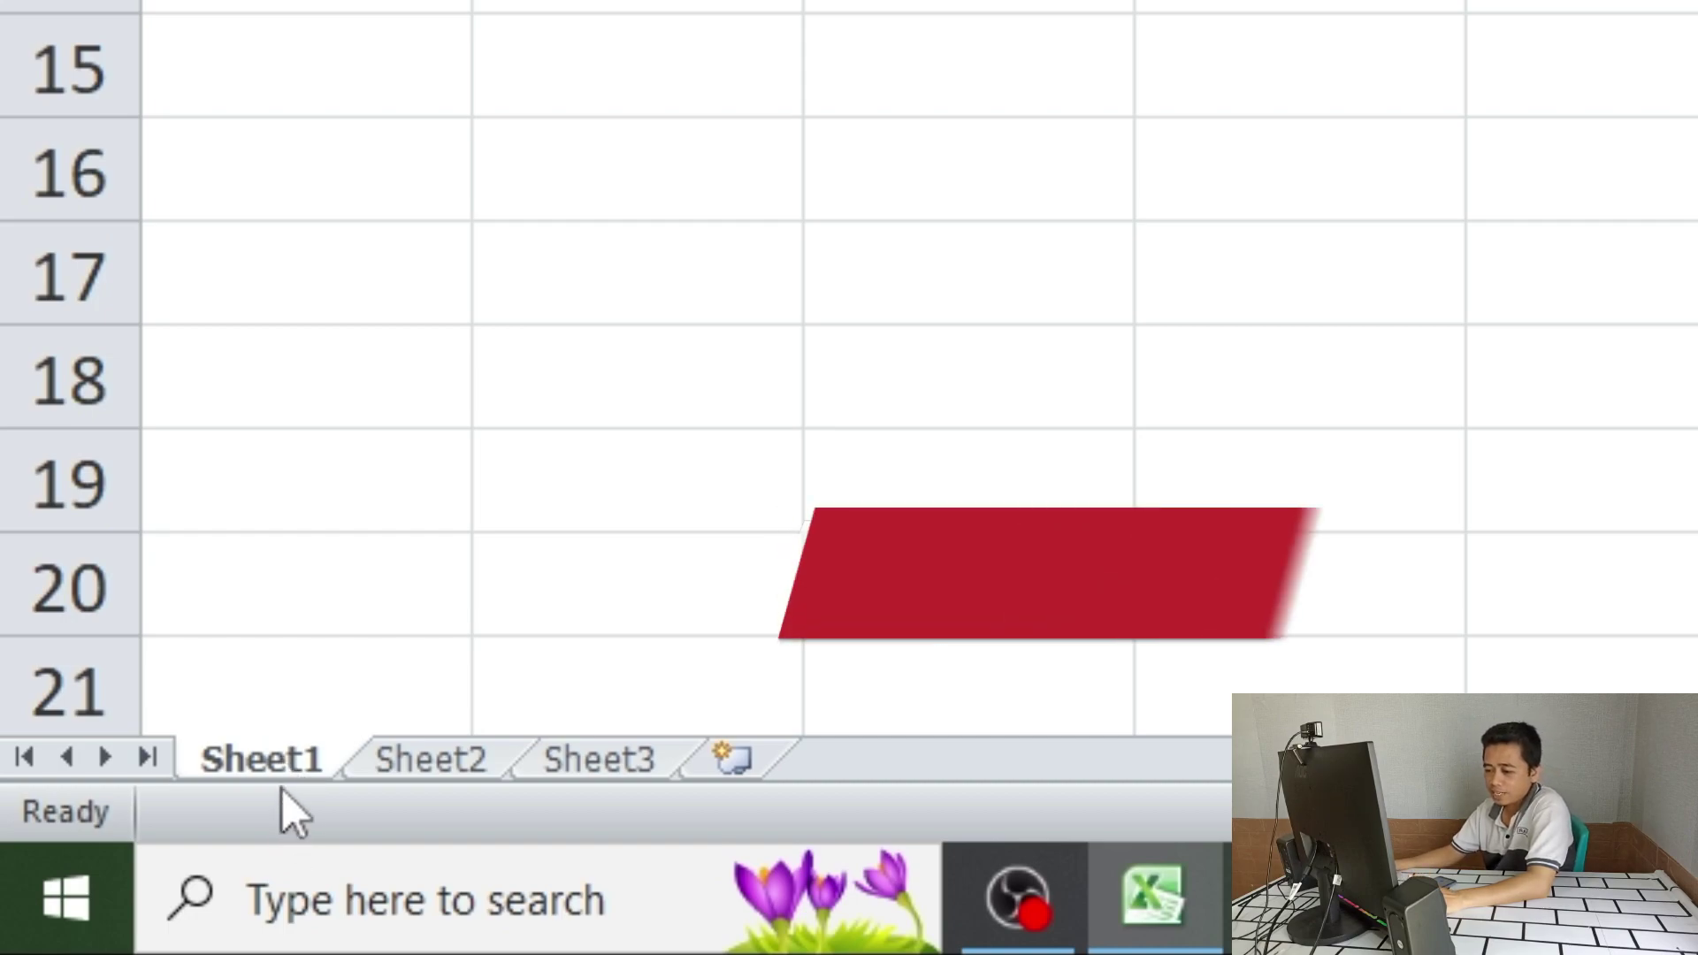
Step: Rename Sheet1 to 'Latihan 1', then view Sheet2 and Sheet3
{"action": "right_click", "coordinate": [283, 761]}
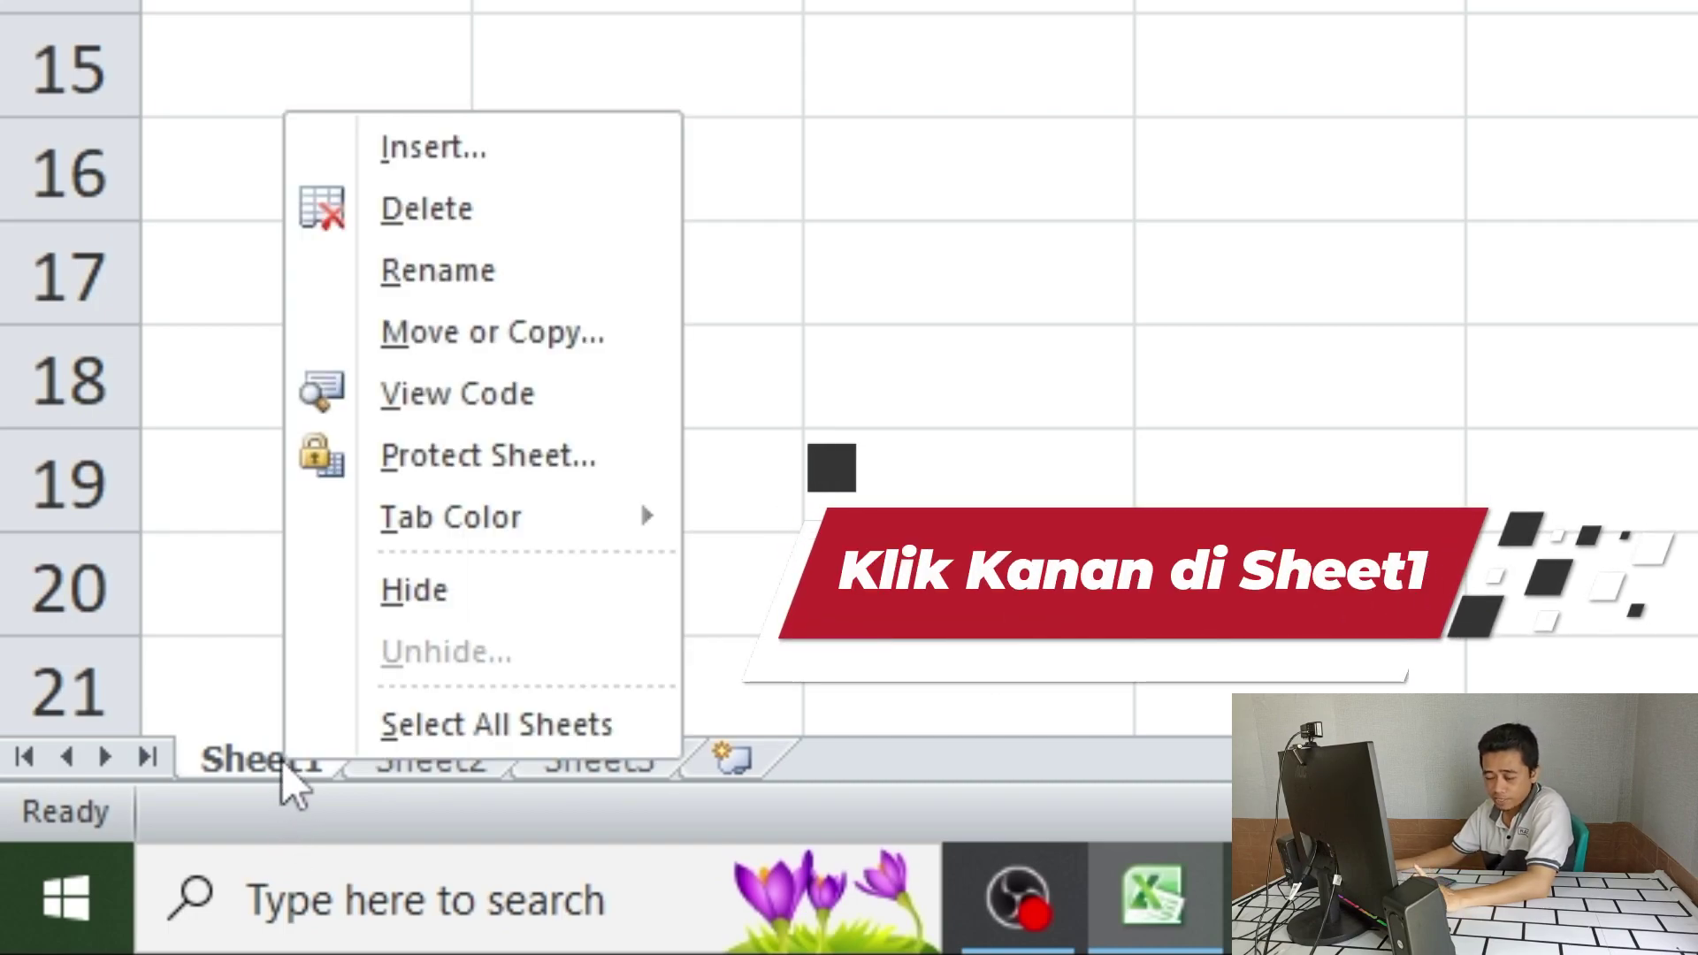
{"action": "left_click", "coordinate": [451, 281]}
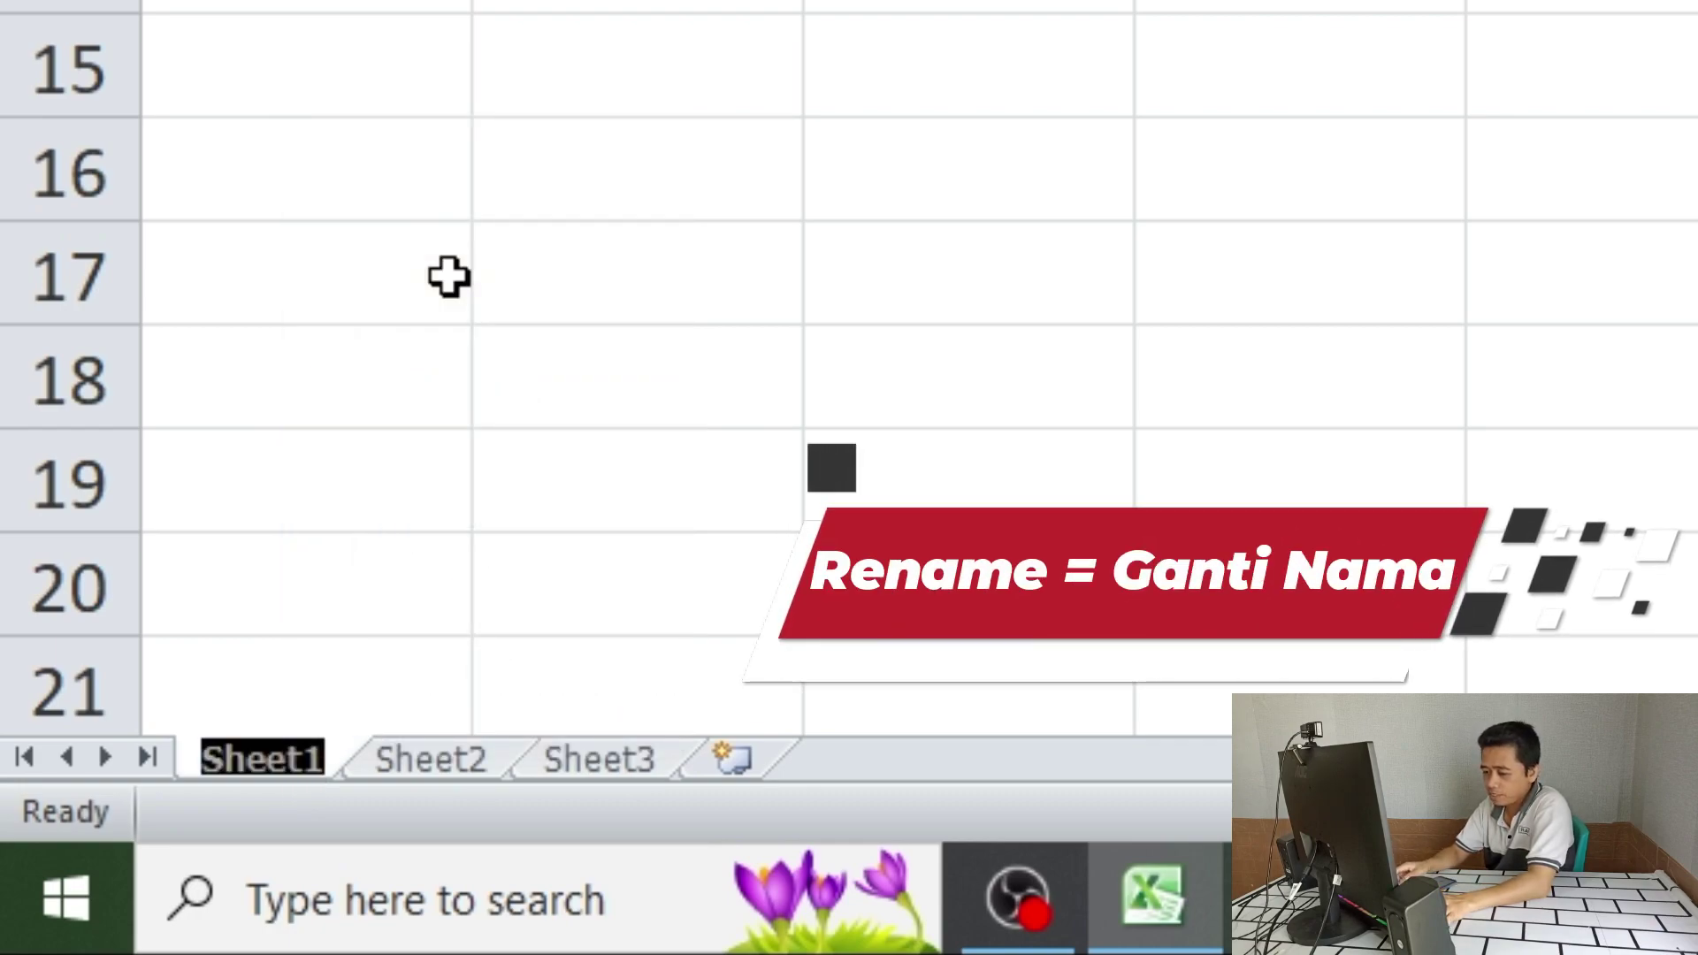
{"action": "type", "text": "La"}
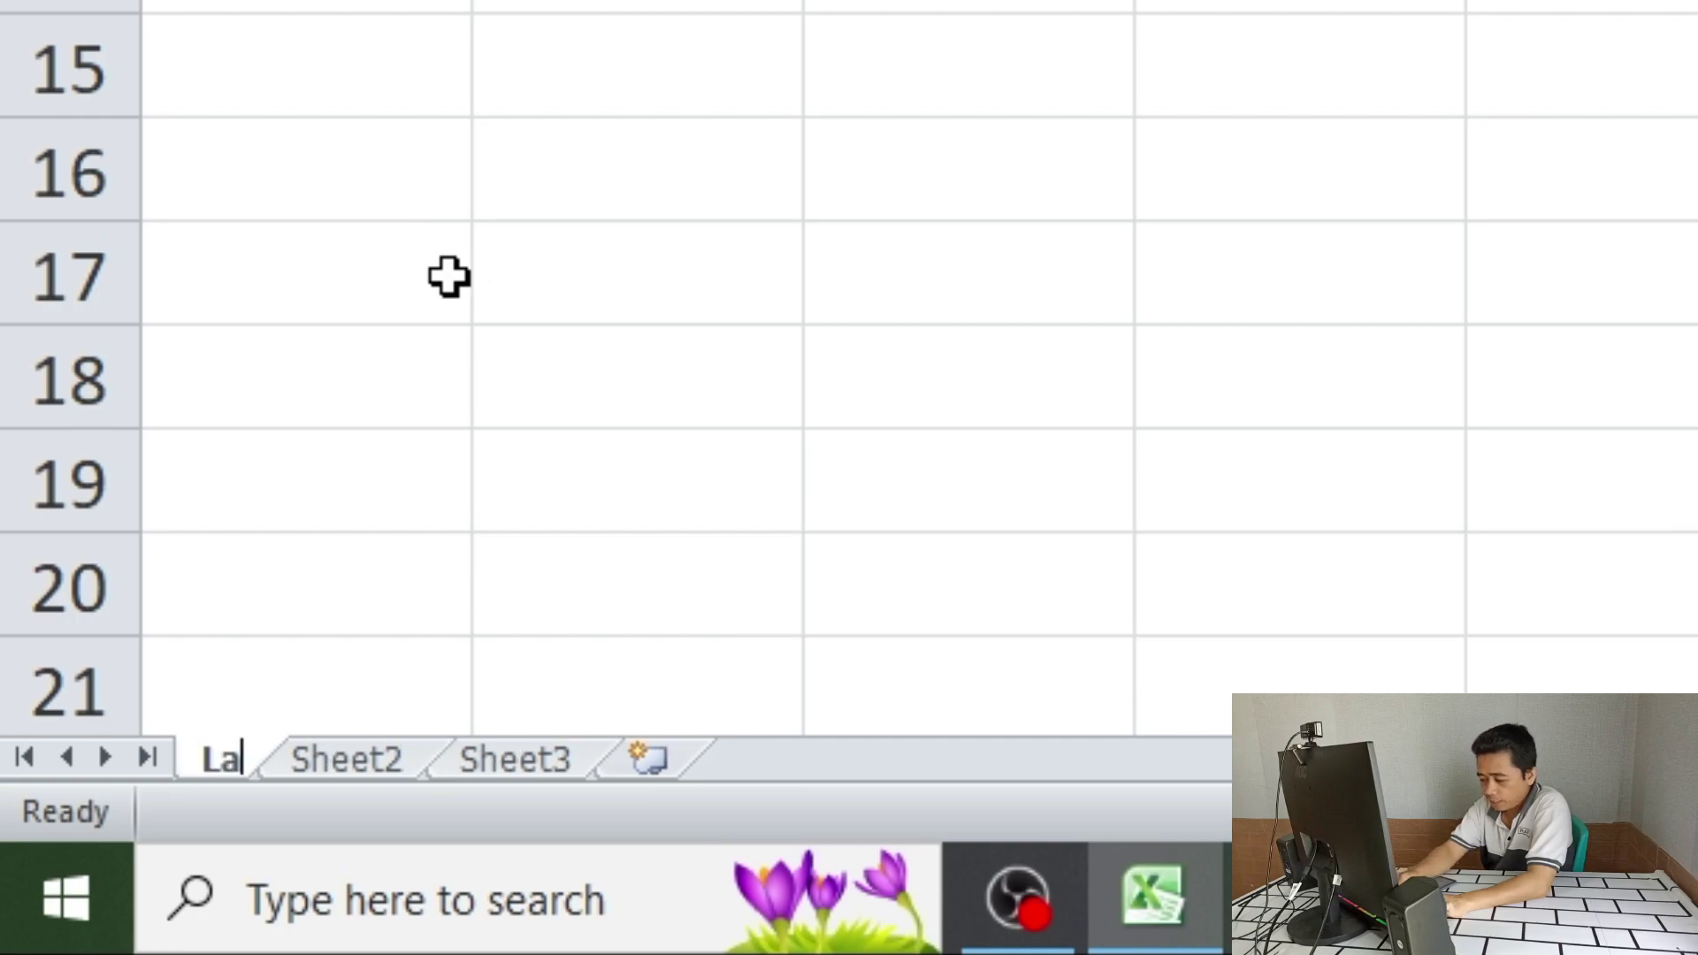
{"action": "type", "text": "tihan"}
{"action": "type", "text": " 1"}
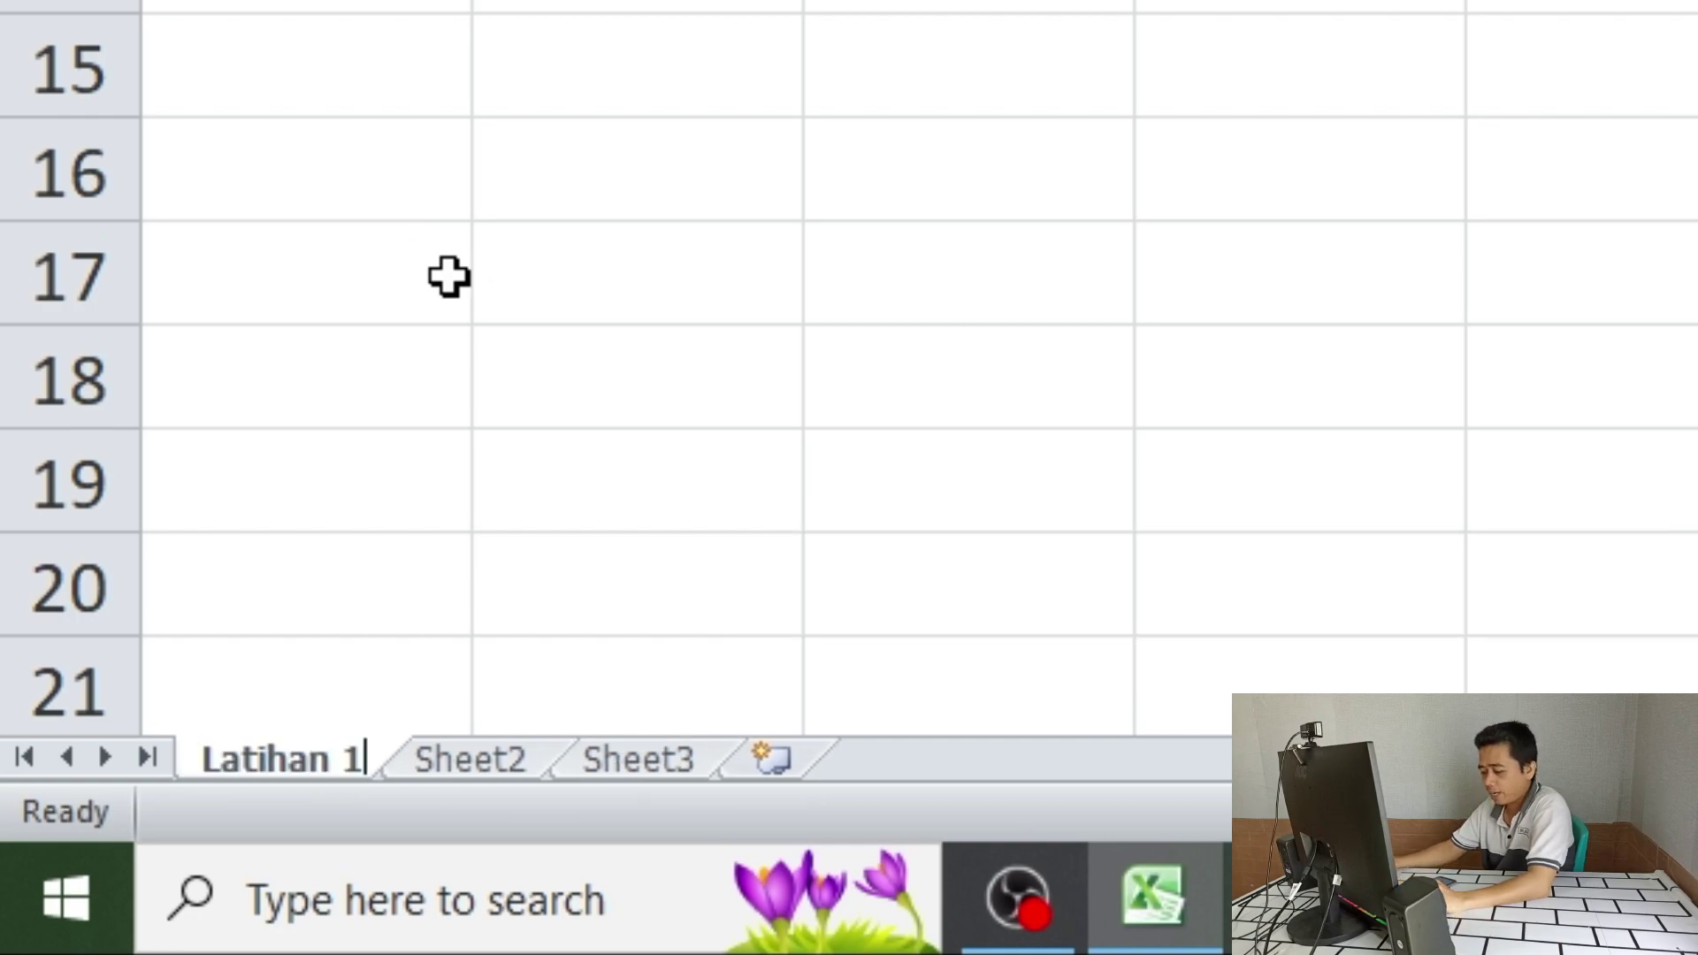
{"action": "left_click", "coordinate": [638, 759]}
{"action": "left_click", "coordinate": [320, 762]}
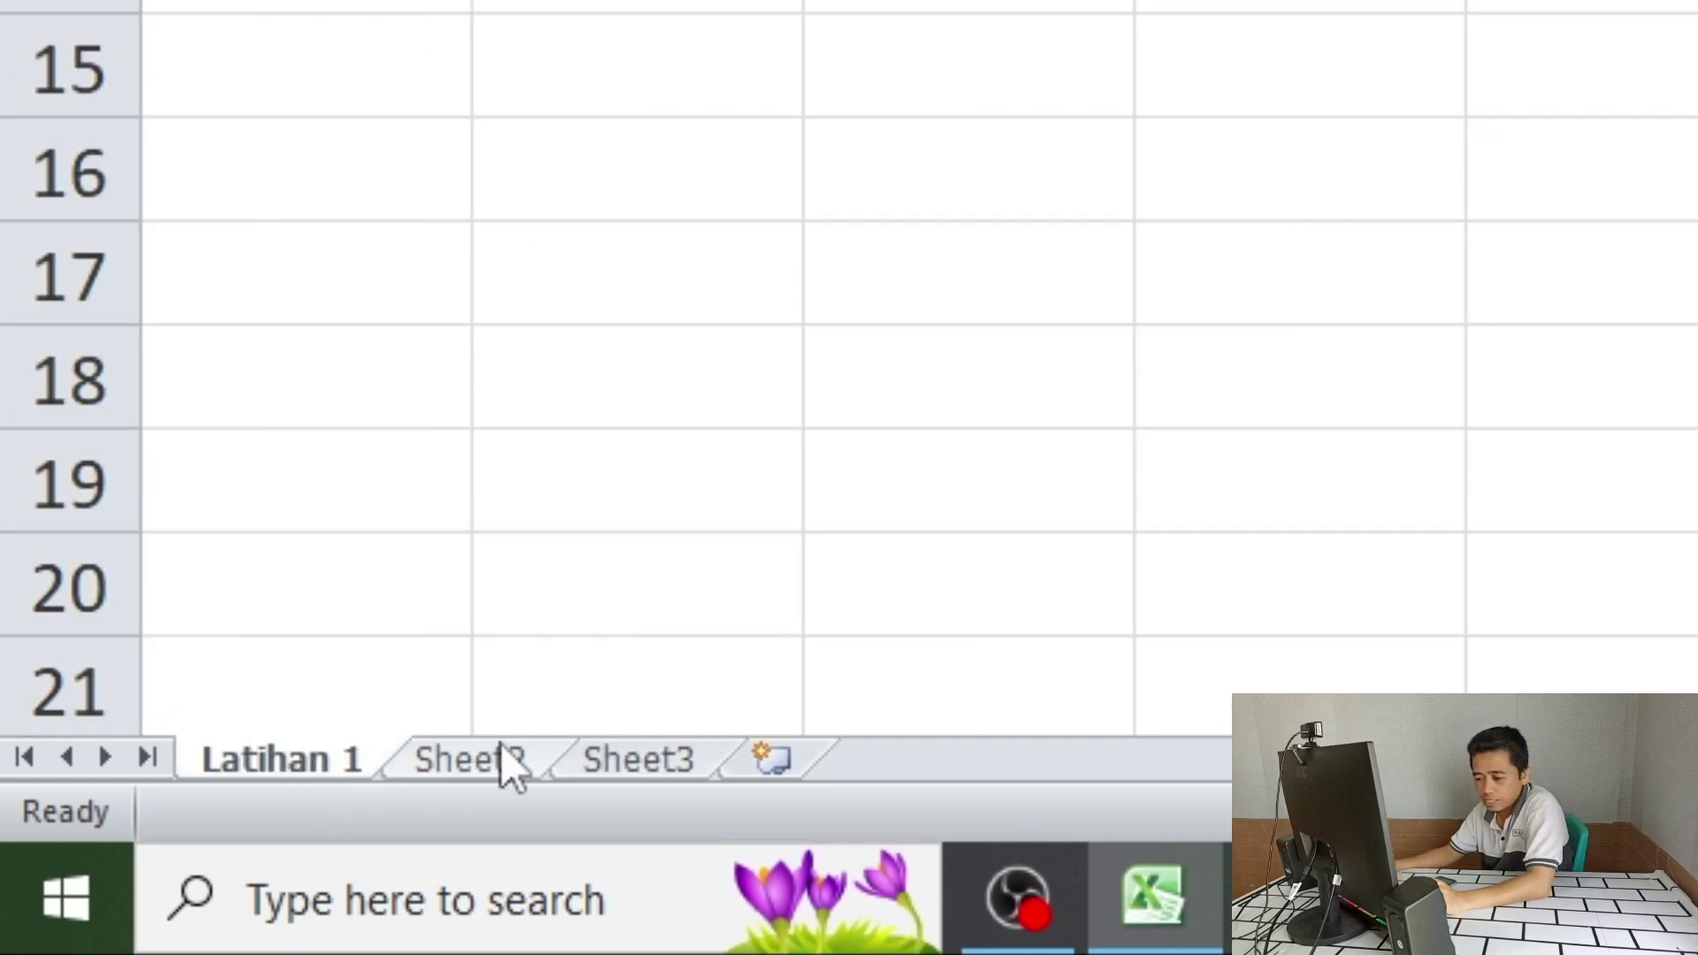
{"action": "left_click", "coordinate": [501, 759]}
{"action": "left_click", "coordinate": [660, 764]}
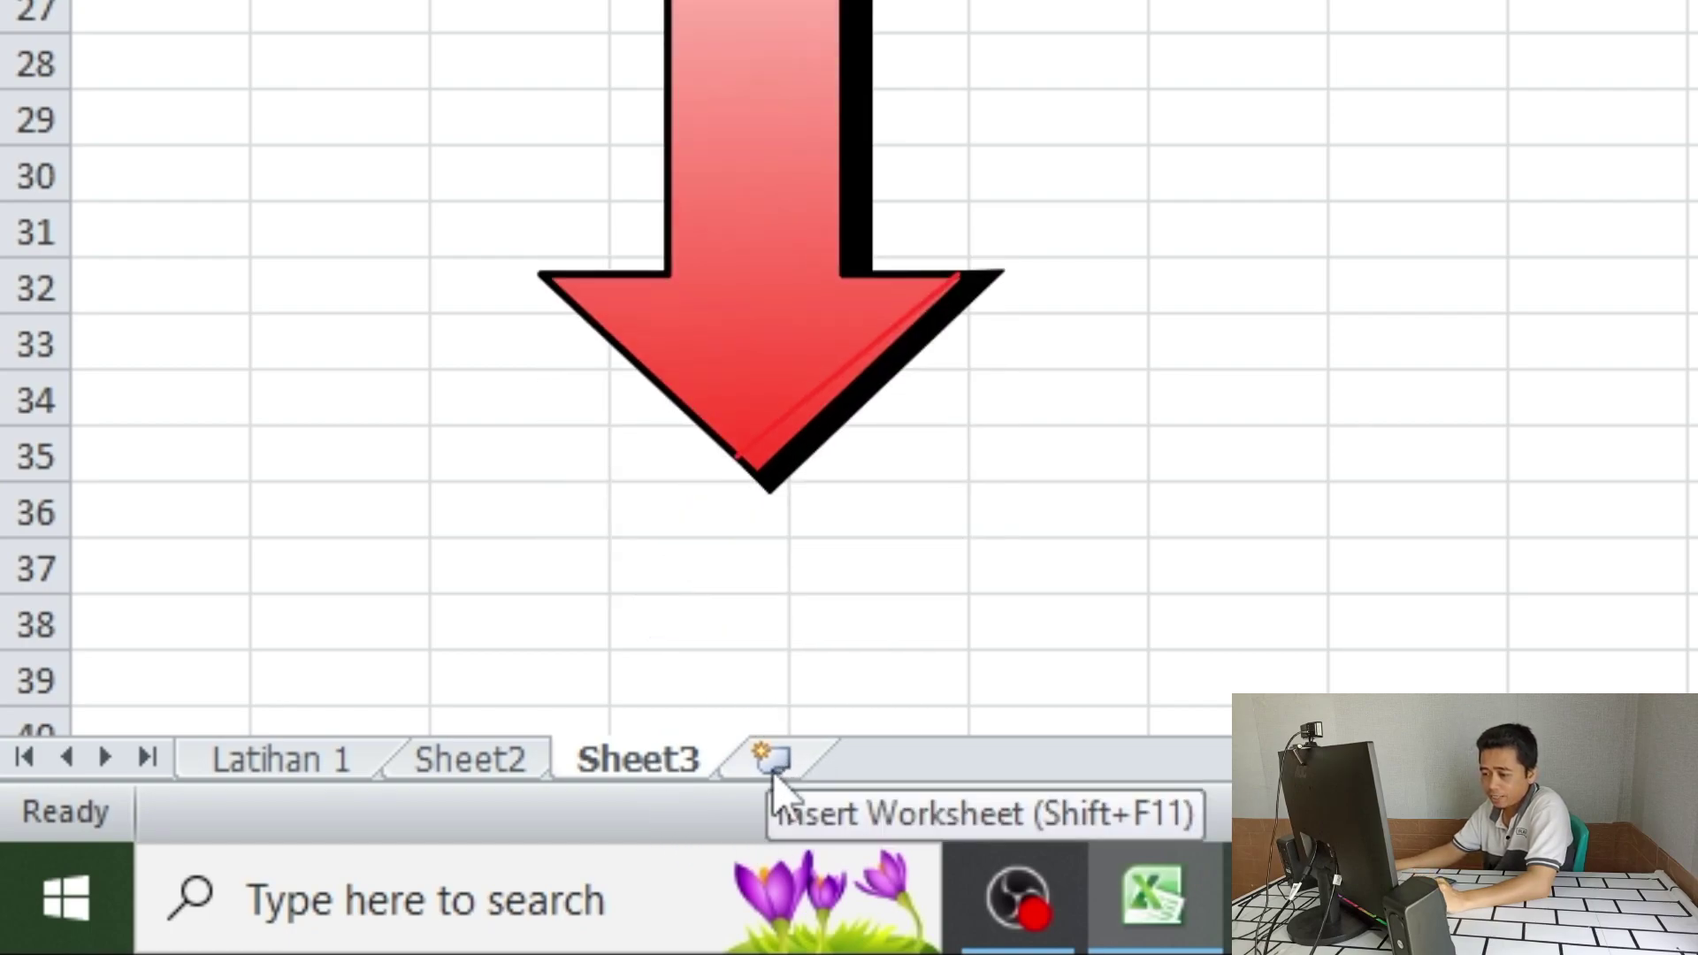
Step: Insert new worksheets up to Sheet7, then return to the Latihan 1 sheet
{"action": "left_click", "coordinate": [770, 760]}
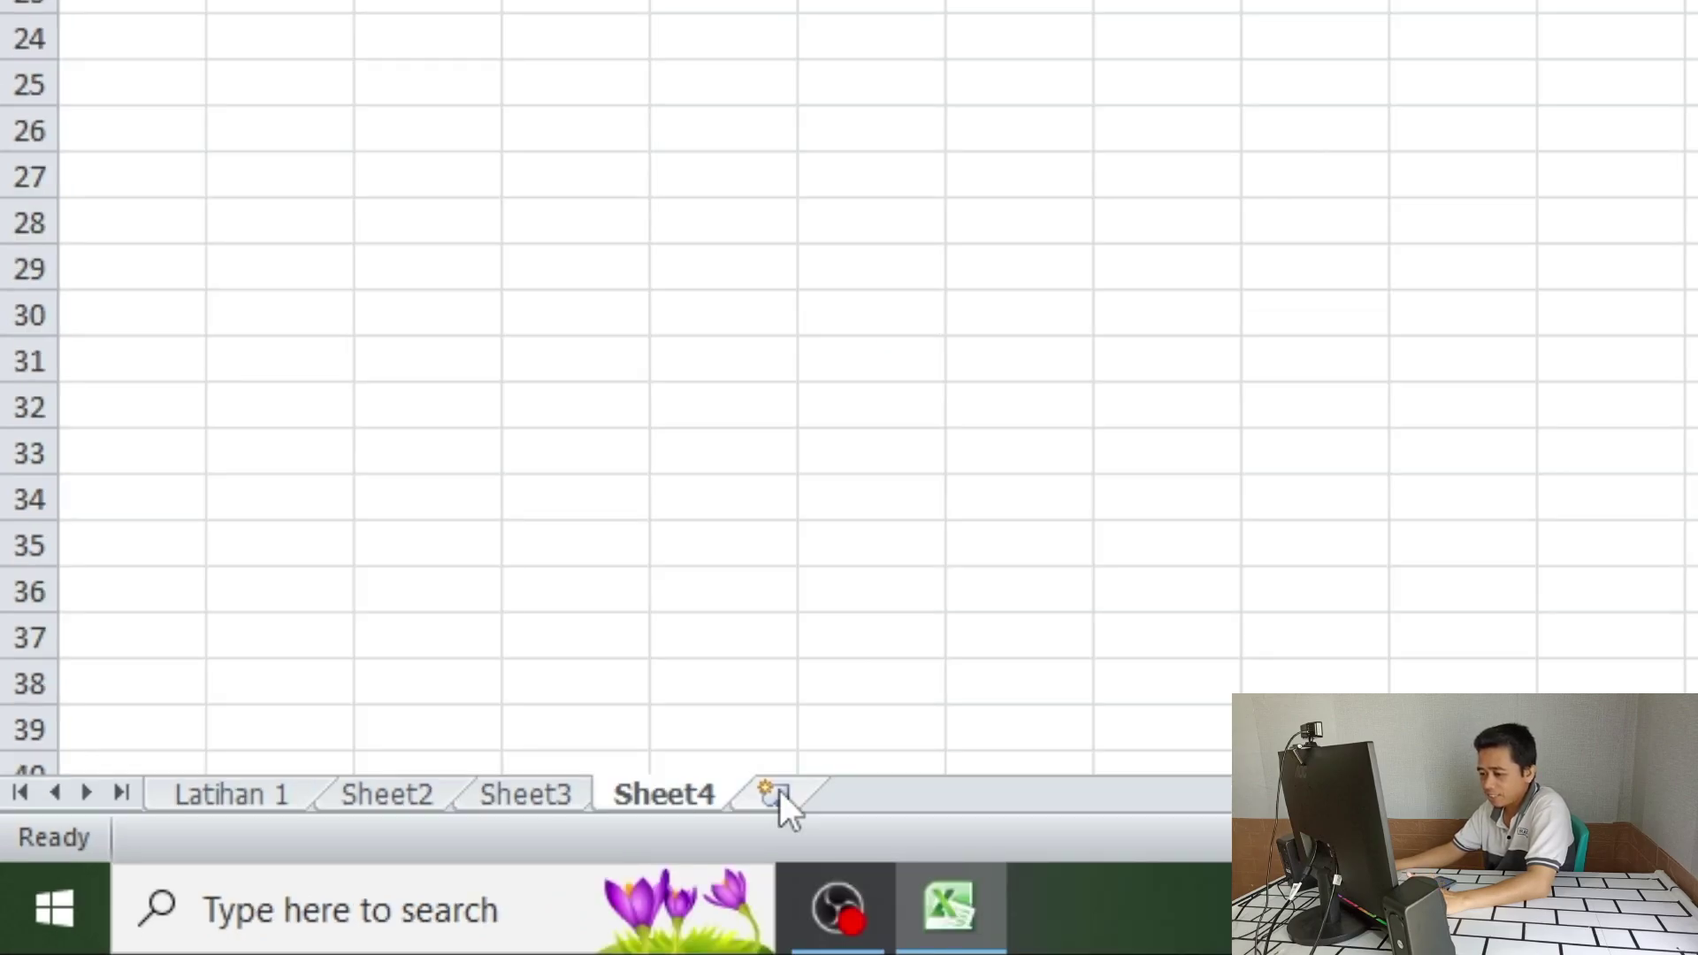
{"action": "left_click", "coordinate": [778, 794]}
{"action": "left_click", "coordinate": [914, 794]}
{"action": "left_click", "coordinate": [820, 830]}
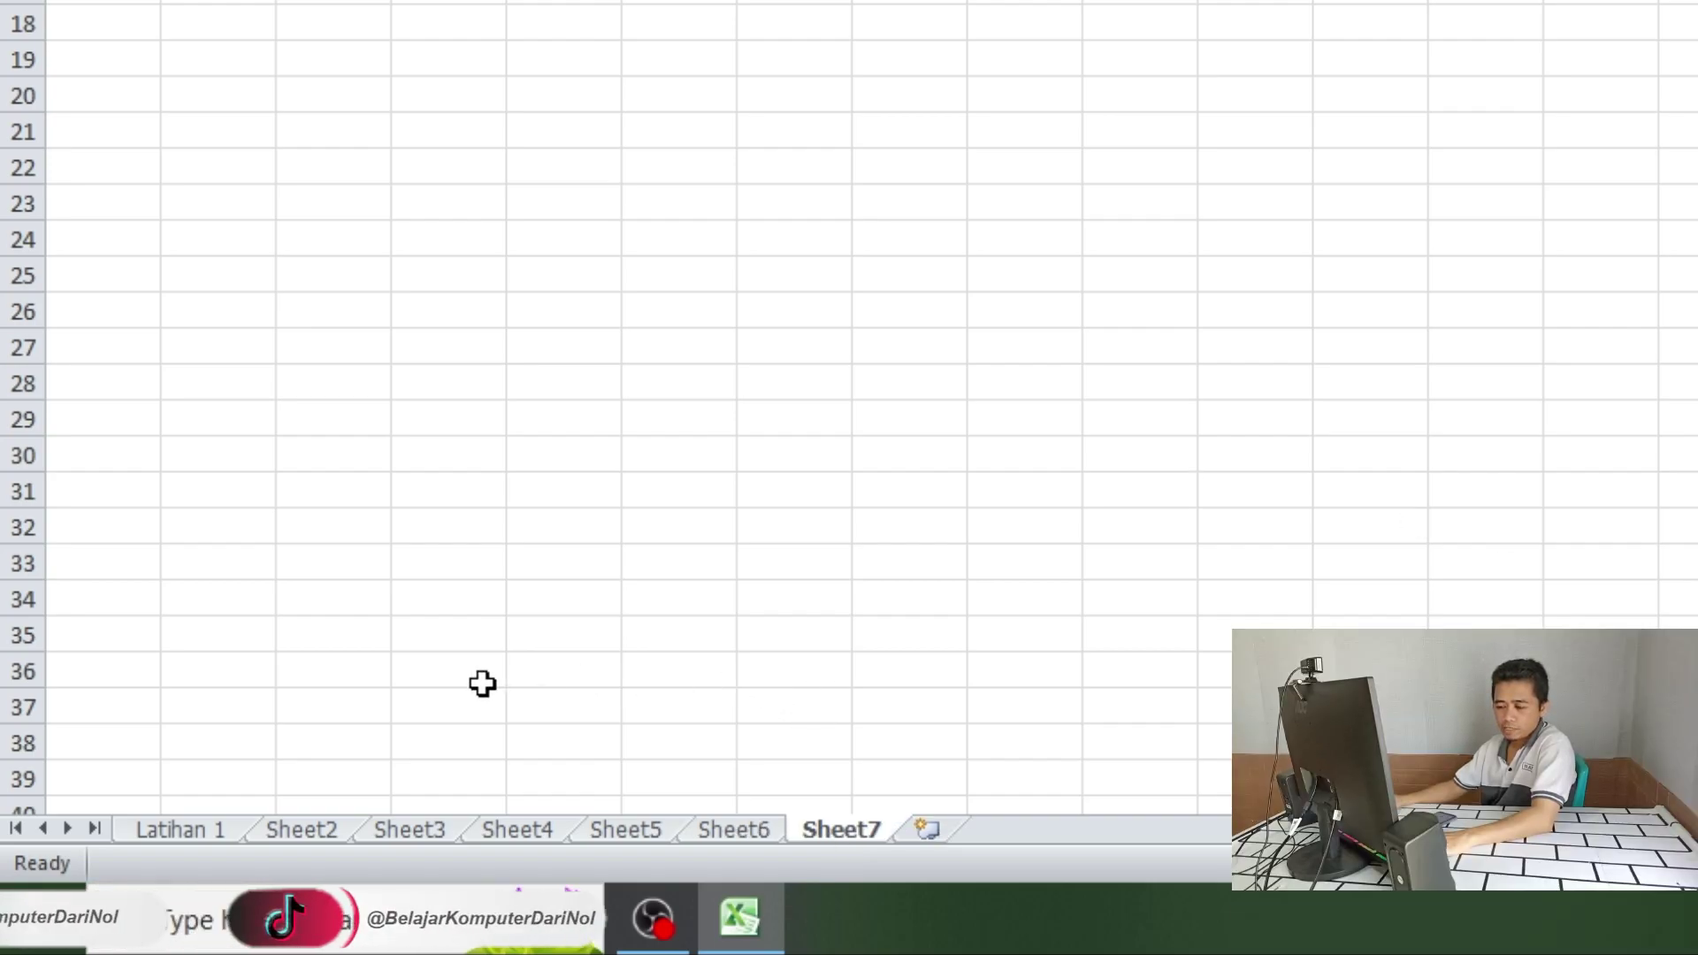
{"action": "left_click", "coordinate": [178, 830]}
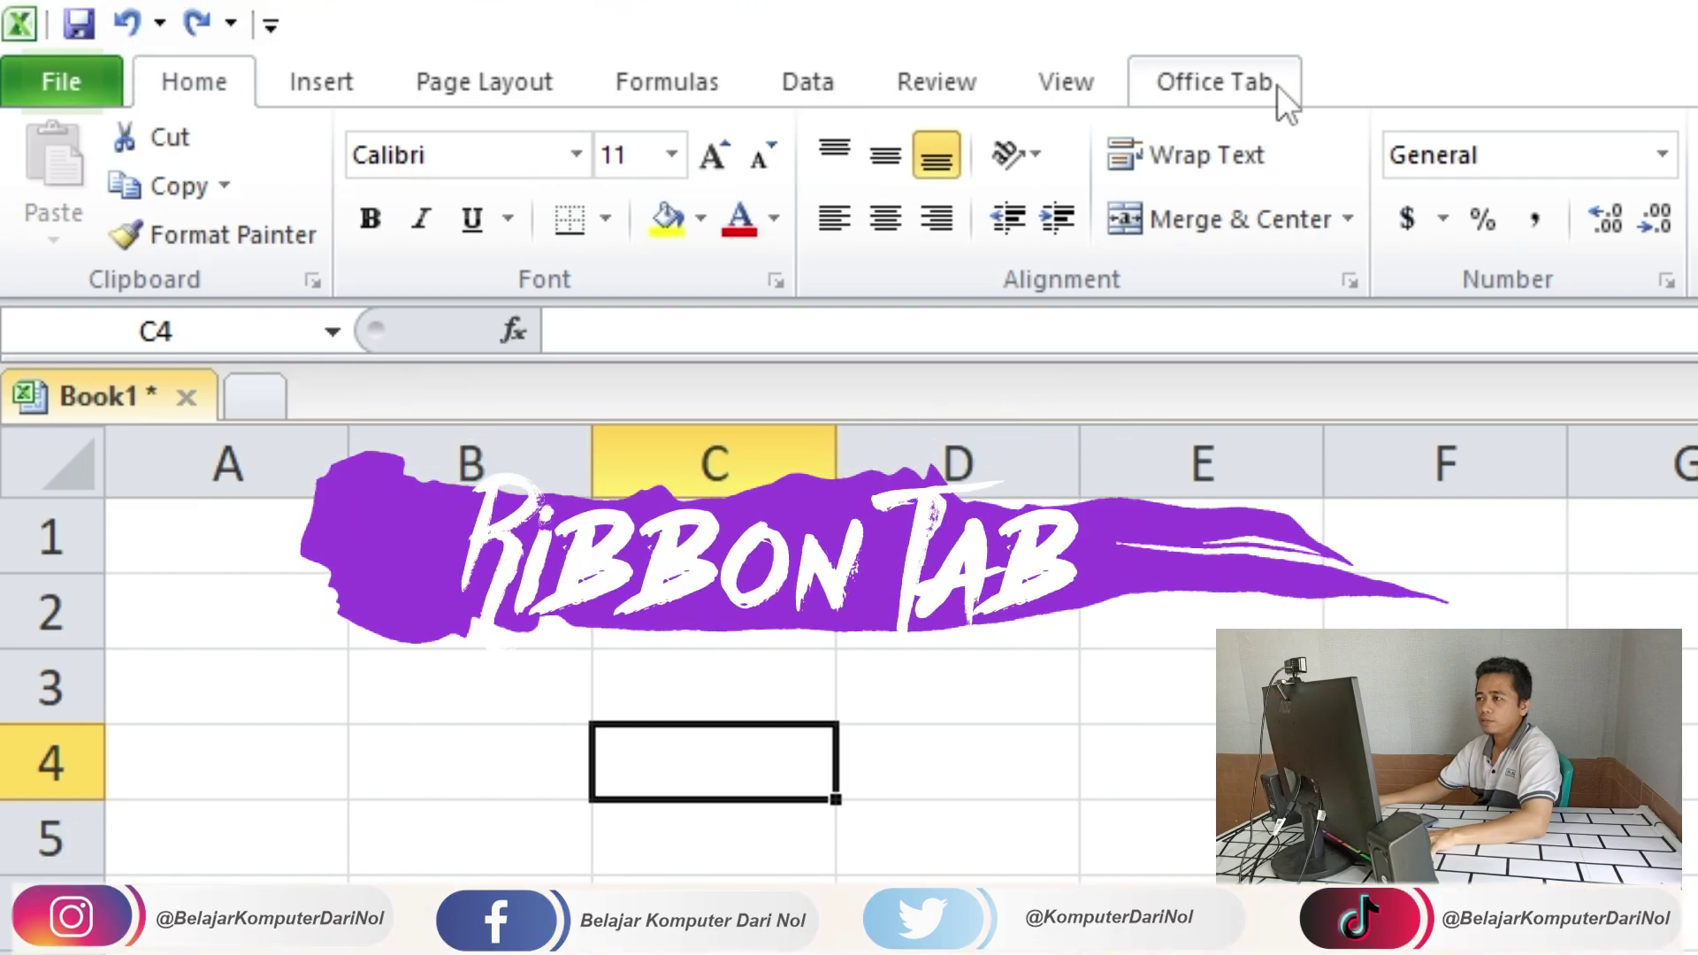
{"action": "left_click", "coordinate": [317, 92]}
{"action": "left_click", "coordinate": [482, 76]}
{"action": "left_click", "coordinate": [699, 86]}
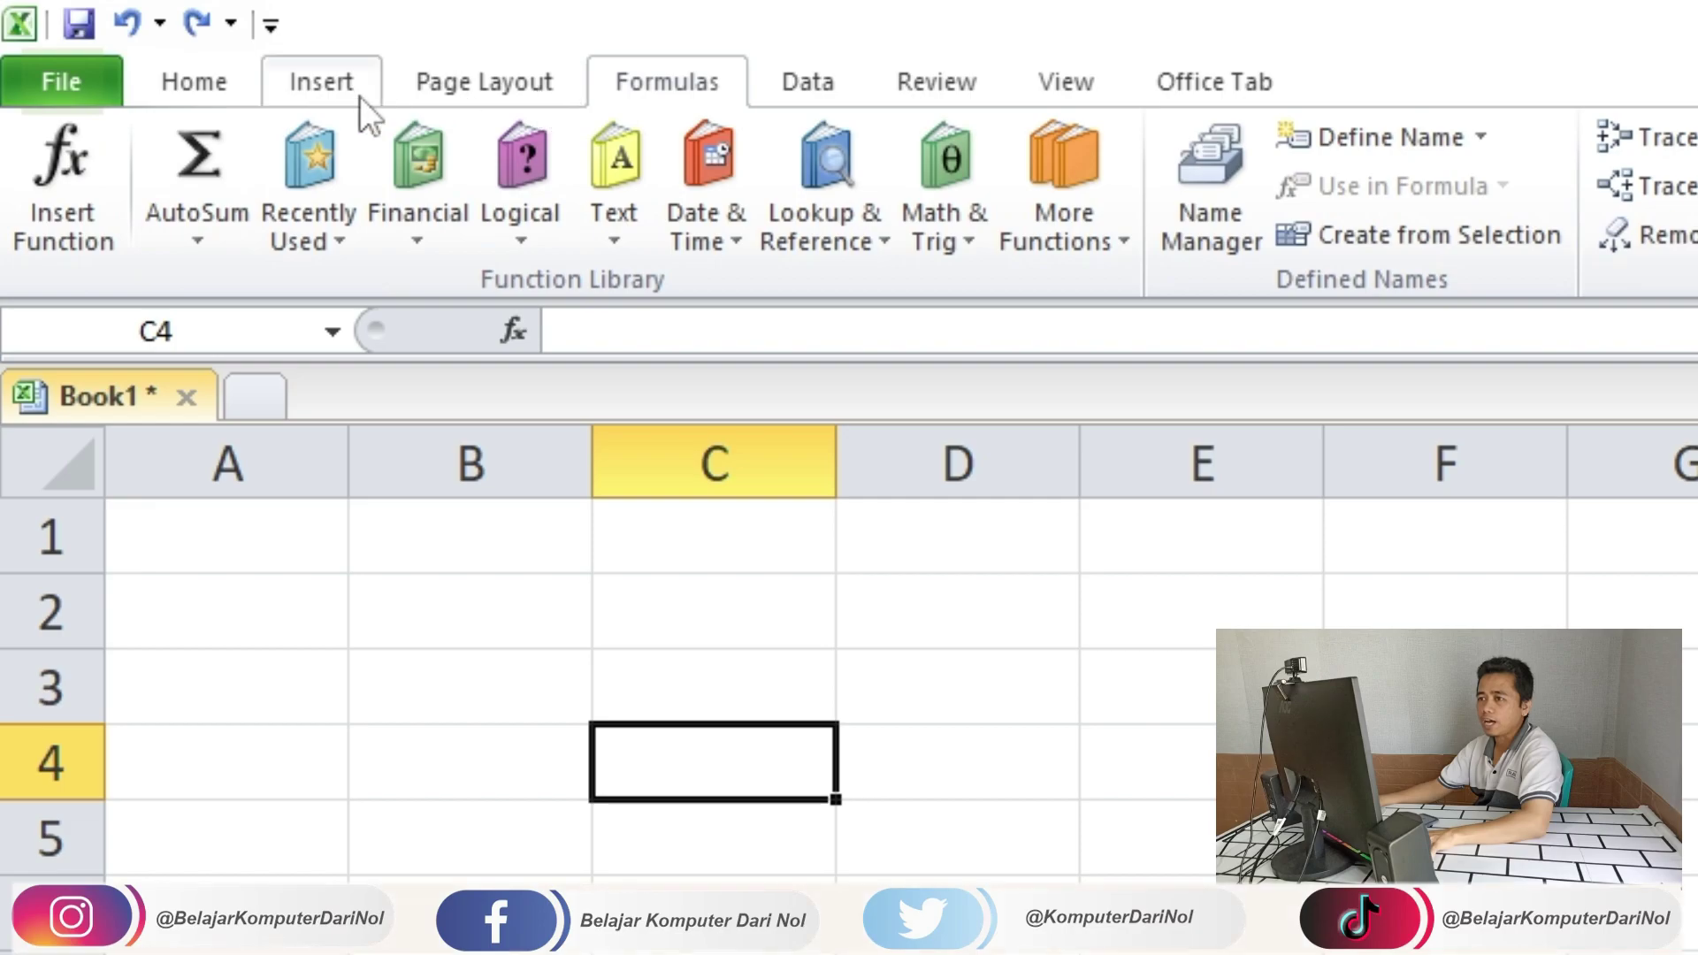
{"action": "left_click", "coordinate": [218, 87]}
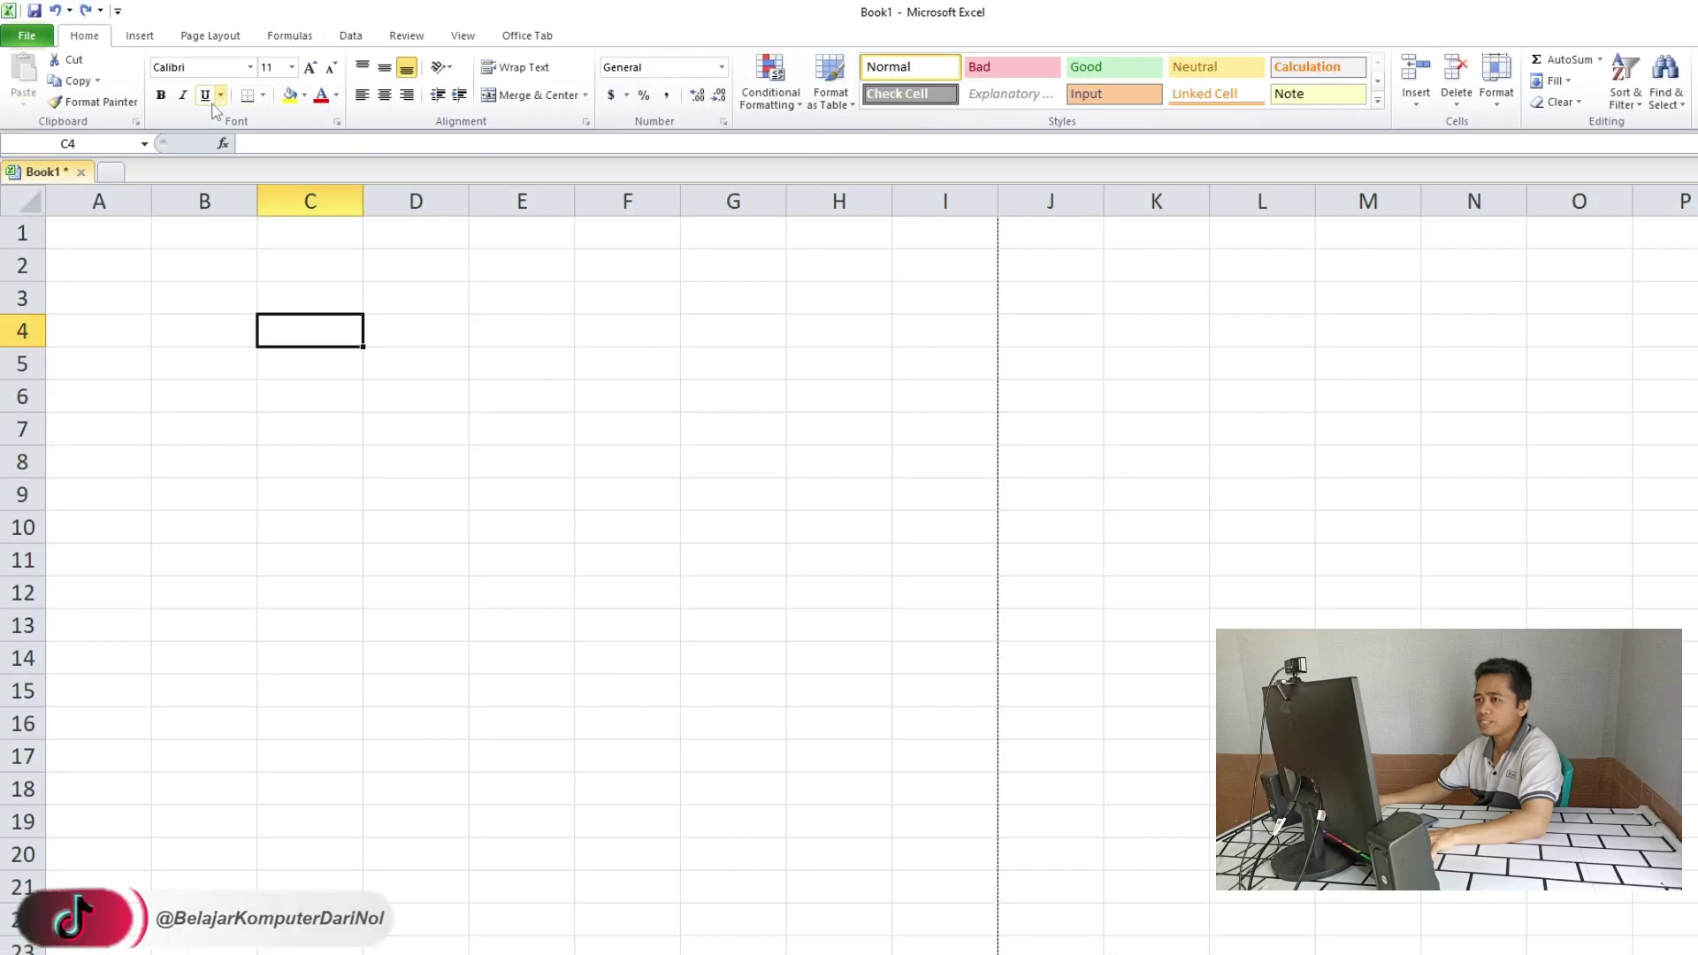
{"action": "left_click", "coordinate": [140, 36]}
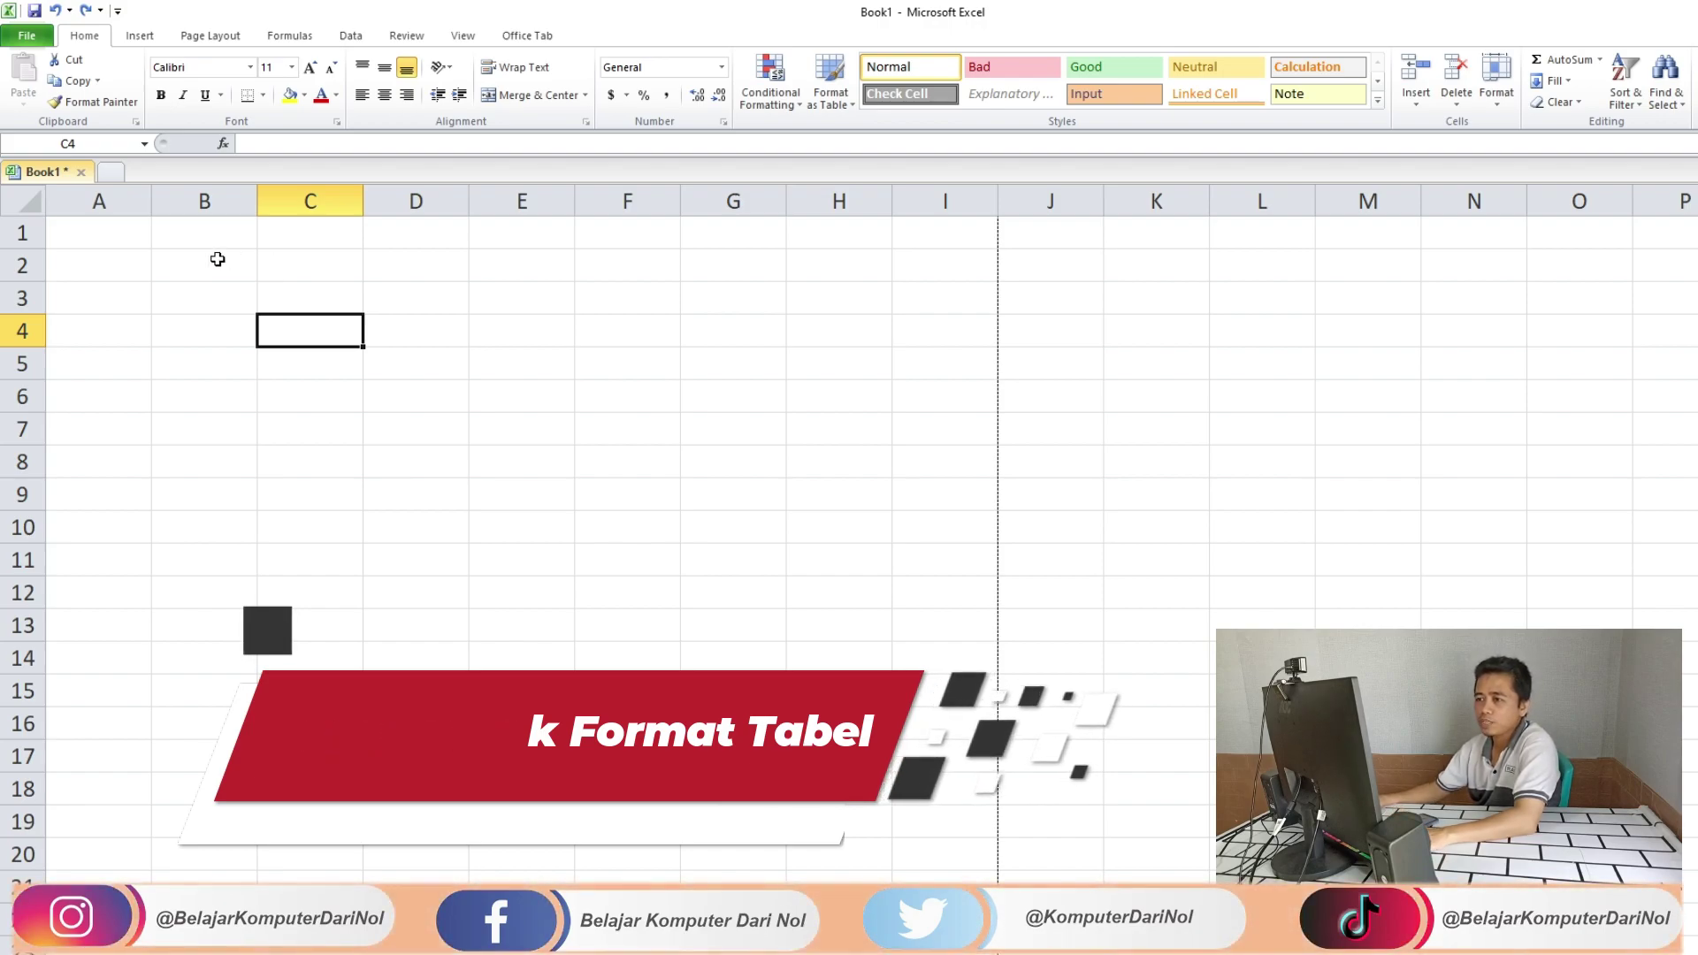
{"action": "left_click", "coordinate": [103, 197]}
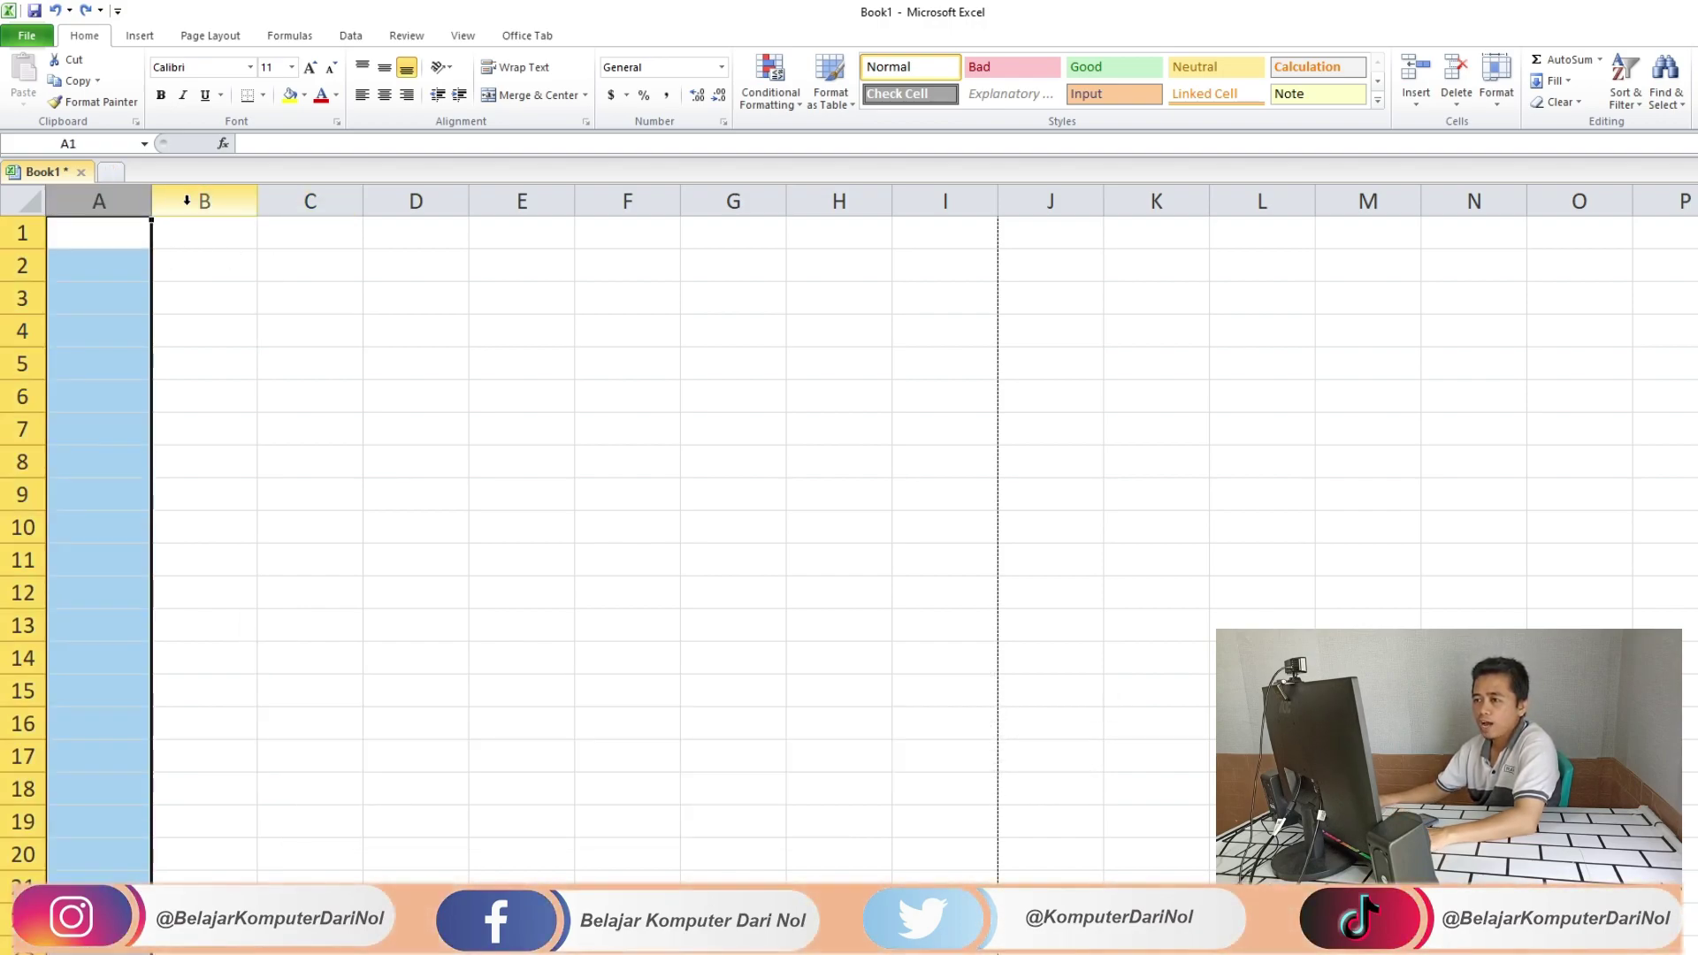
{"action": "left_click", "coordinate": [201, 199]}
{"action": "left_click", "coordinate": [311, 199]}
{"action": "left_click", "coordinate": [420, 203]}
{"action": "left_click", "coordinate": [522, 202]}
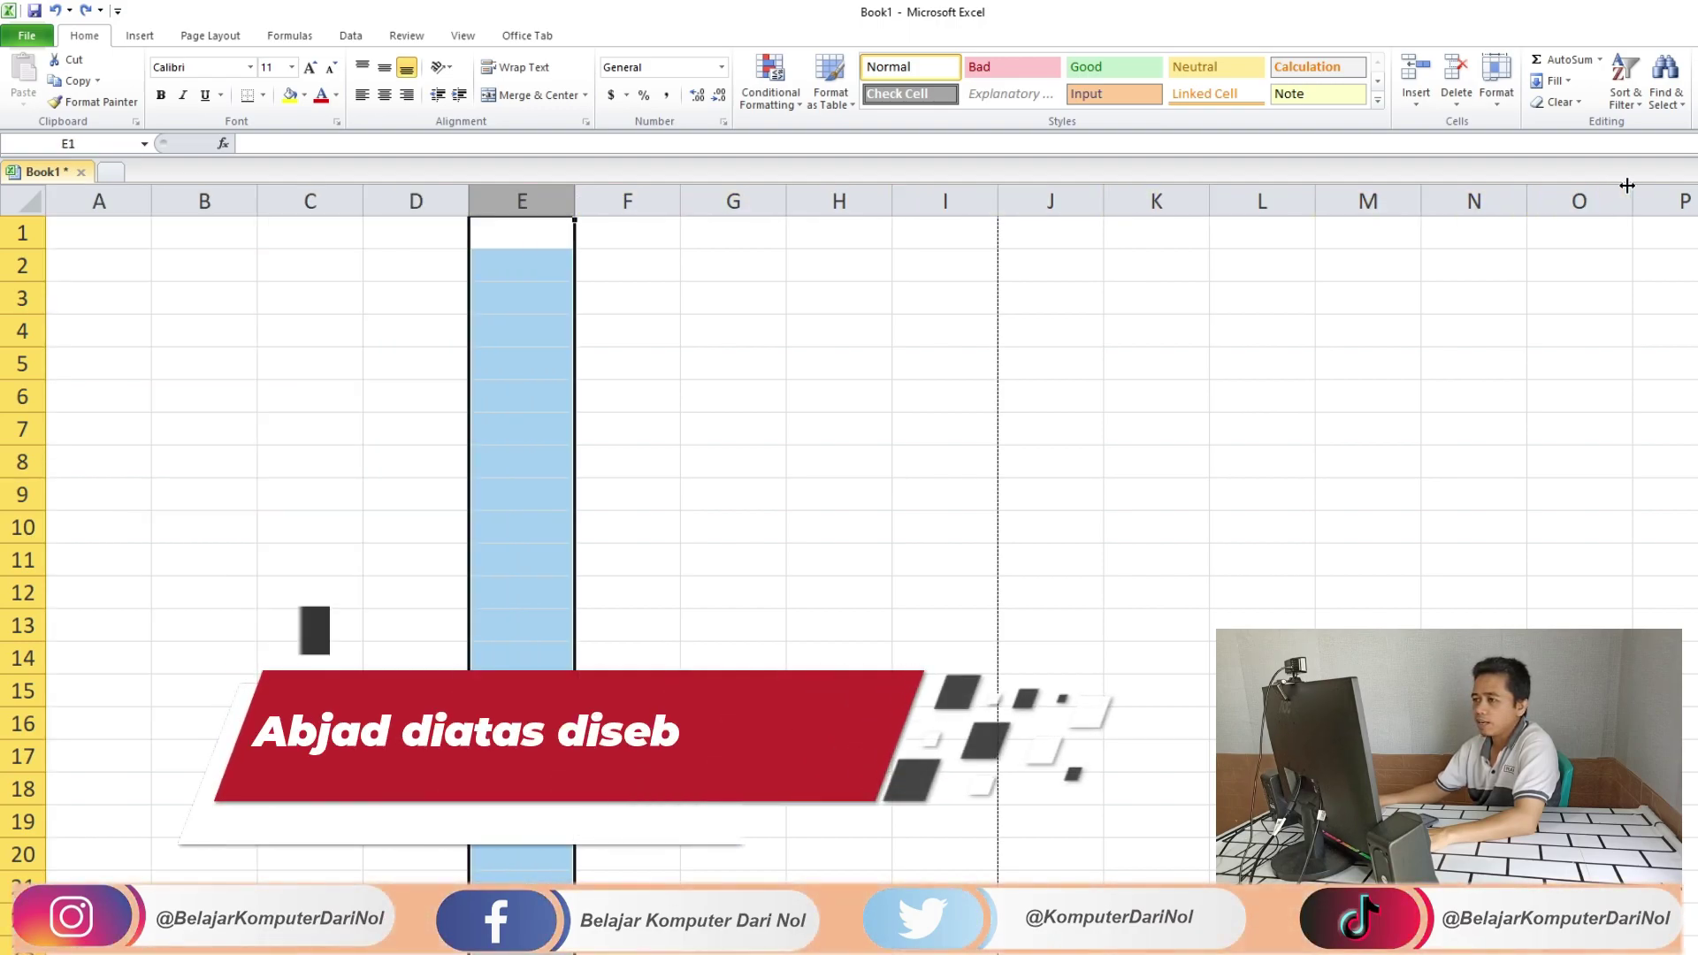
{"action": "left_click", "coordinate": [648, 279]}
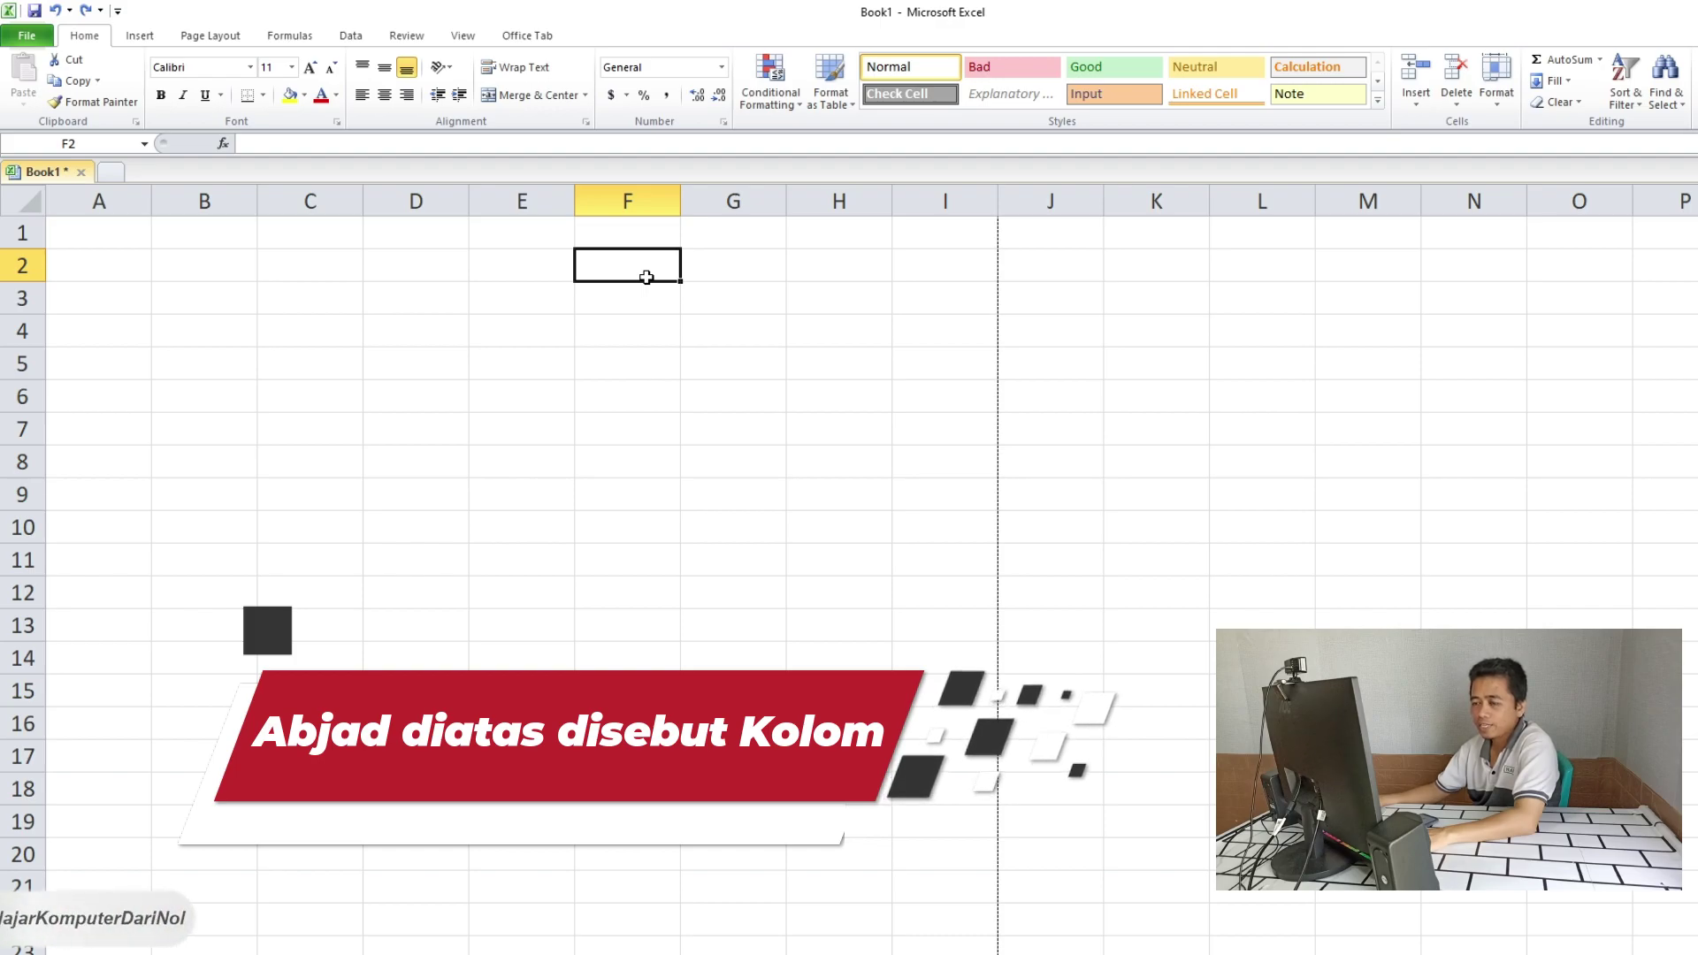
{"action": "left_click", "coordinate": [13, 232]}
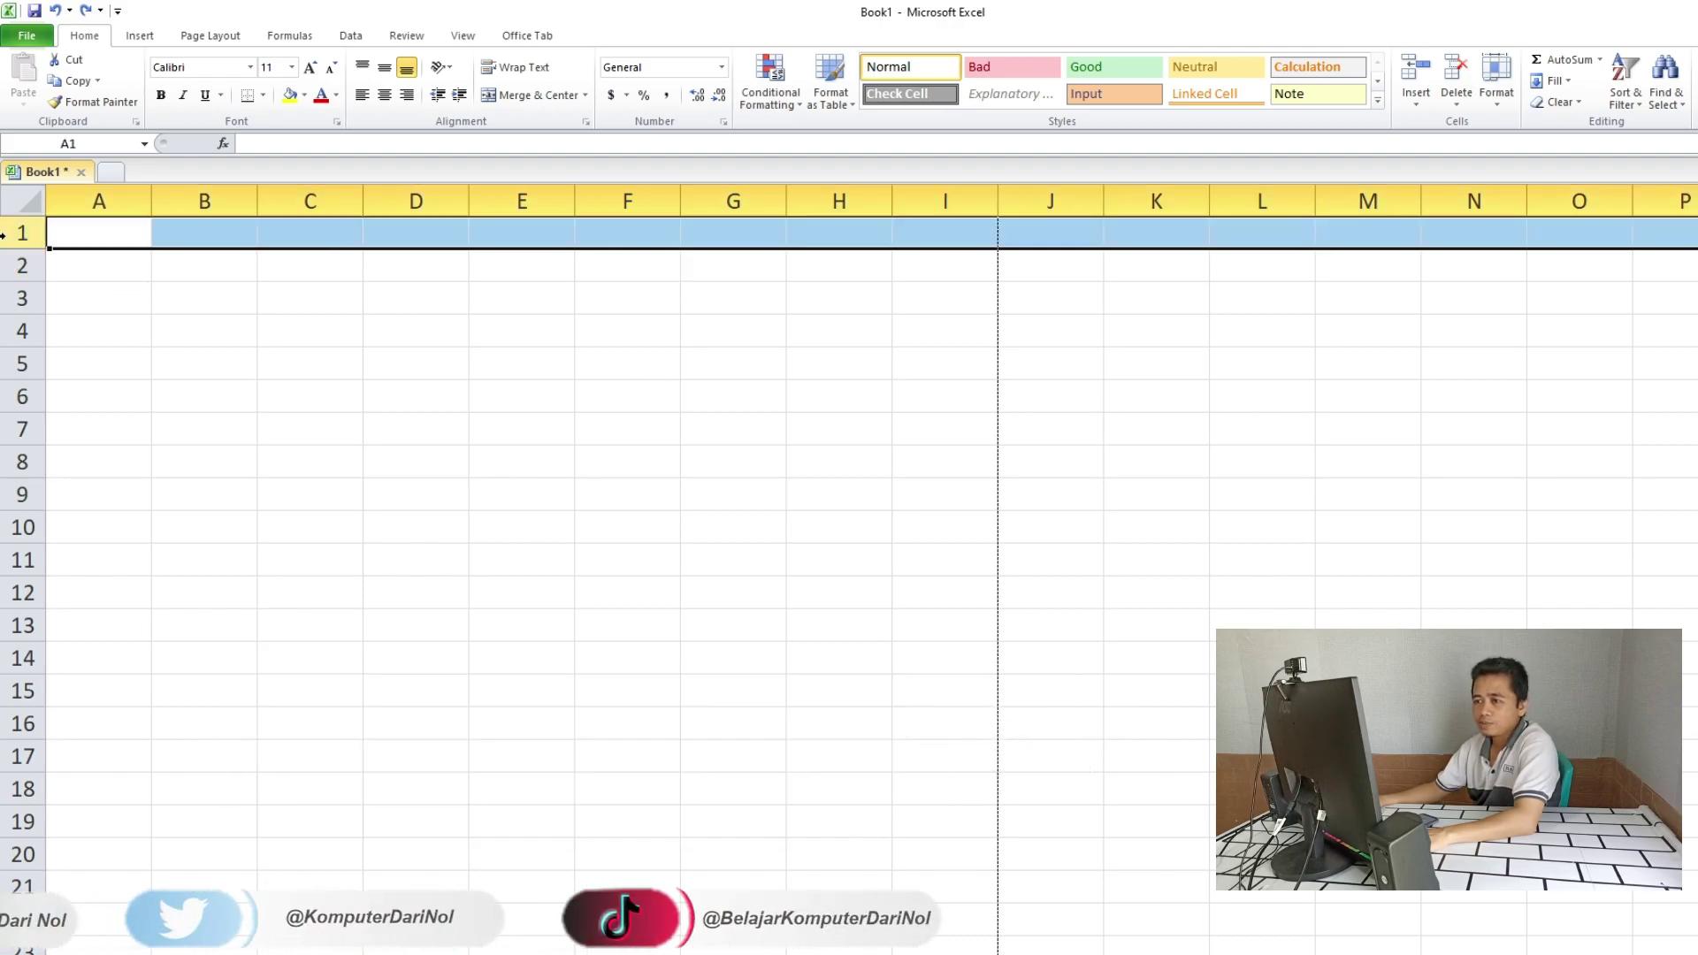
{"action": "left_click", "coordinate": [10, 265]}
{"action": "left_click", "coordinate": [5, 299]}
{"action": "left_click", "coordinate": [9, 331]}
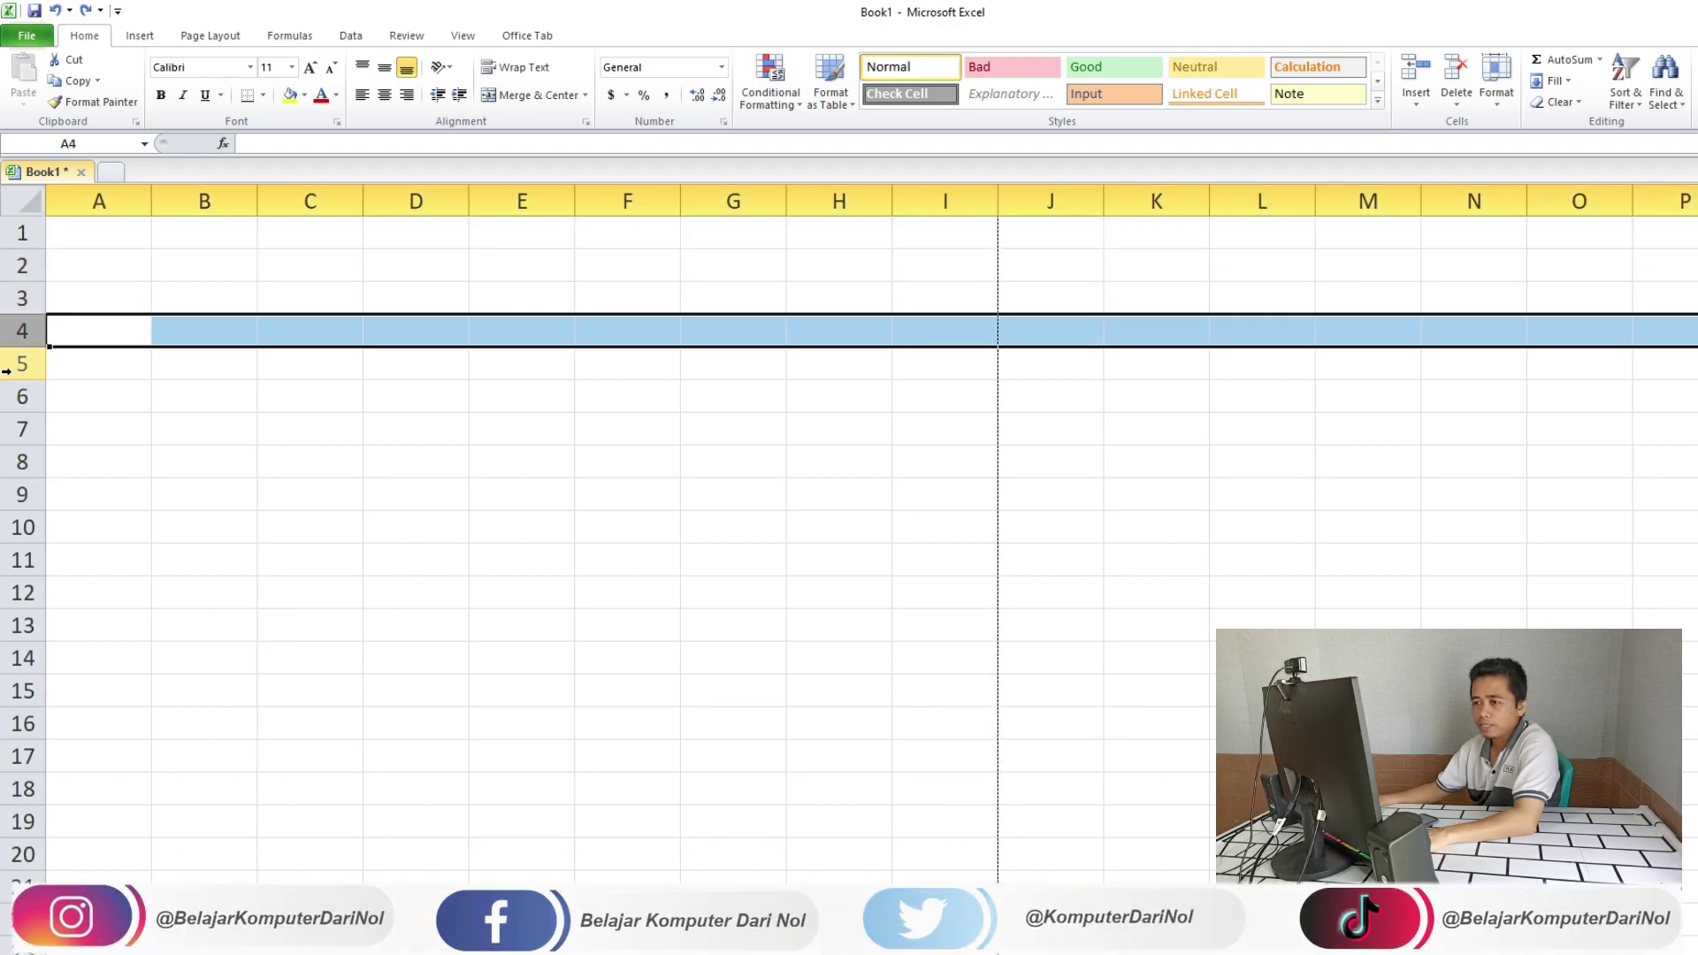
{"action": "left_click", "coordinate": [10, 364]}
{"action": "left_click", "coordinate": [13, 396]}
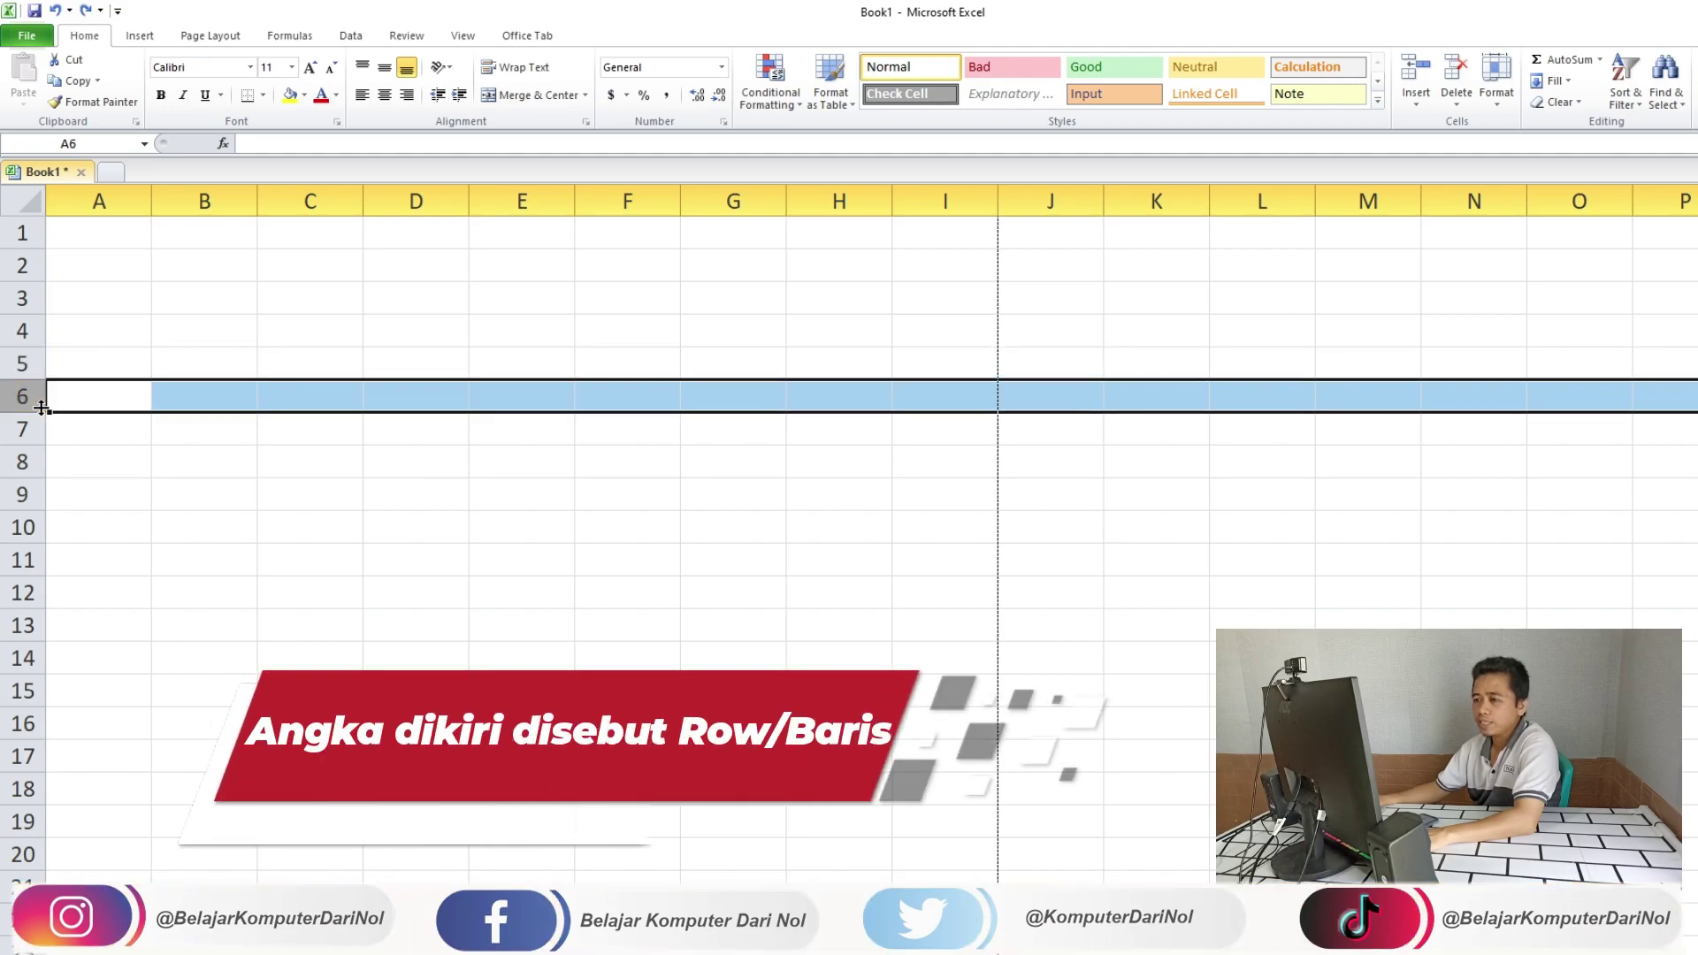
{"action": "left_click", "coordinate": [335, 298]}
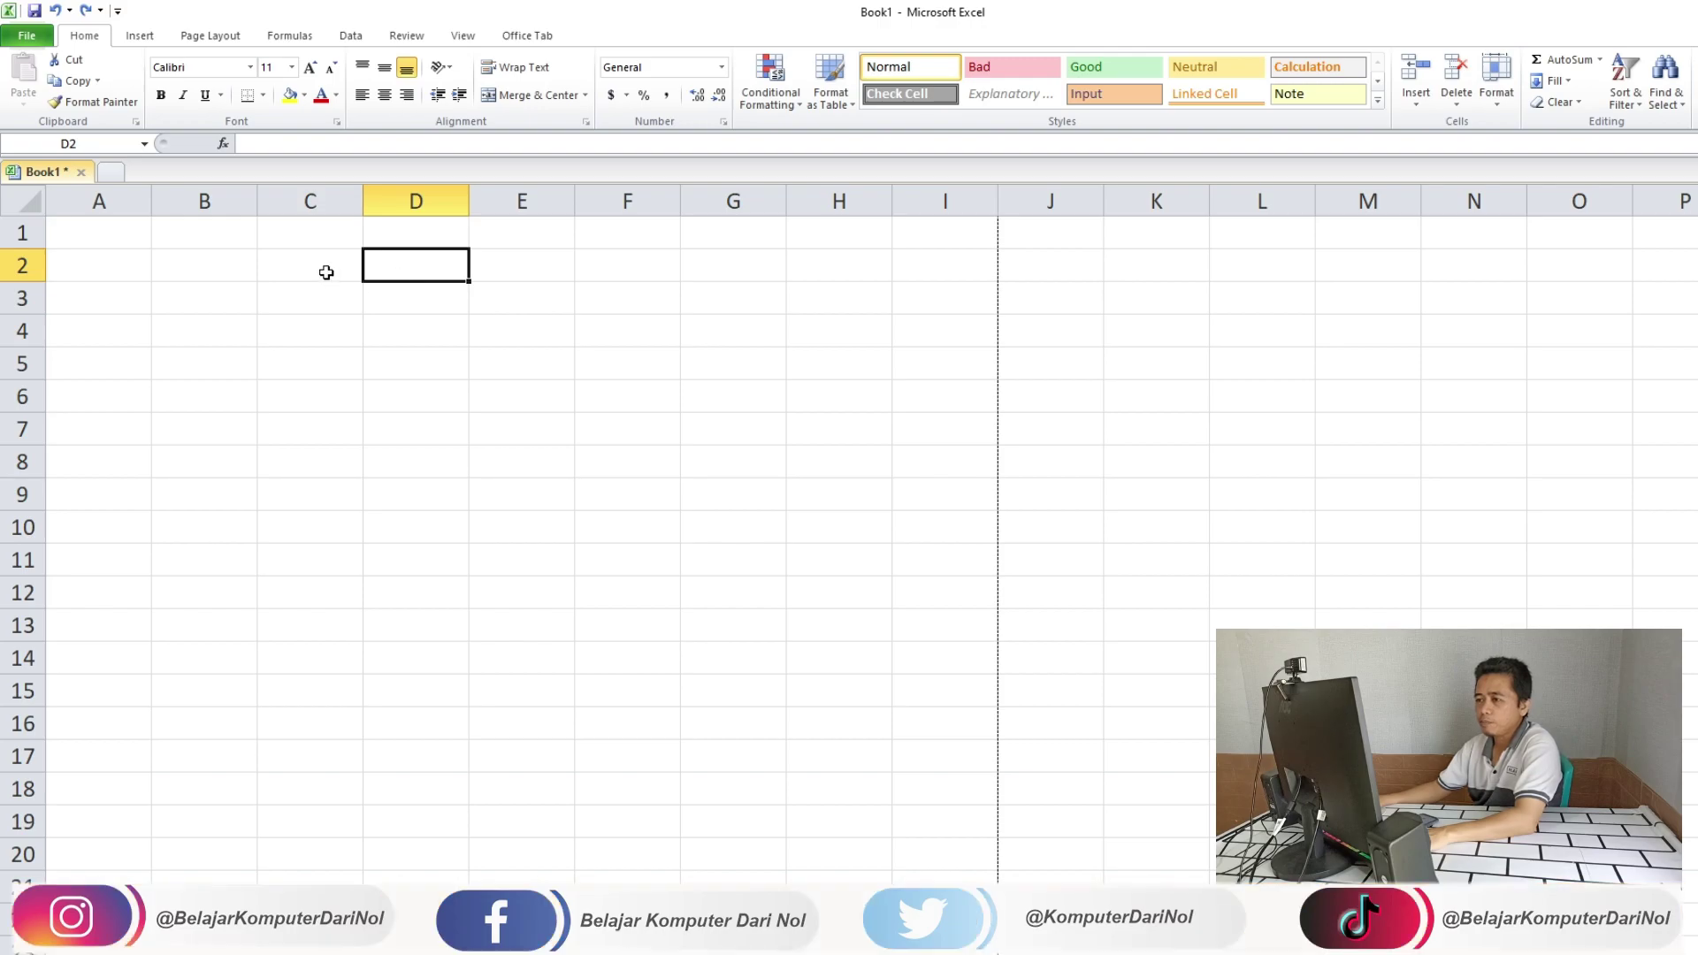
{"action": "left_click", "coordinate": [392, 430]}
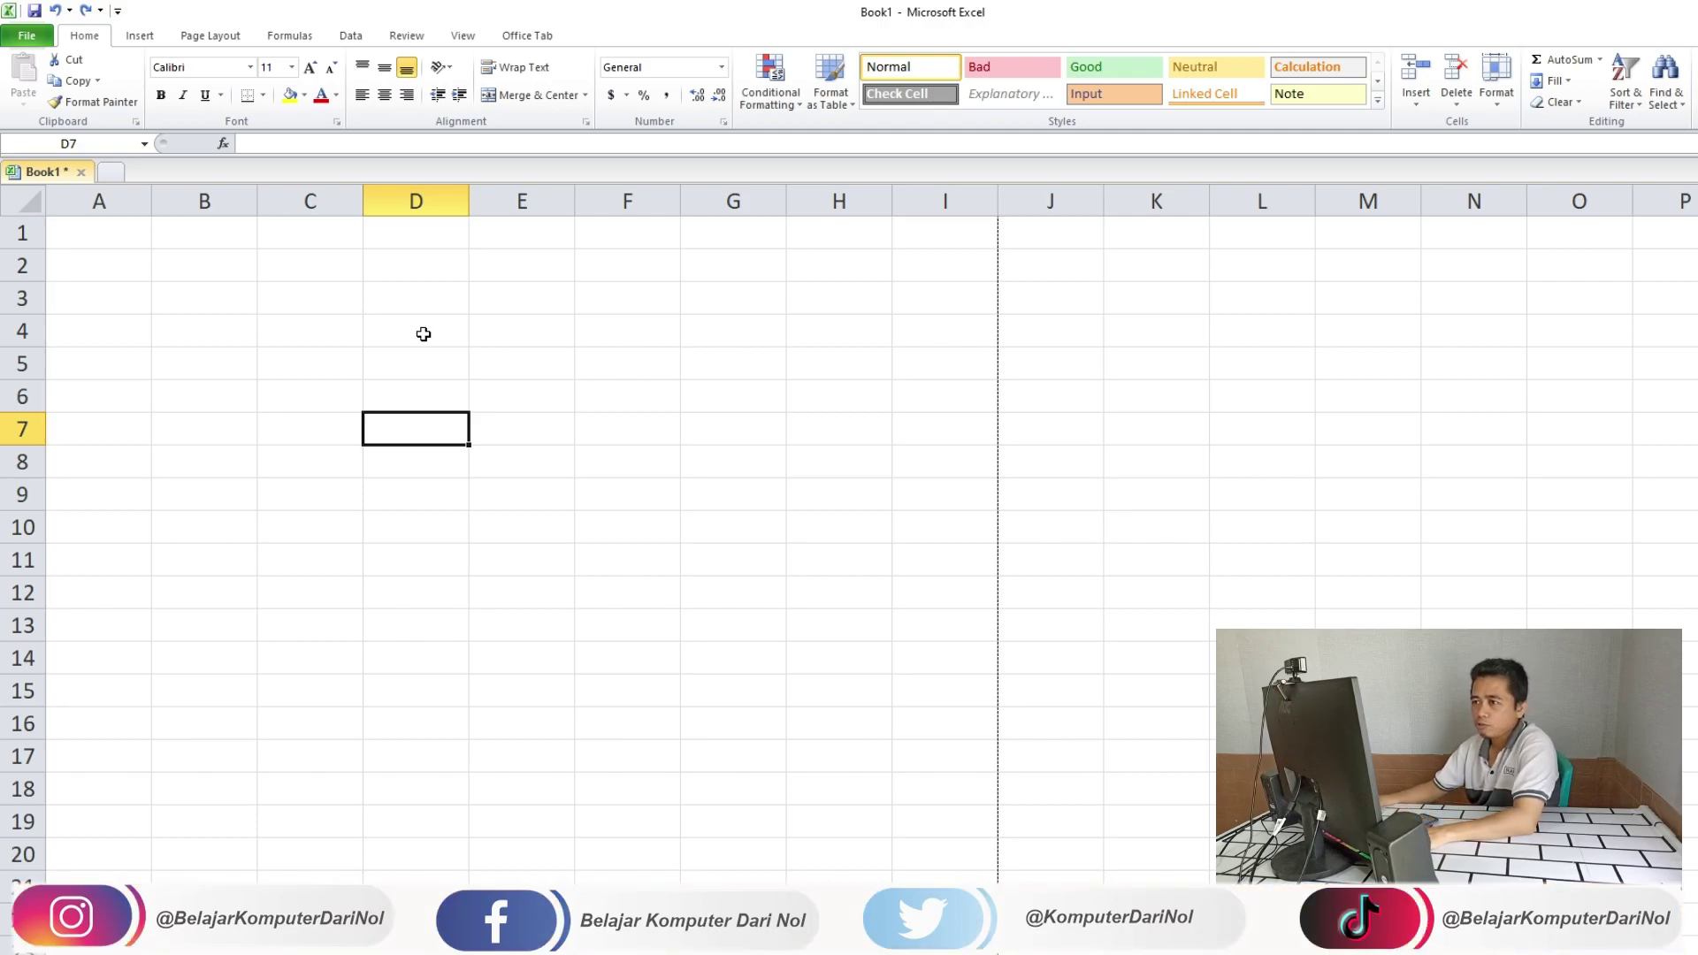
{"action": "left_click", "coordinate": [322, 197]}
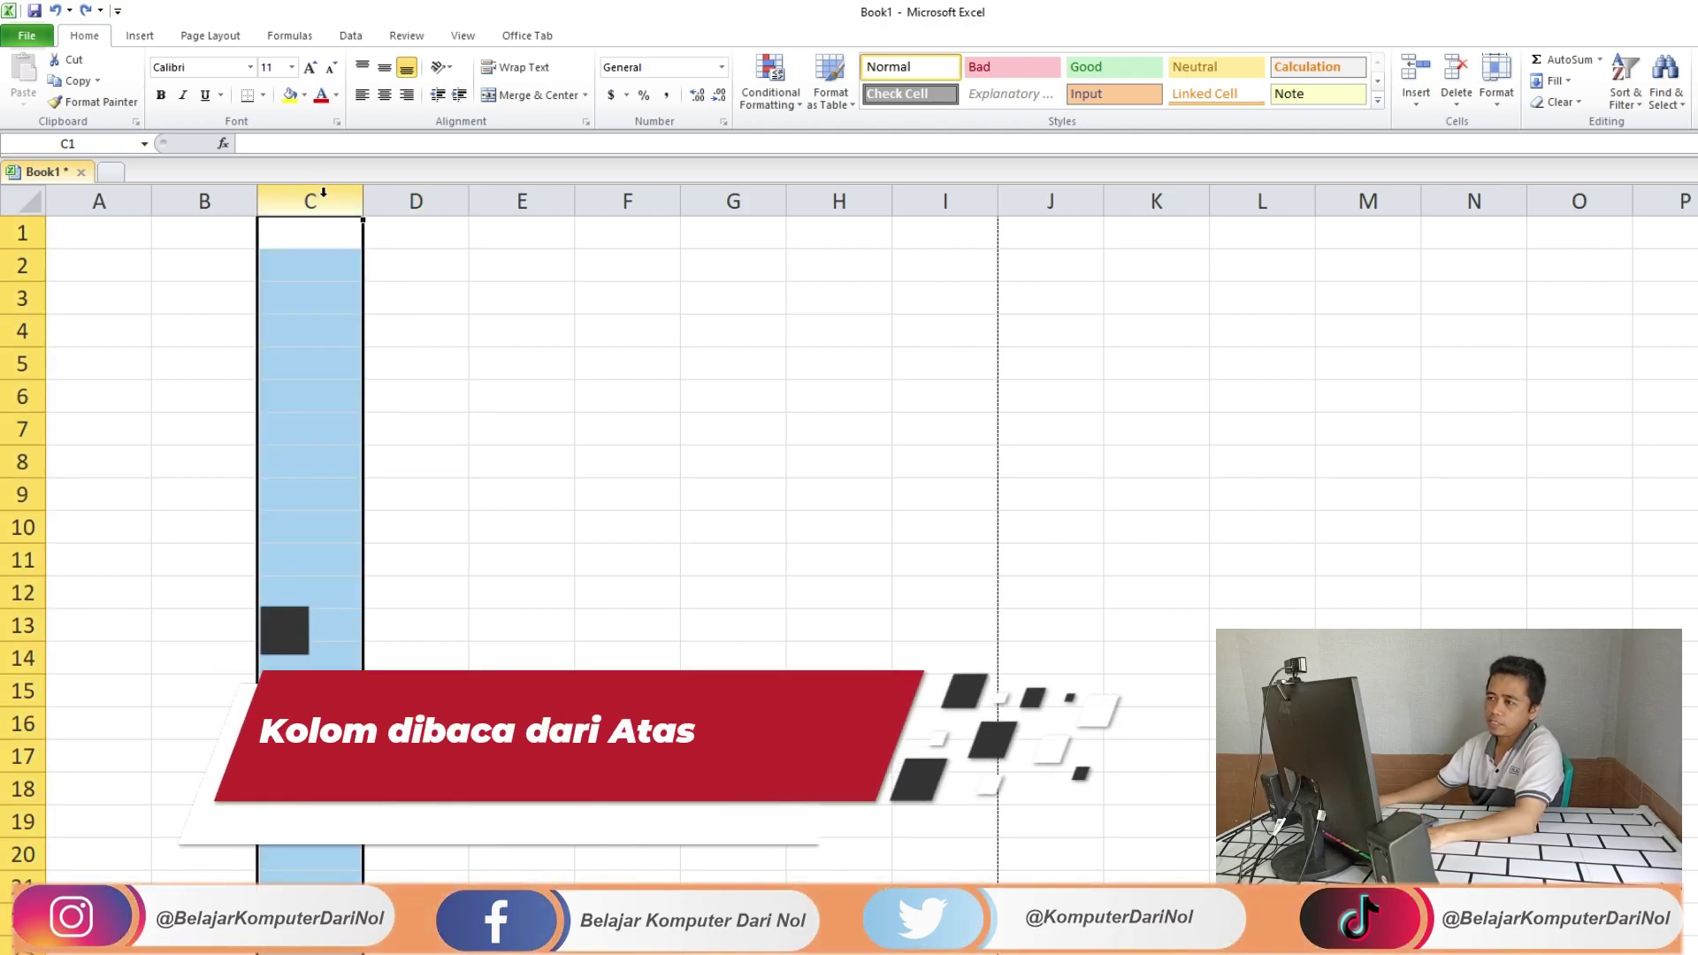
{"action": "left_click", "coordinate": [427, 189]}
{"action": "left_click", "coordinate": [522, 196]}
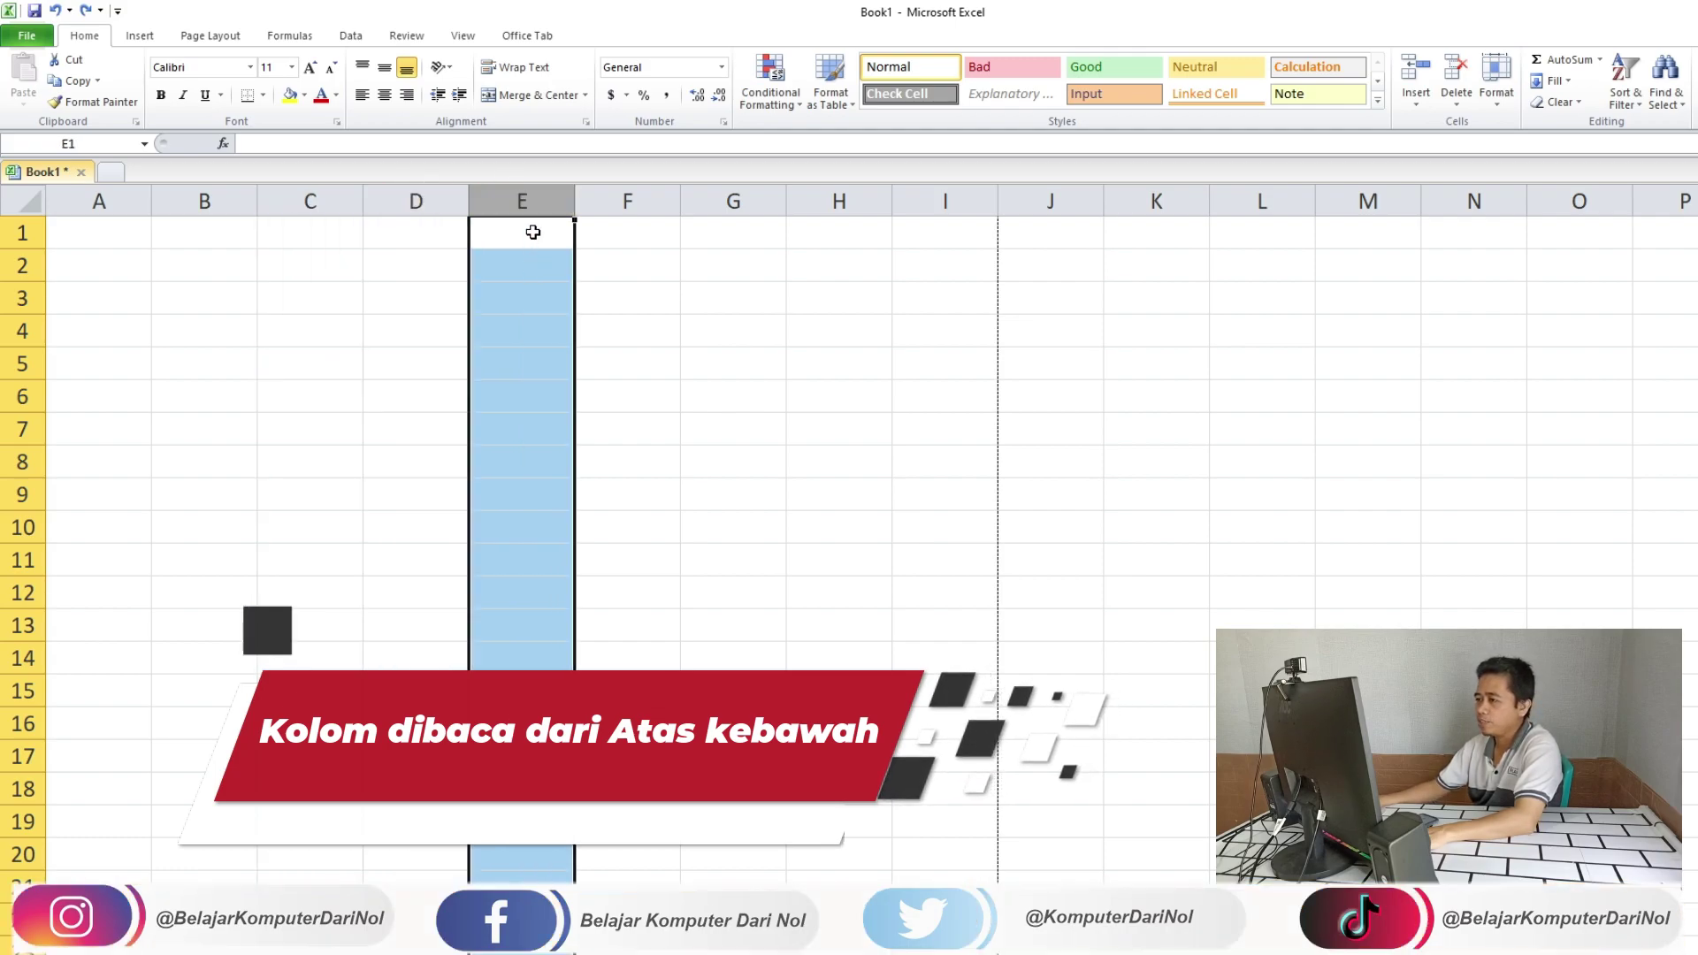
{"action": "left_click", "coordinate": [535, 230]}
{"action": "left_click_drag", "start_coordinate": [535, 230], "coordinate": [517, 721]}
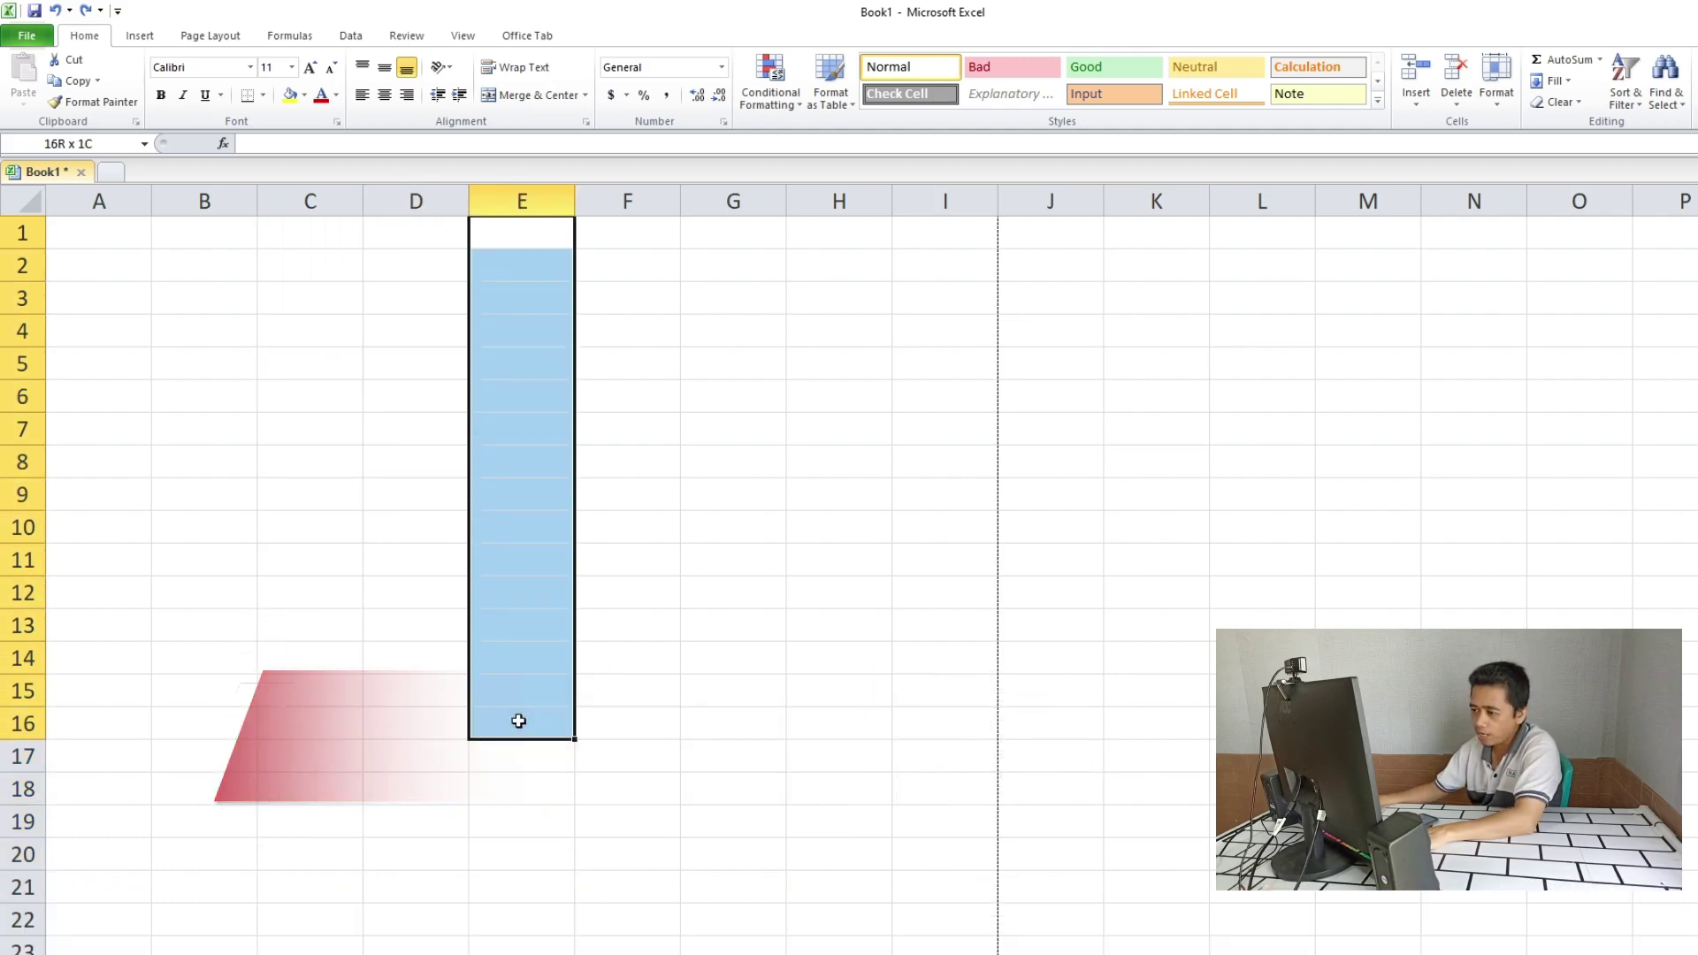
{"action": "left_click", "coordinate": [378, 432]}
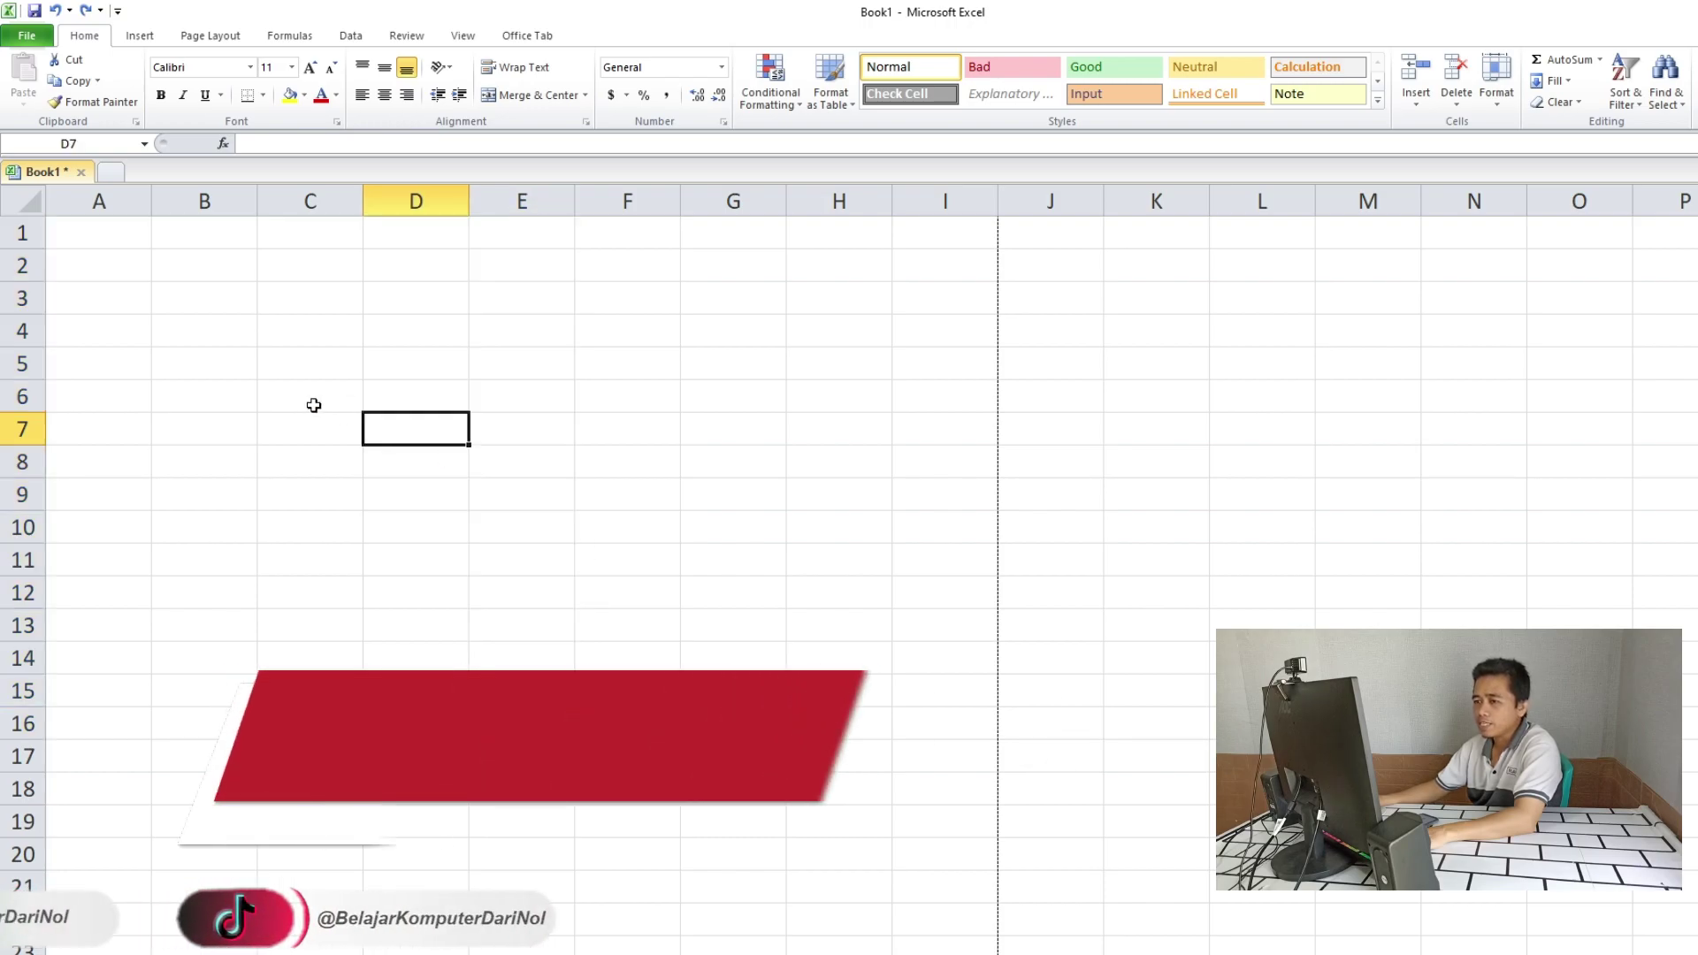
{"action": "left_click", "coordinate": [13, 266]}
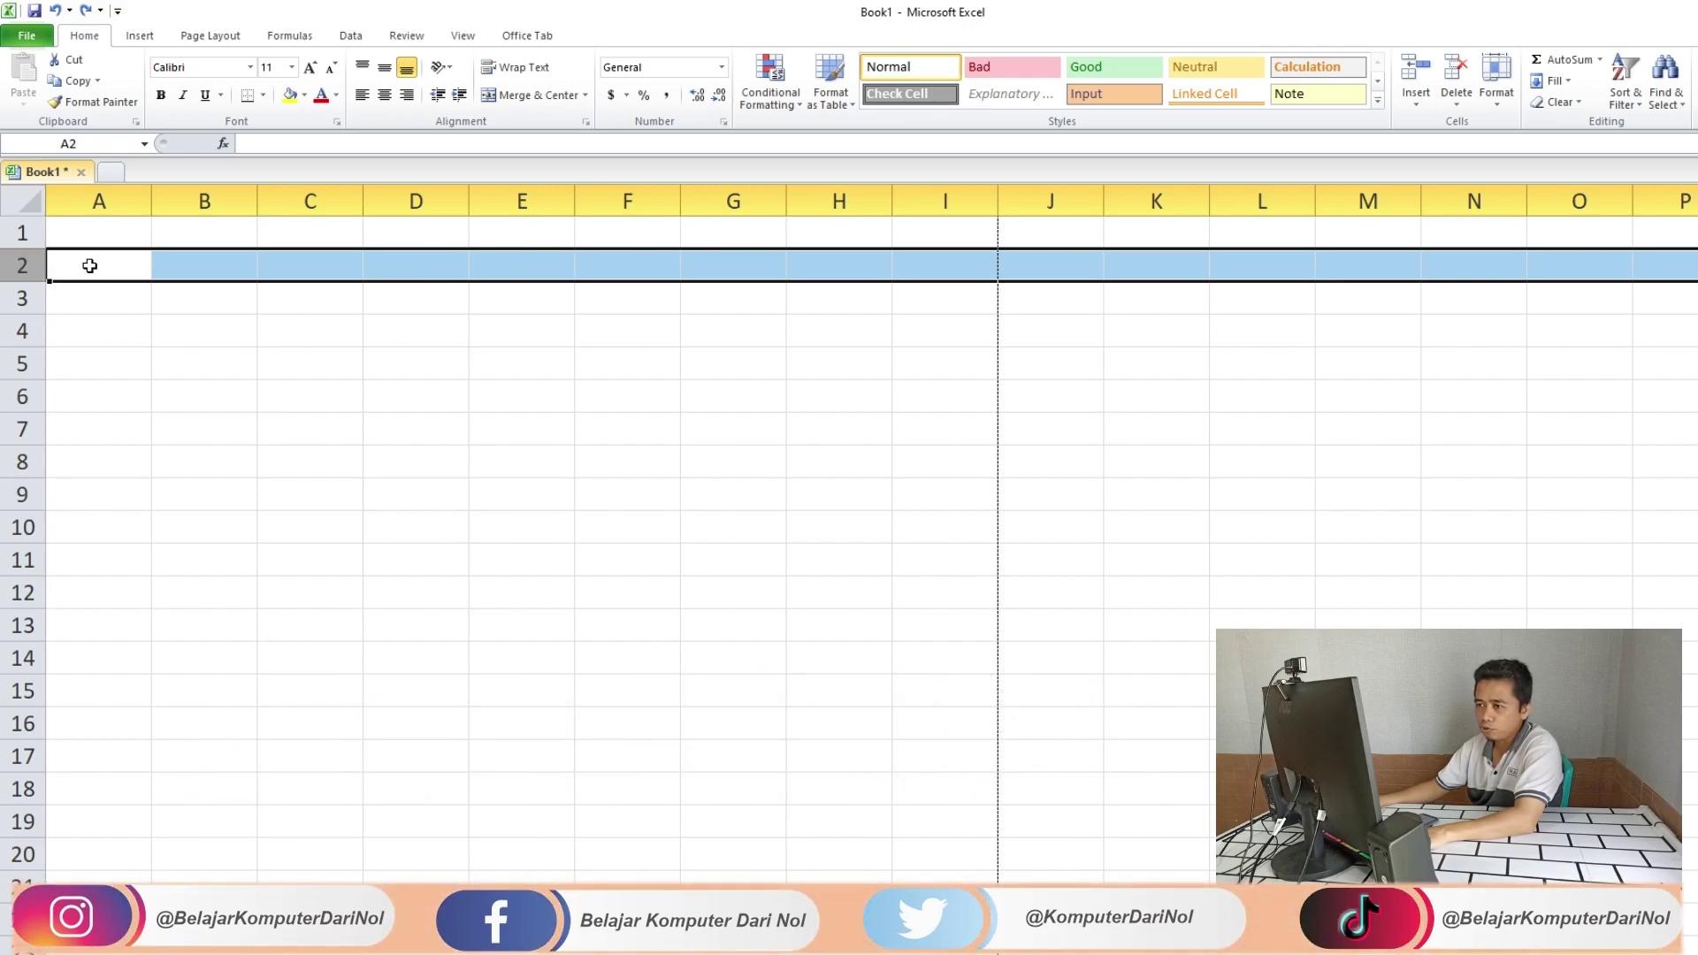
{"action": "left_click", "coordinate": [90, 266]}
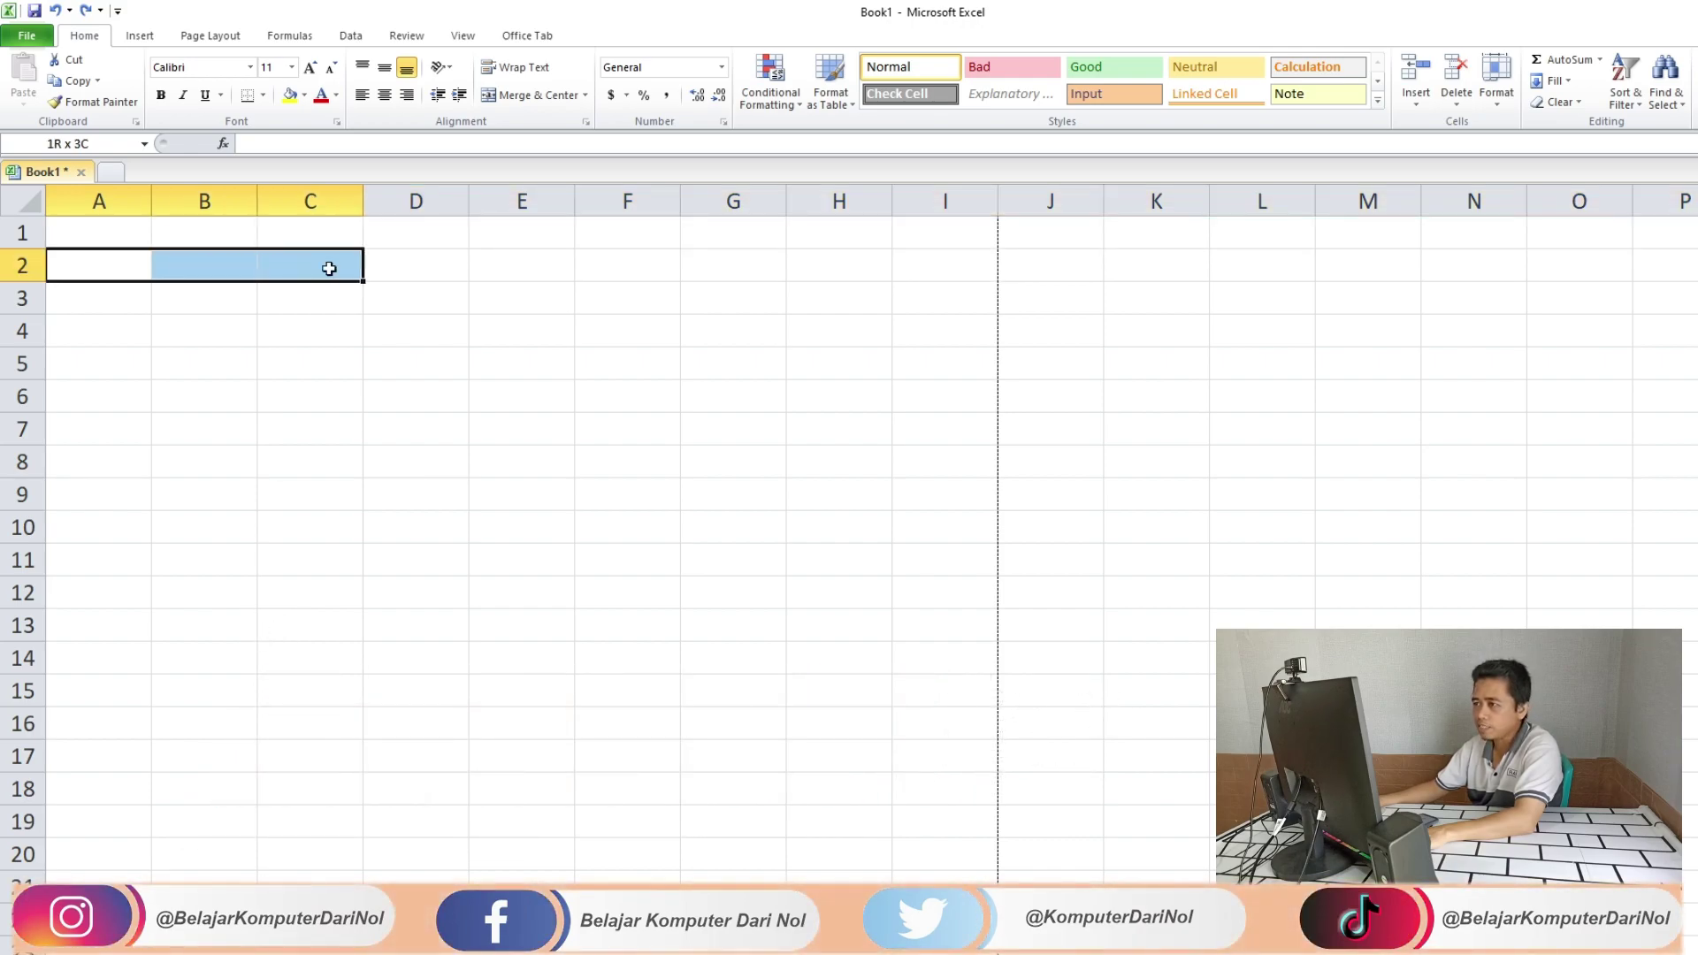
{"action": "left_click_drag", "start_coordinate": [329, 269], "coordinate": [875, 273]}
{"action": "left_click", "coordinate": [326, 353]}
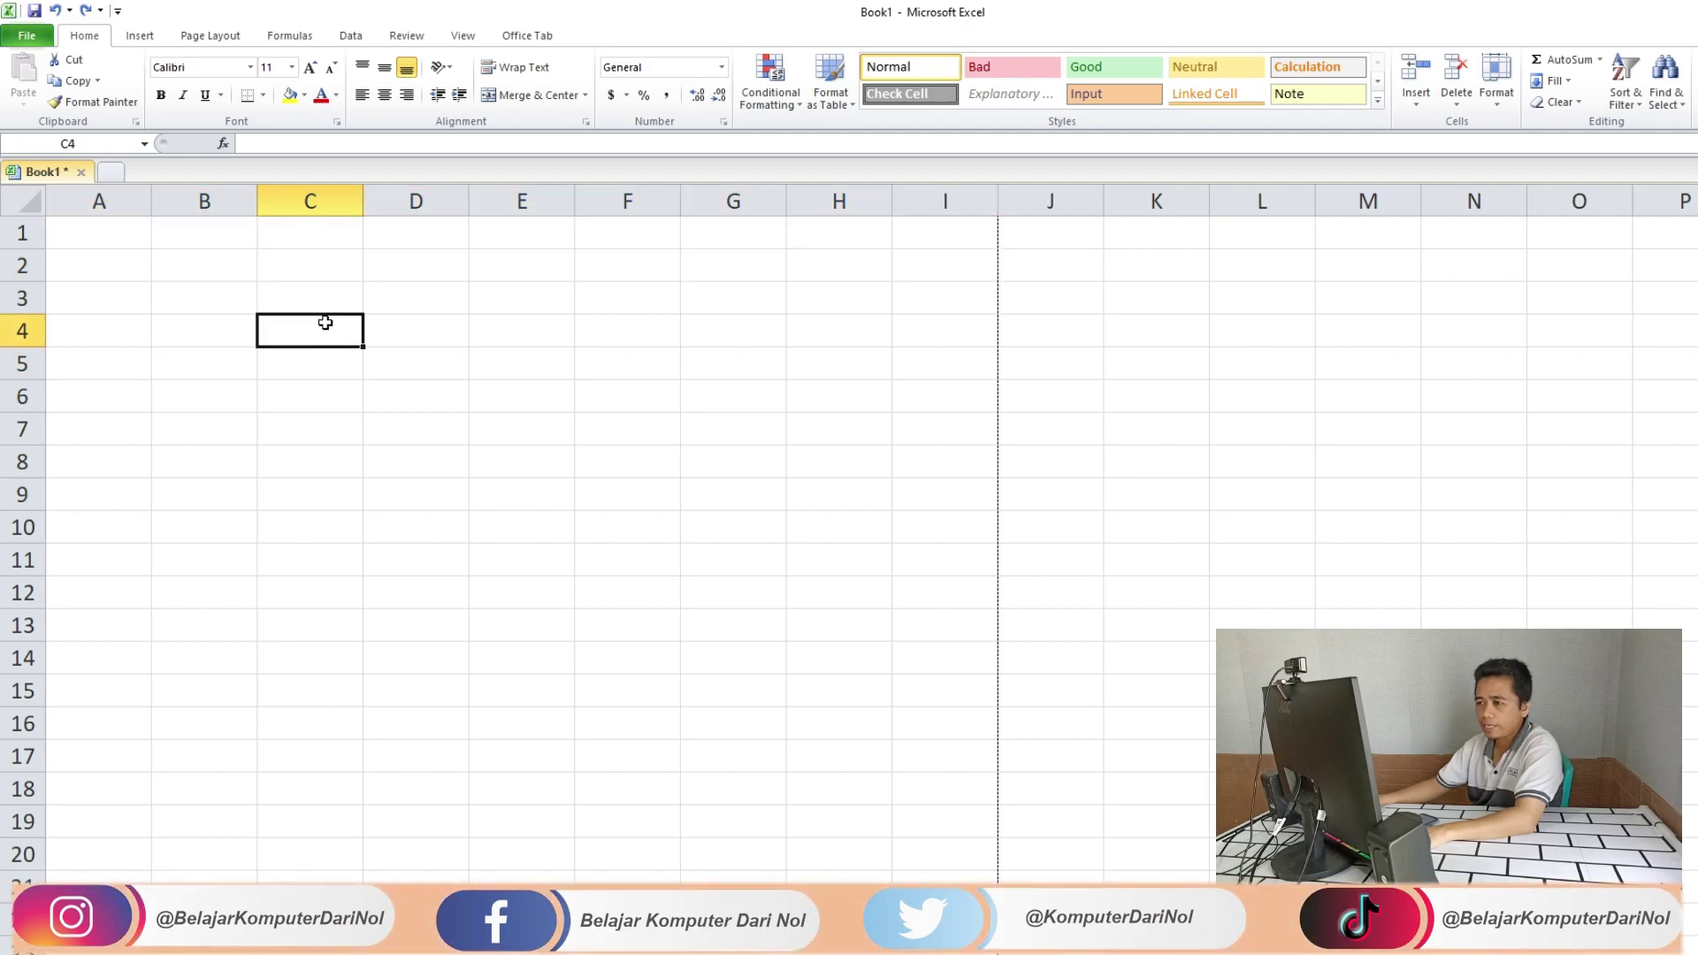
{"action": "left_click", "coordinate": [712, 329]}
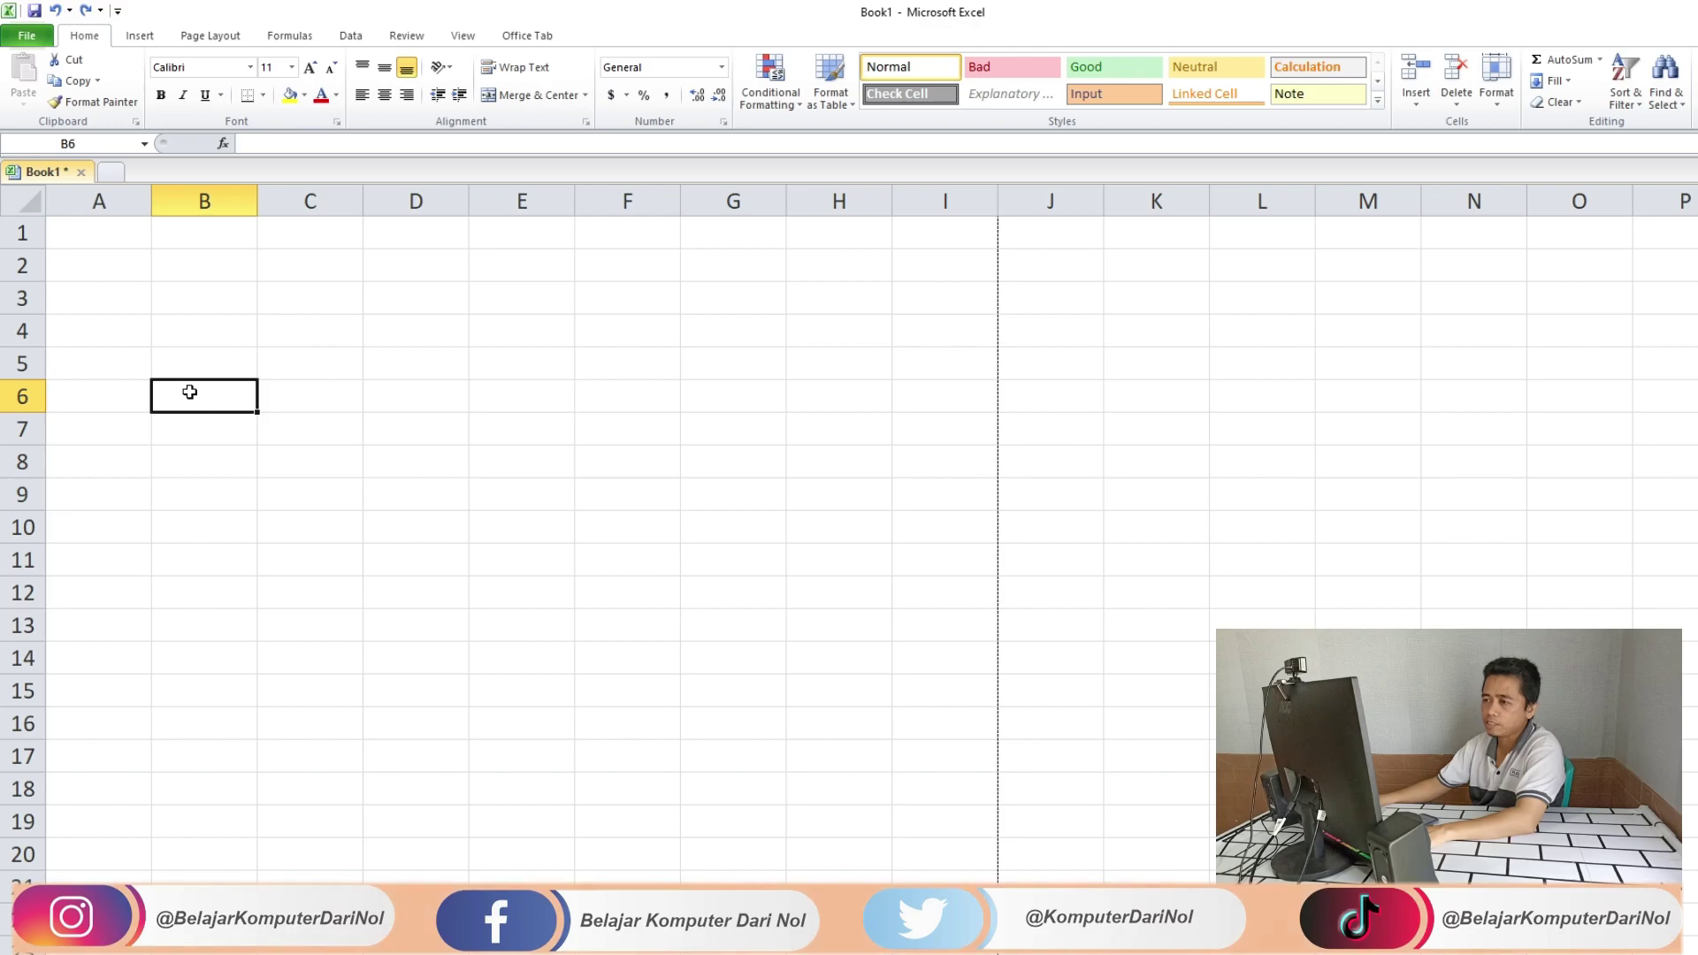
{"action": "left_click", "coordinate": [382, 375]}
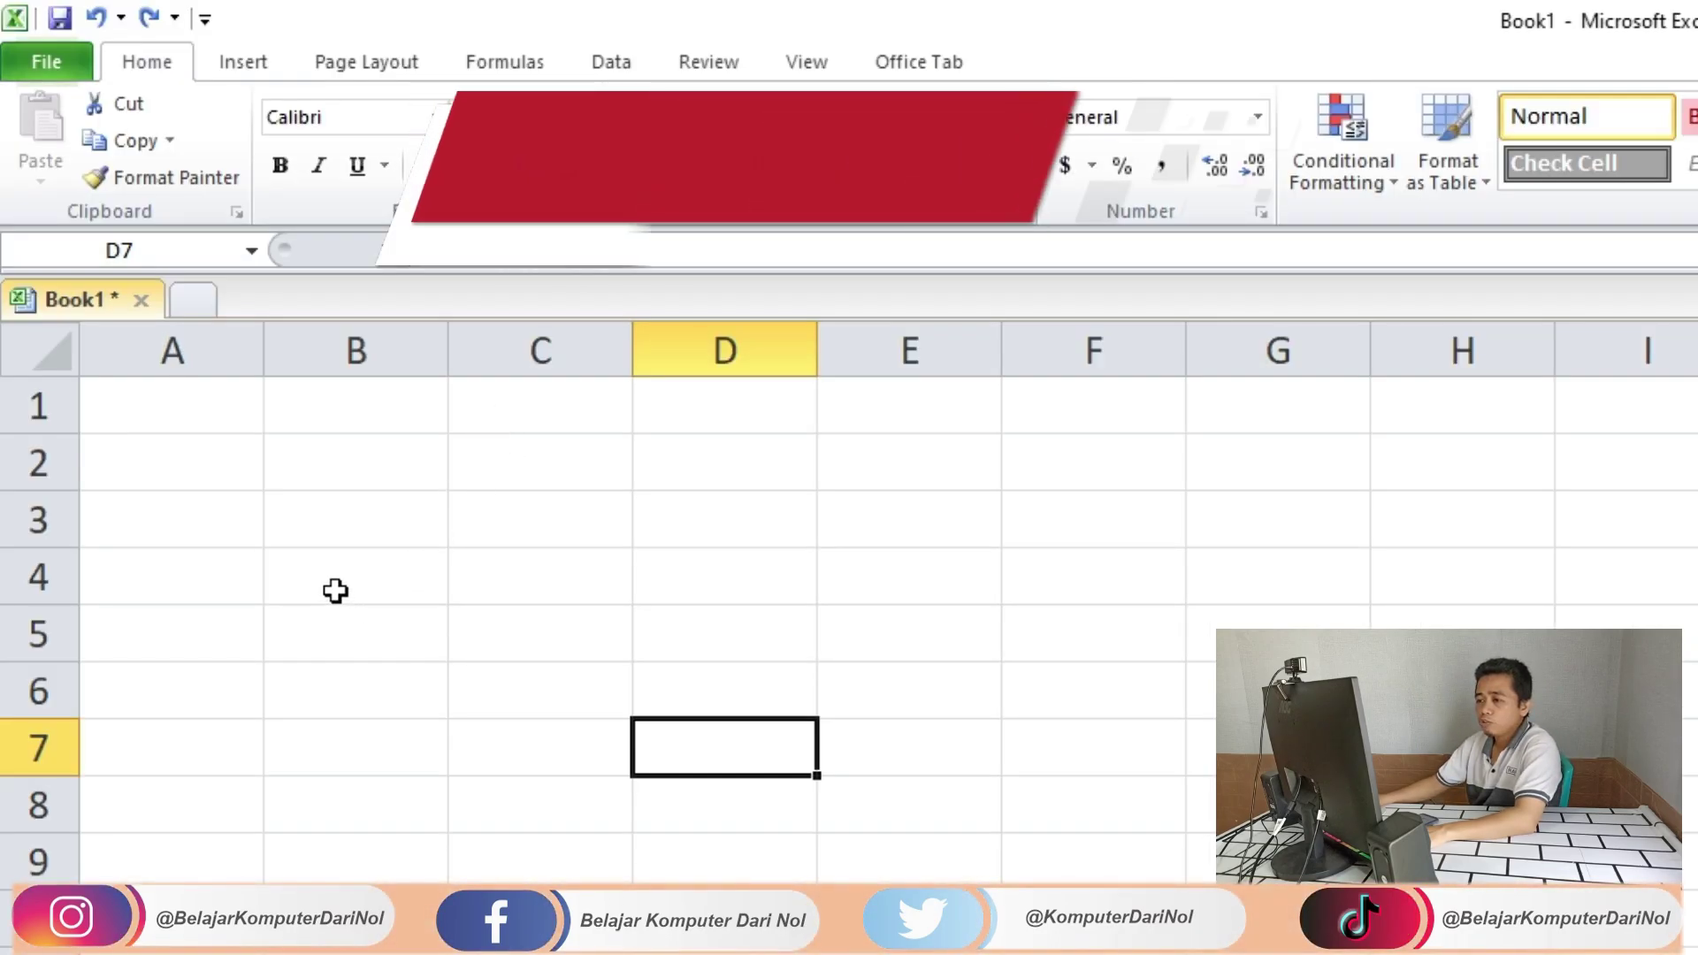
{"action": "left_click", "coordinate": [575, 769]}
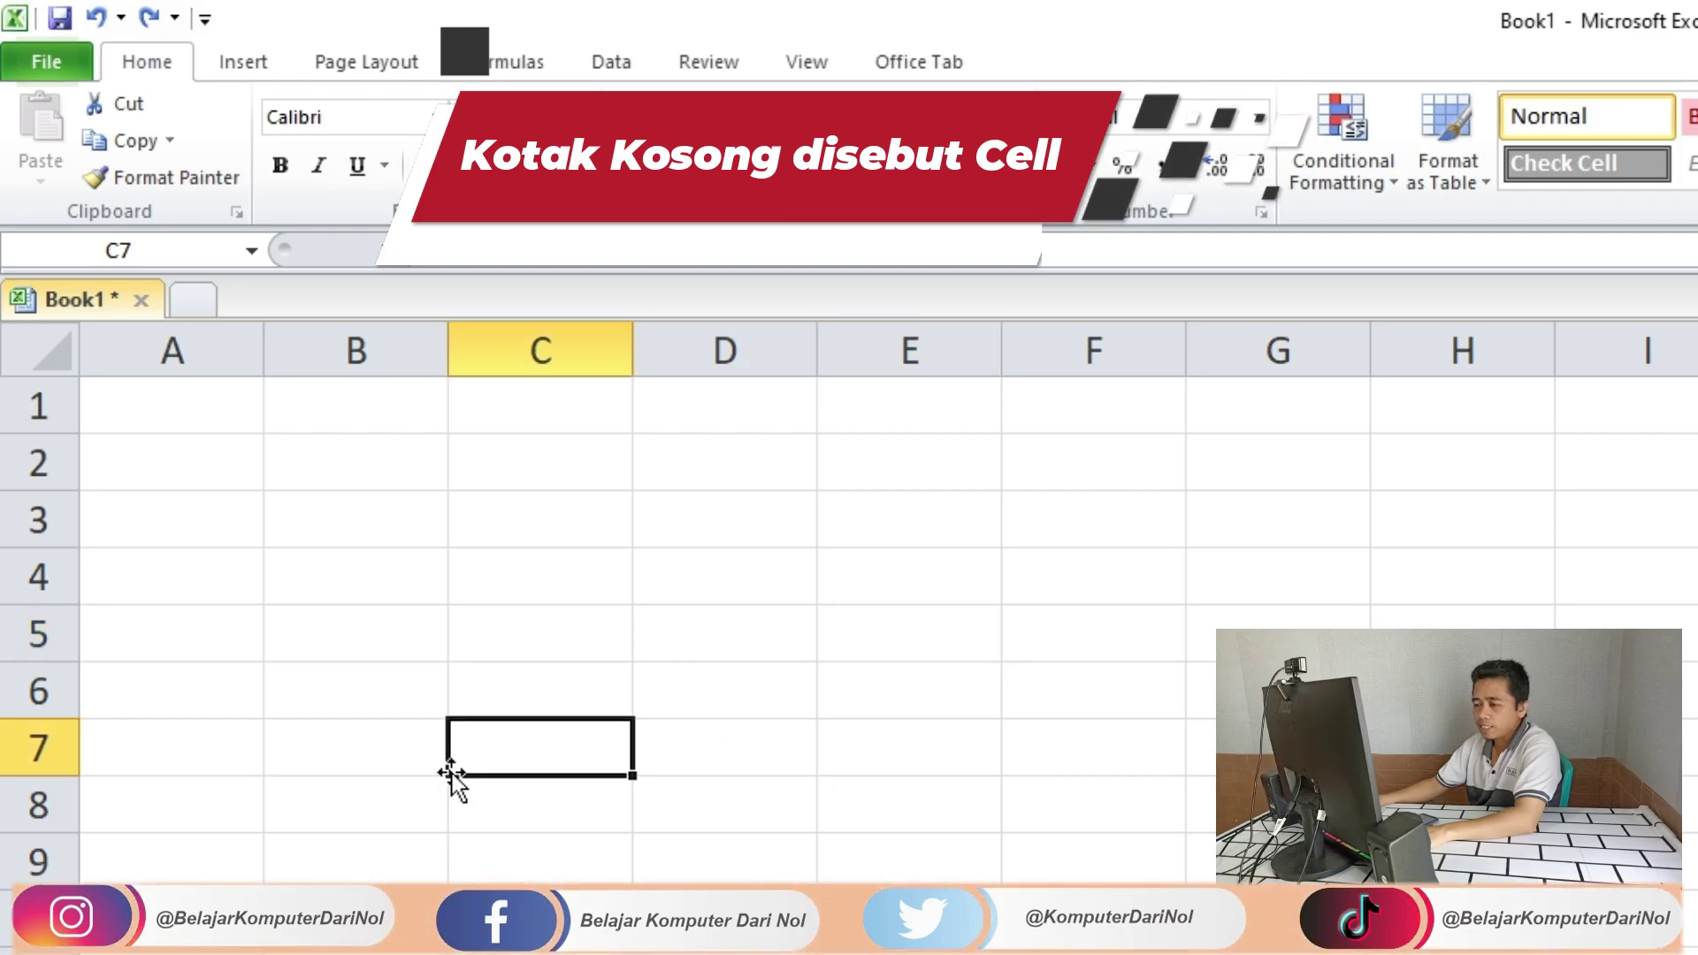
{"action": "left_click", "coordinate": [368, 590]}
{"action": "left_click", "coordinate": [910, 560]}
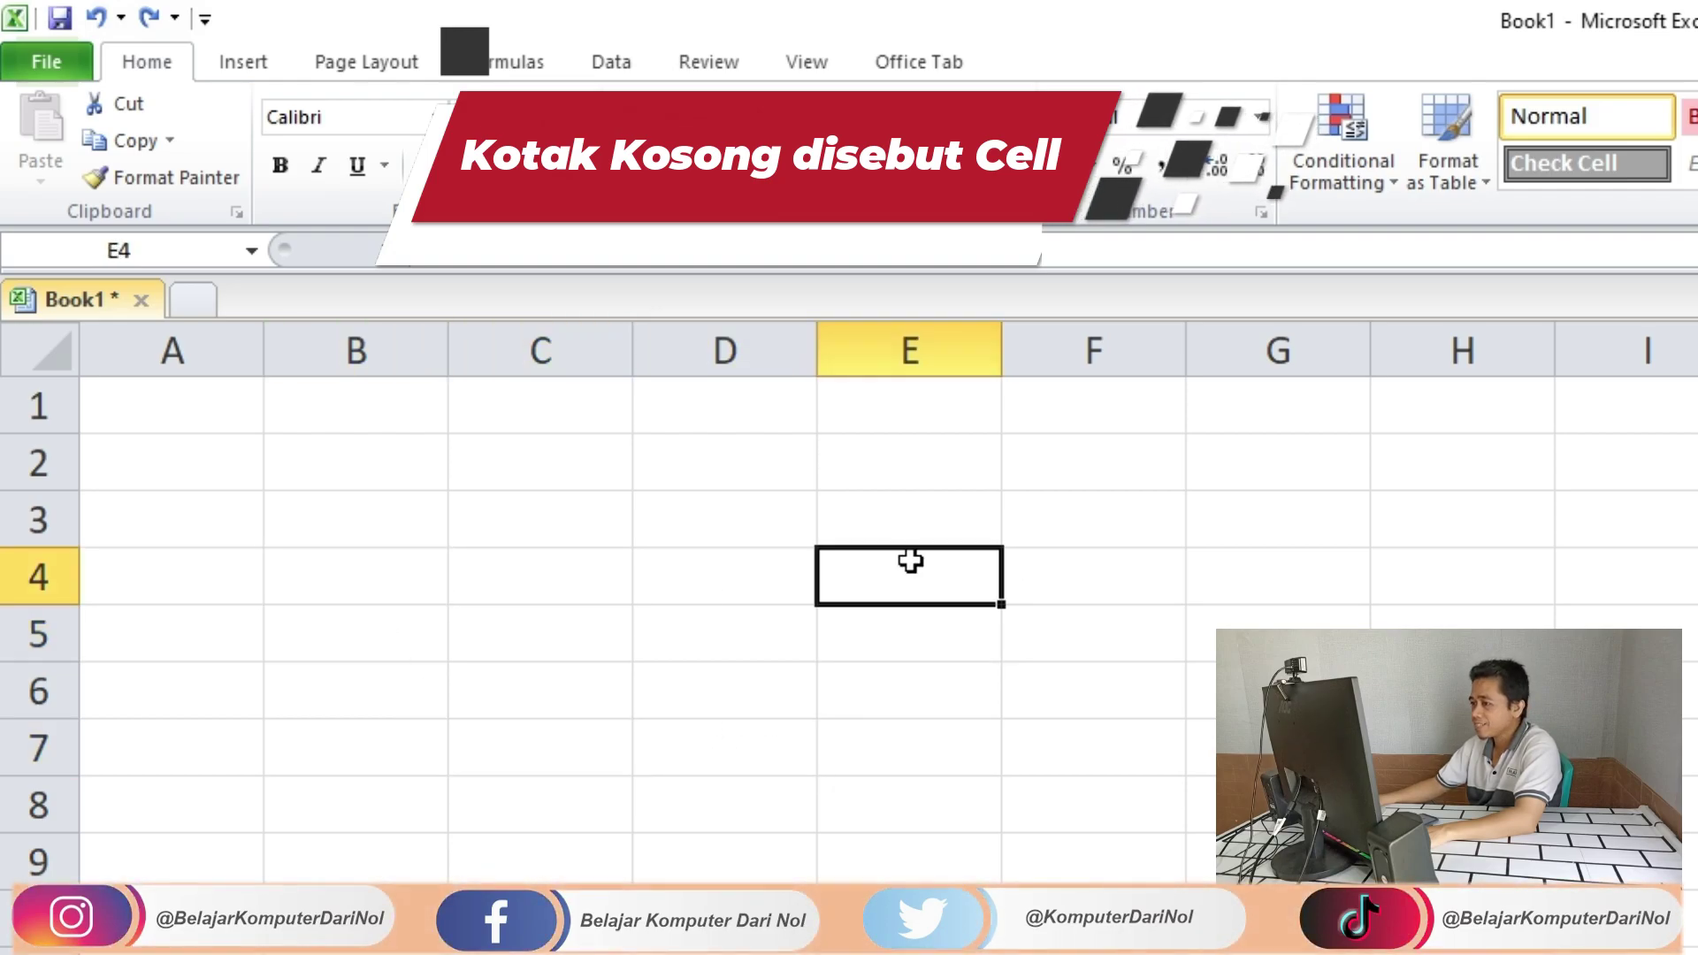
{"action": "key", "text": "Left"}
{"action": "key", "text": "Left"}
{"action": "key", "text": "Up"}
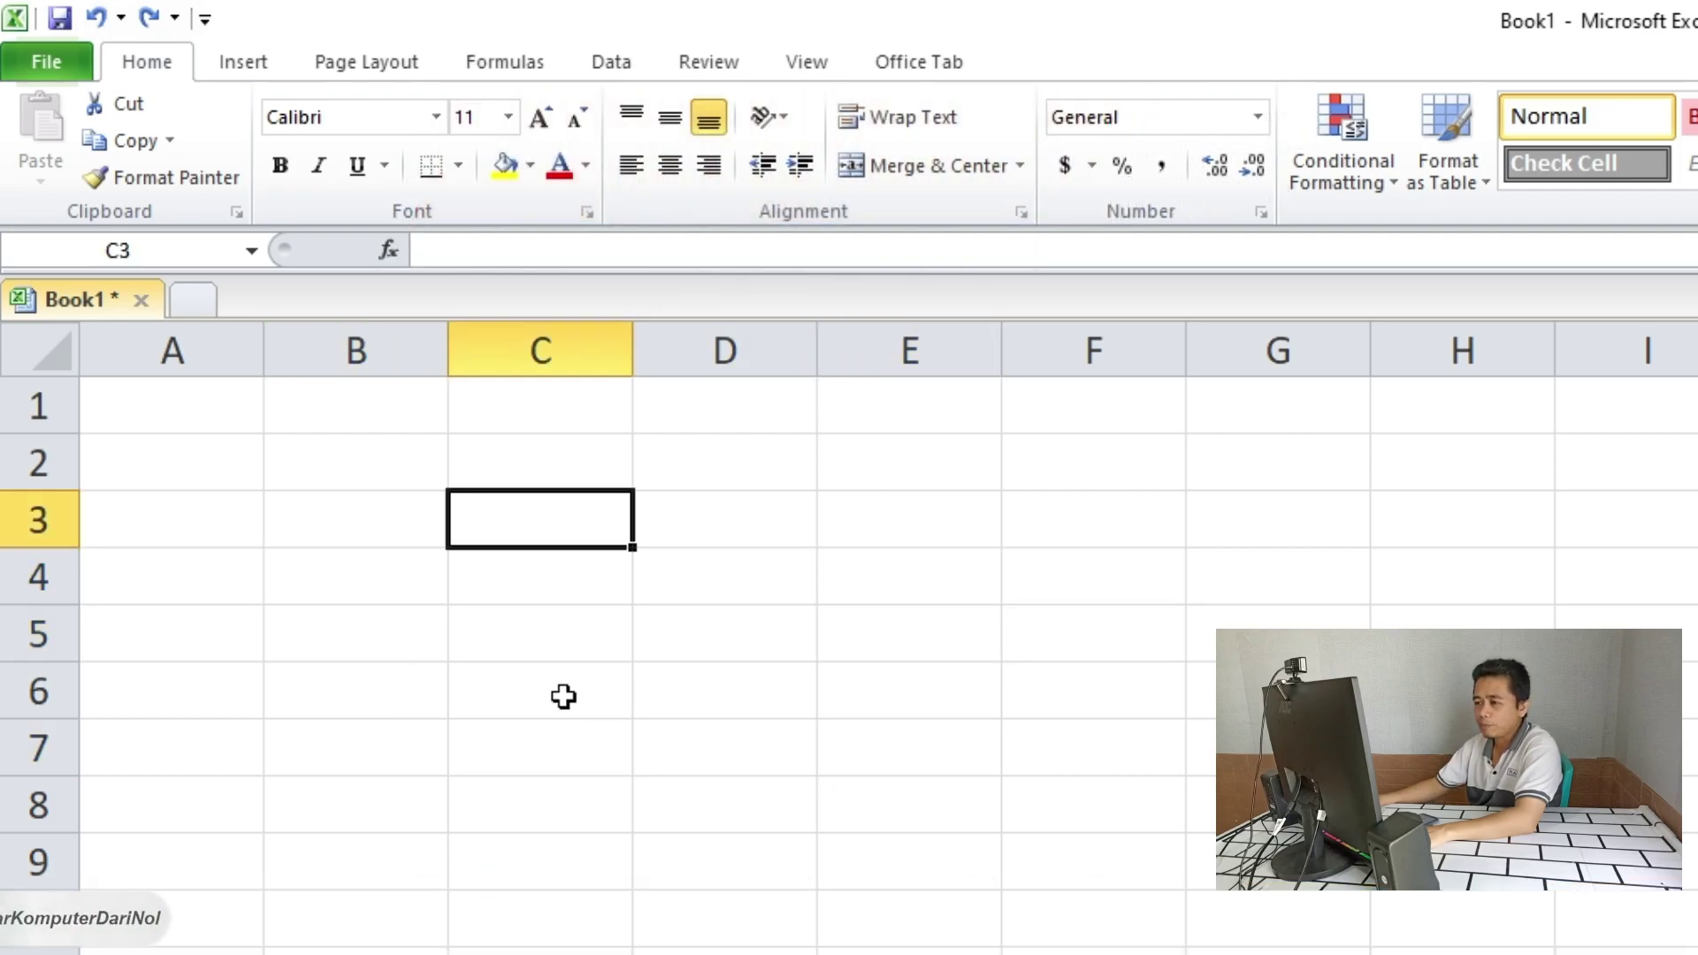
{"action": "left_click", "coordinate": [564, 697]}
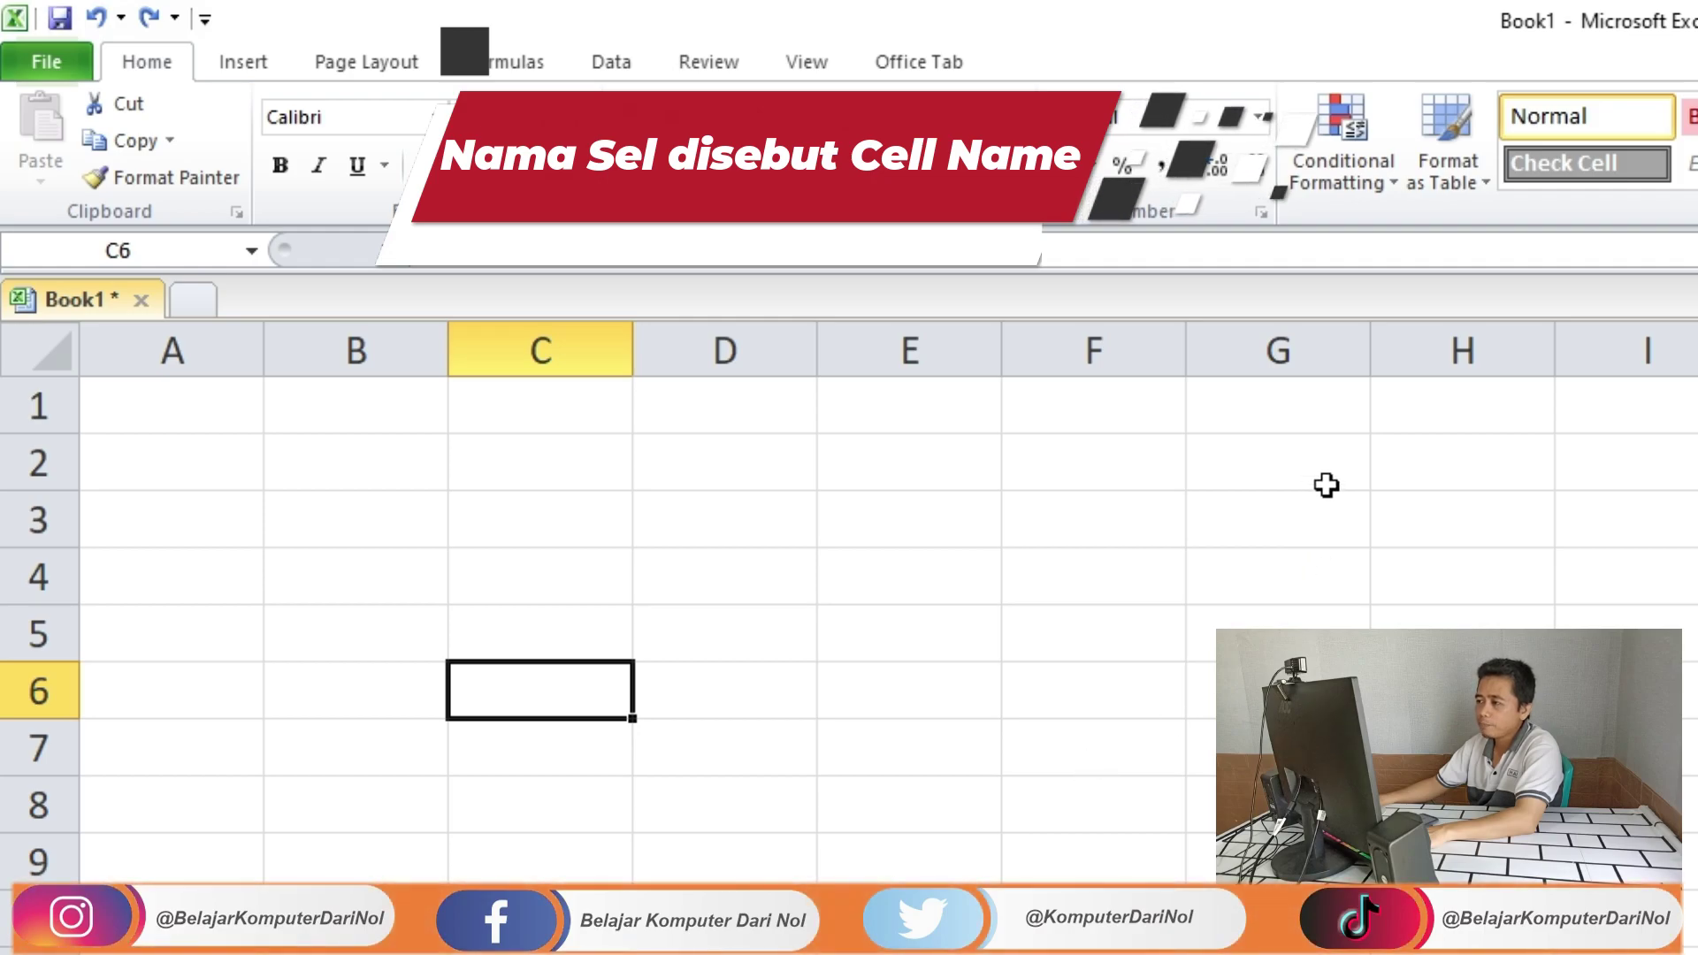
{"action": "left_click", "coordinate": [1293, 524]}
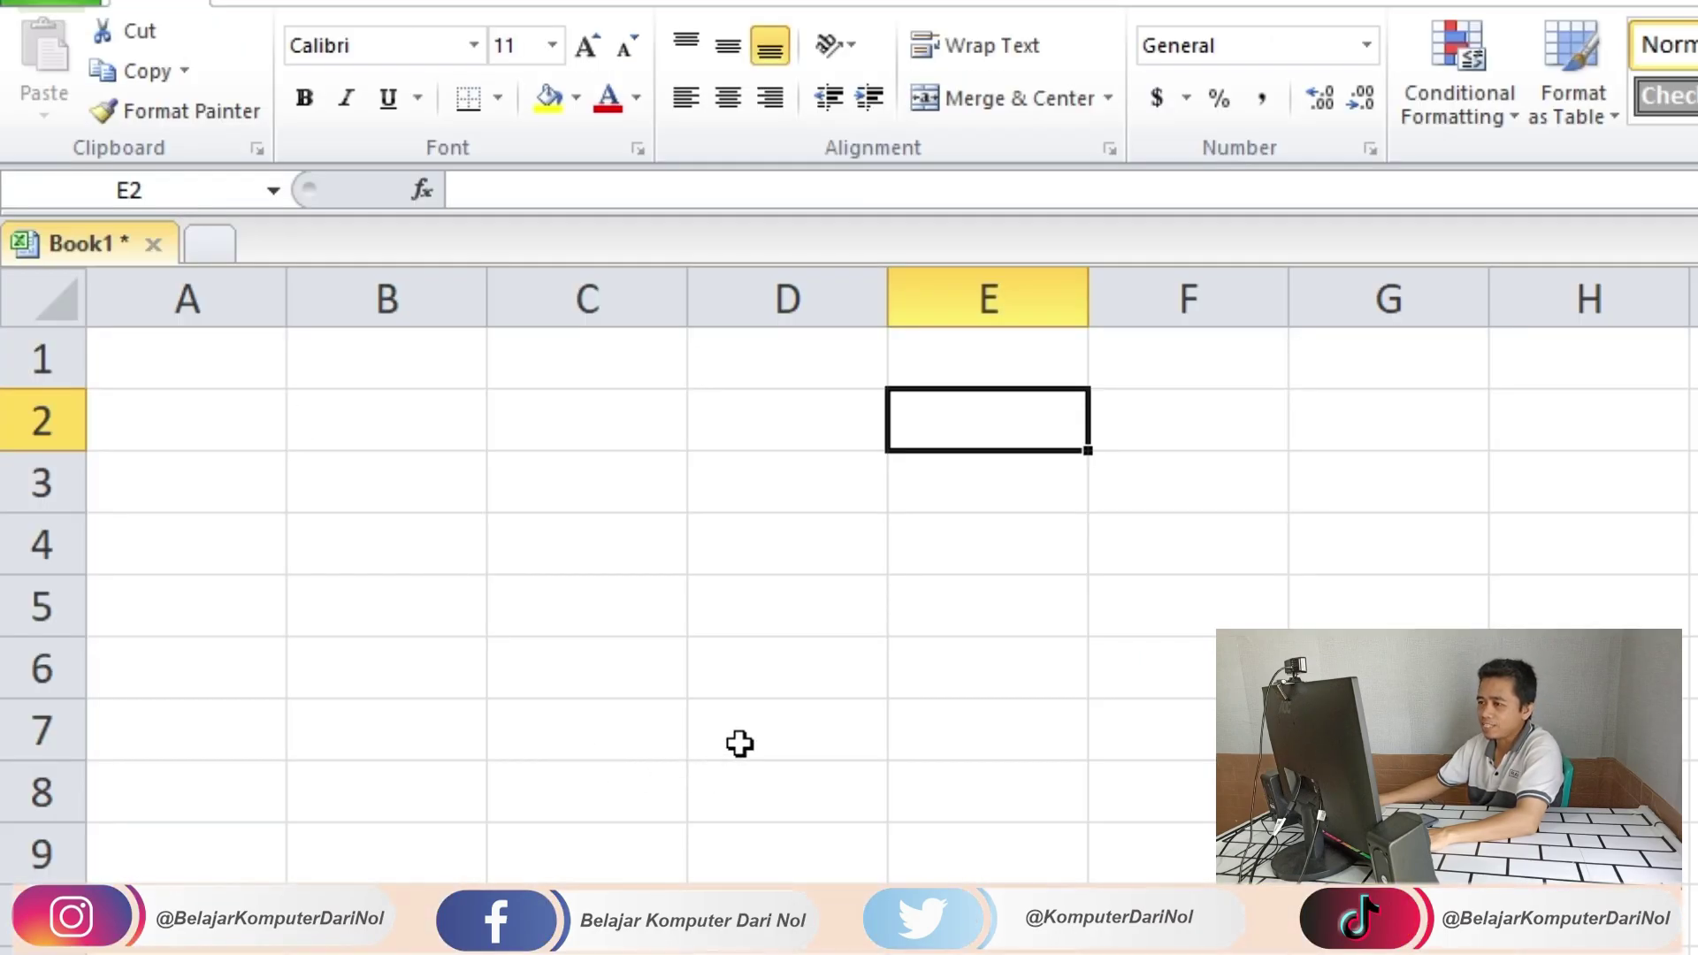
{"action": "left_click", "coordinate": [739, 743]}
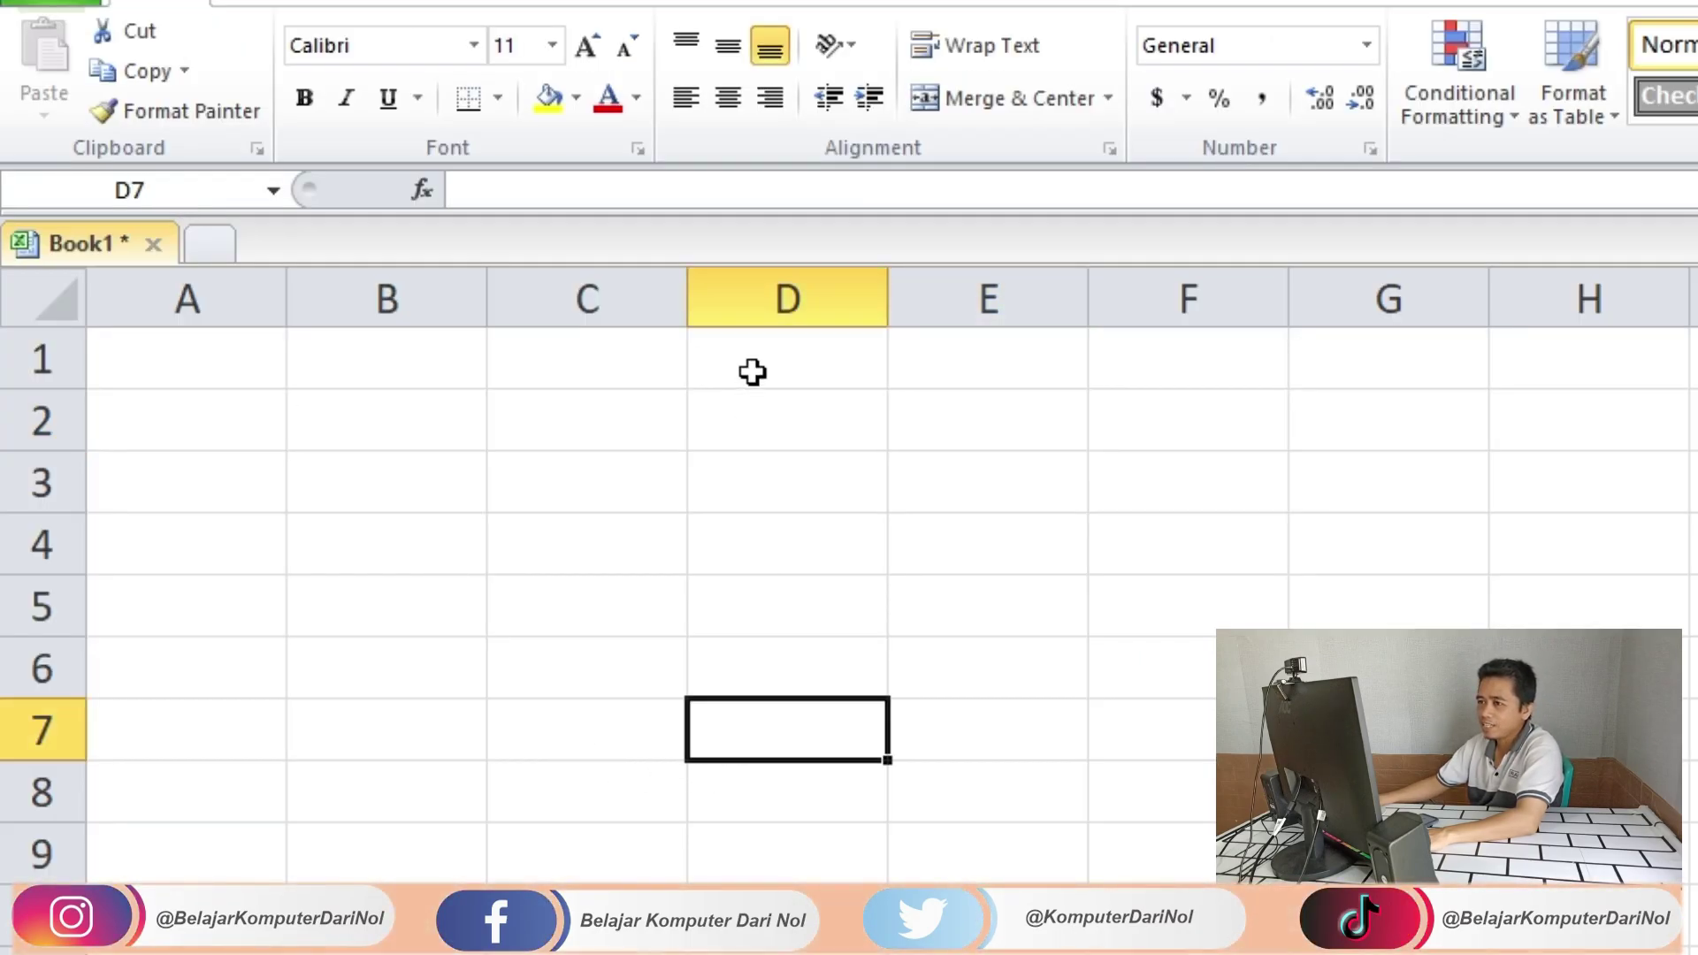
{"action": "left_click", "coordinate": [387, 546]}
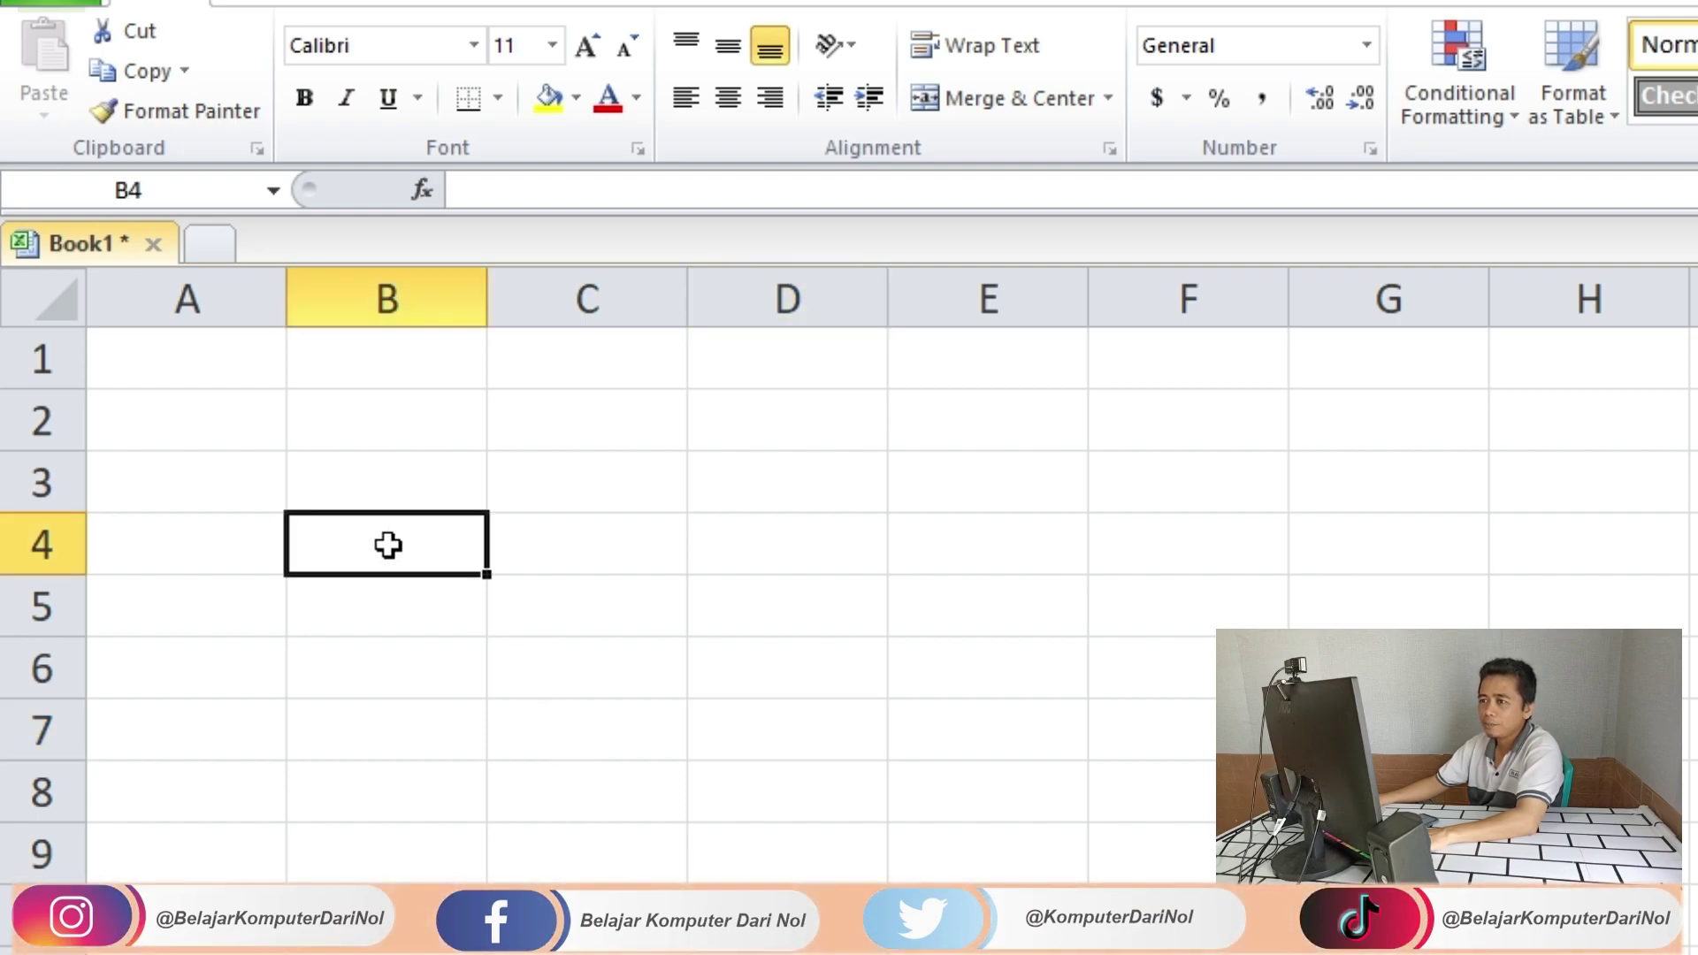
{"action": "left_click", "coordinate": [1610, 429]}
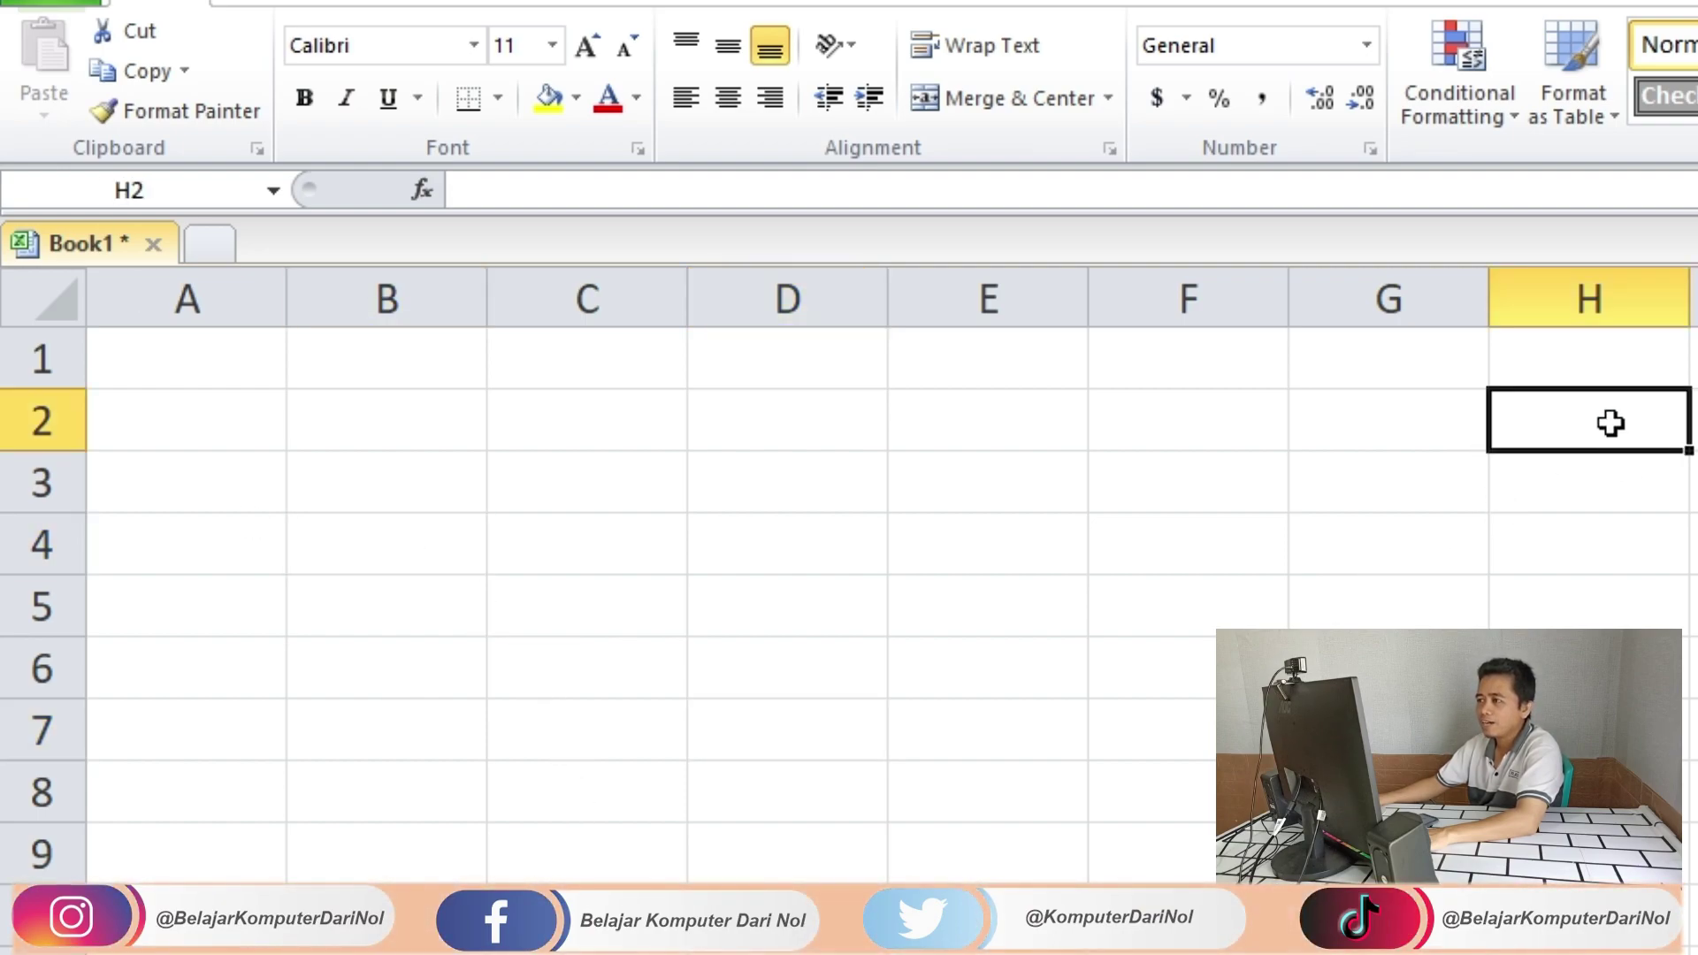
{"action": "left_click", "coordinate": [587, 545]}
{"action": "left_click", "coordinate": [980, 488]}
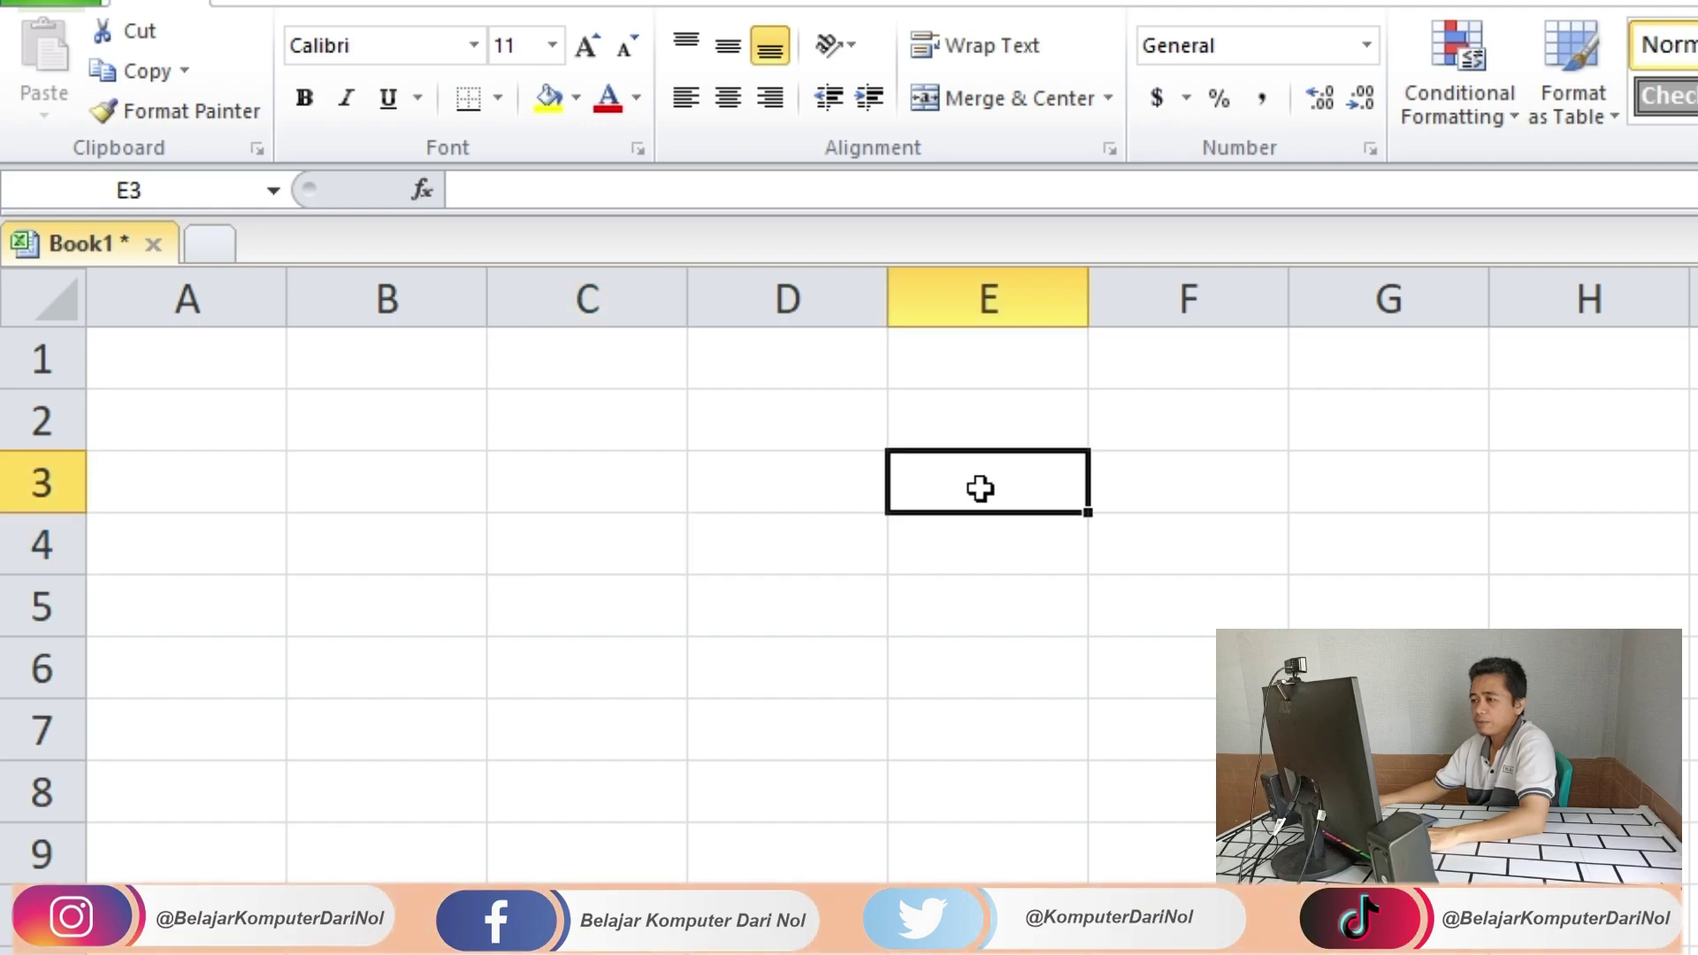
{"action": "left_click", "coordinate": [1209, 610]}
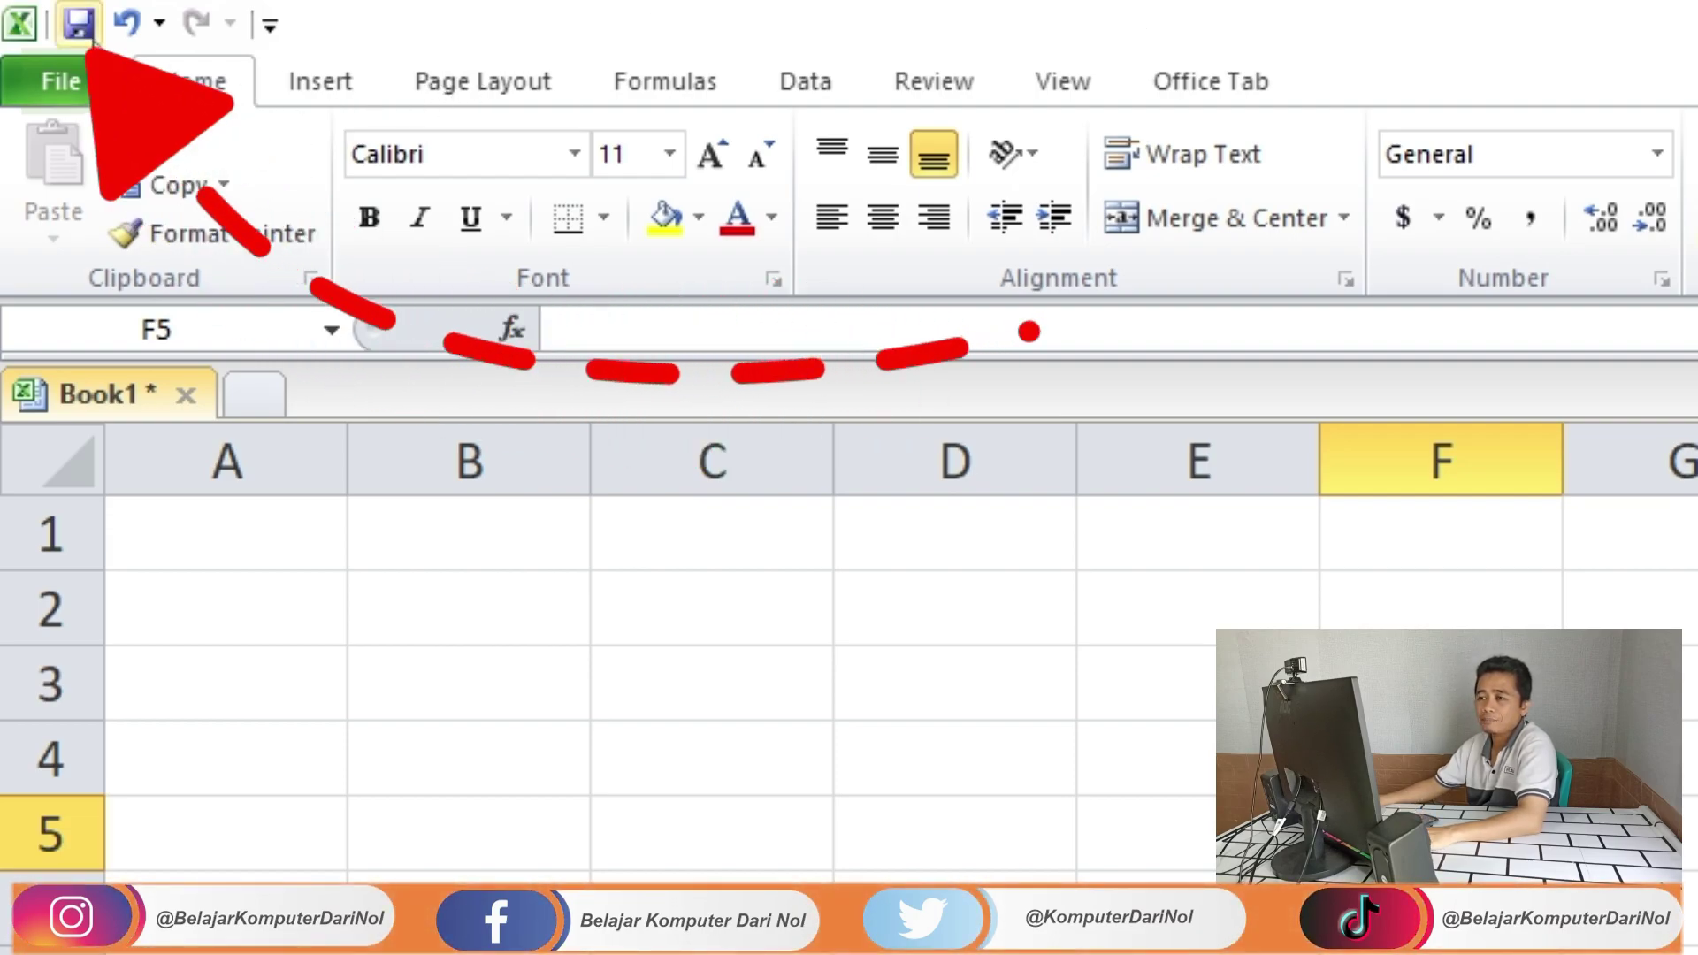
Step: Start saving Book1 from the Quick Access Toolbar and browse the Save As dialog to Local Disk (D:)
{"action": "left_click", "coordinate": [88, 34]}
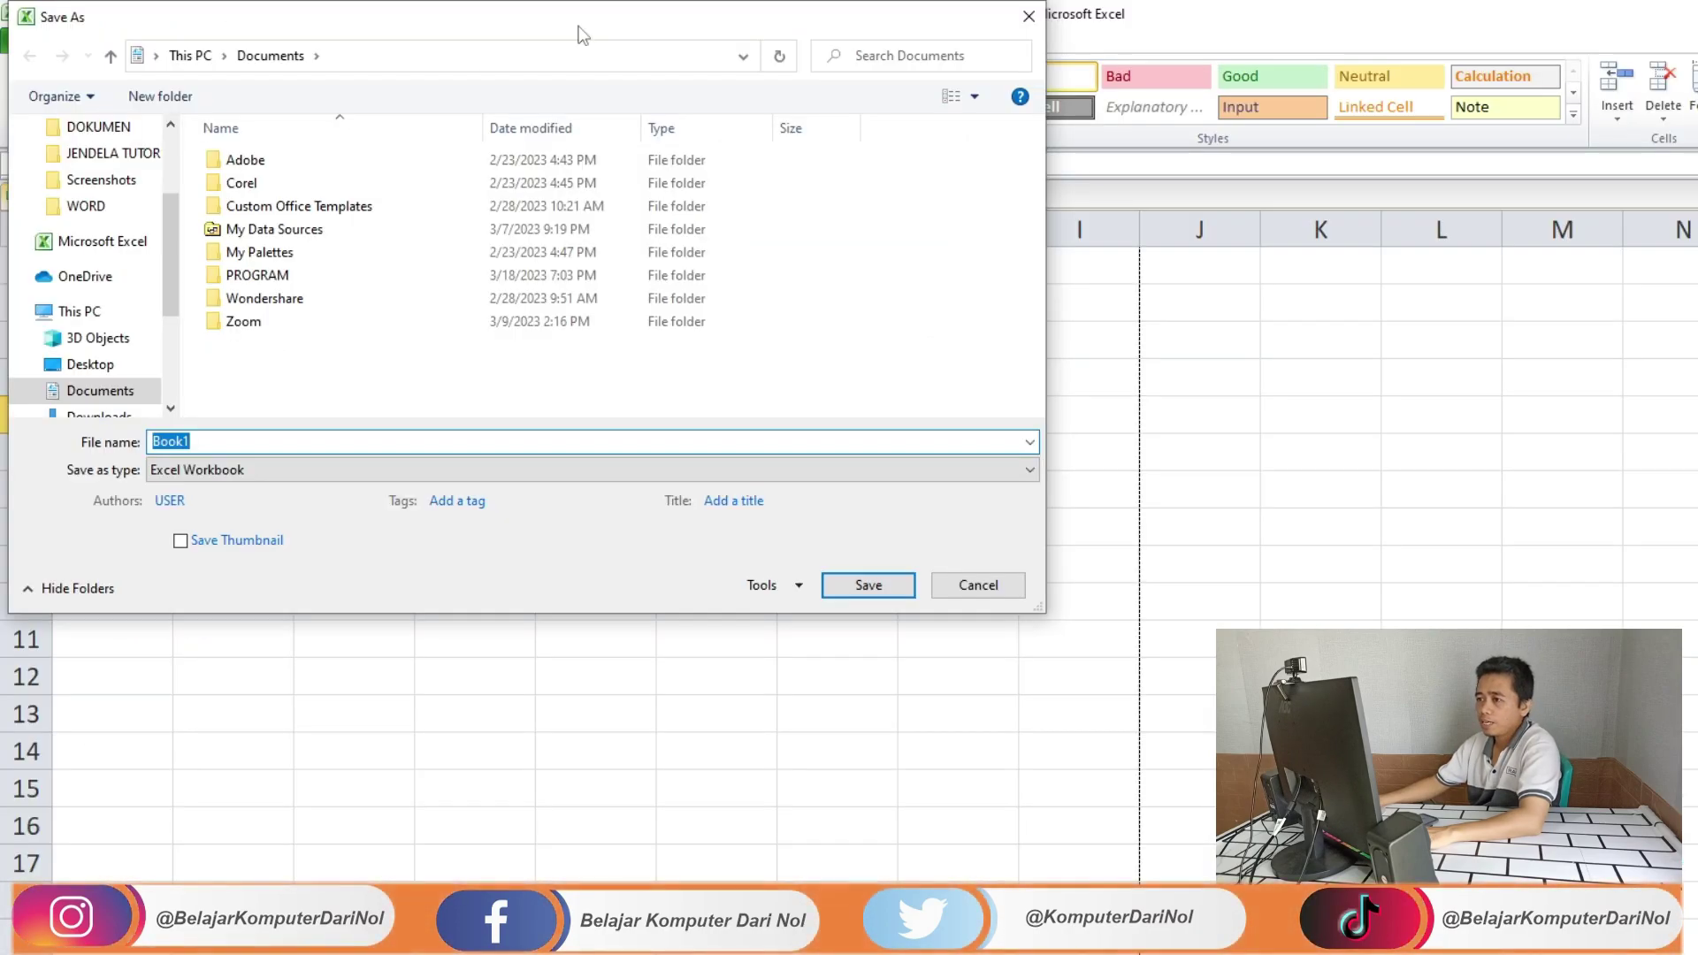
{"action": "left_click_drag", "start_coordinate": [686, 83], "coordinate": [920, 149]}
{"action": "scroll", "coordinate": [509, 382], "scroll_direction": "down", "scroll_amount": 2}
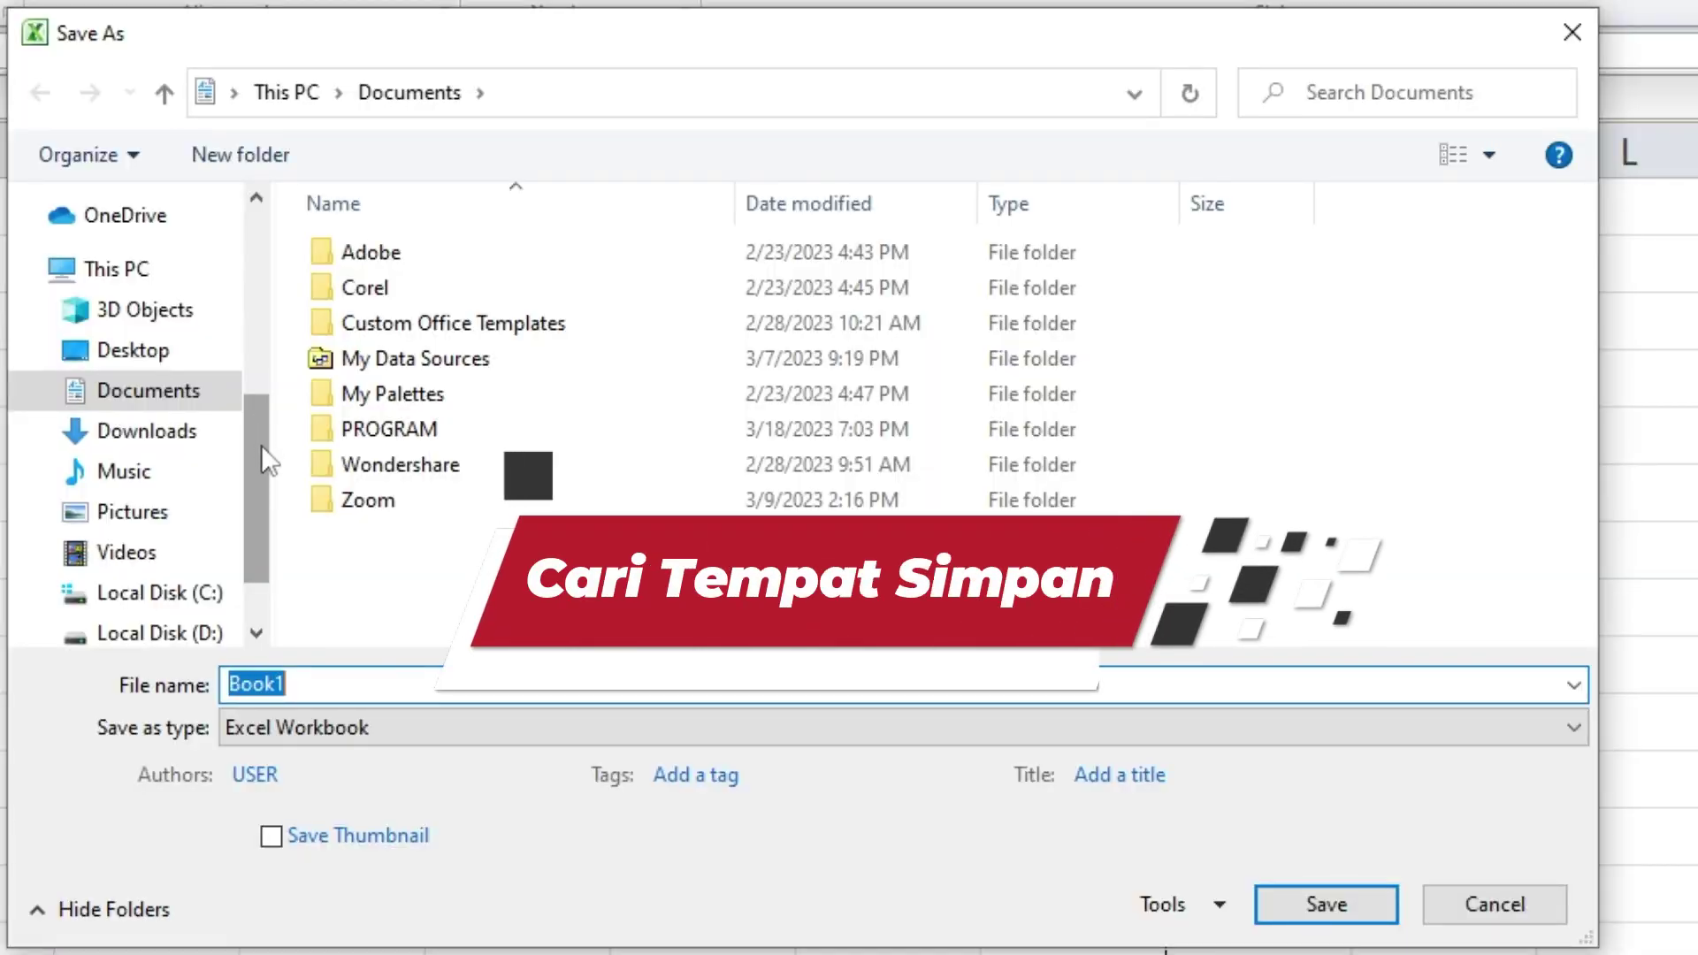
{"action": "scroll", "coordinate": [262, 444], "scroll_direction": "down", "scroll_amount": 2}
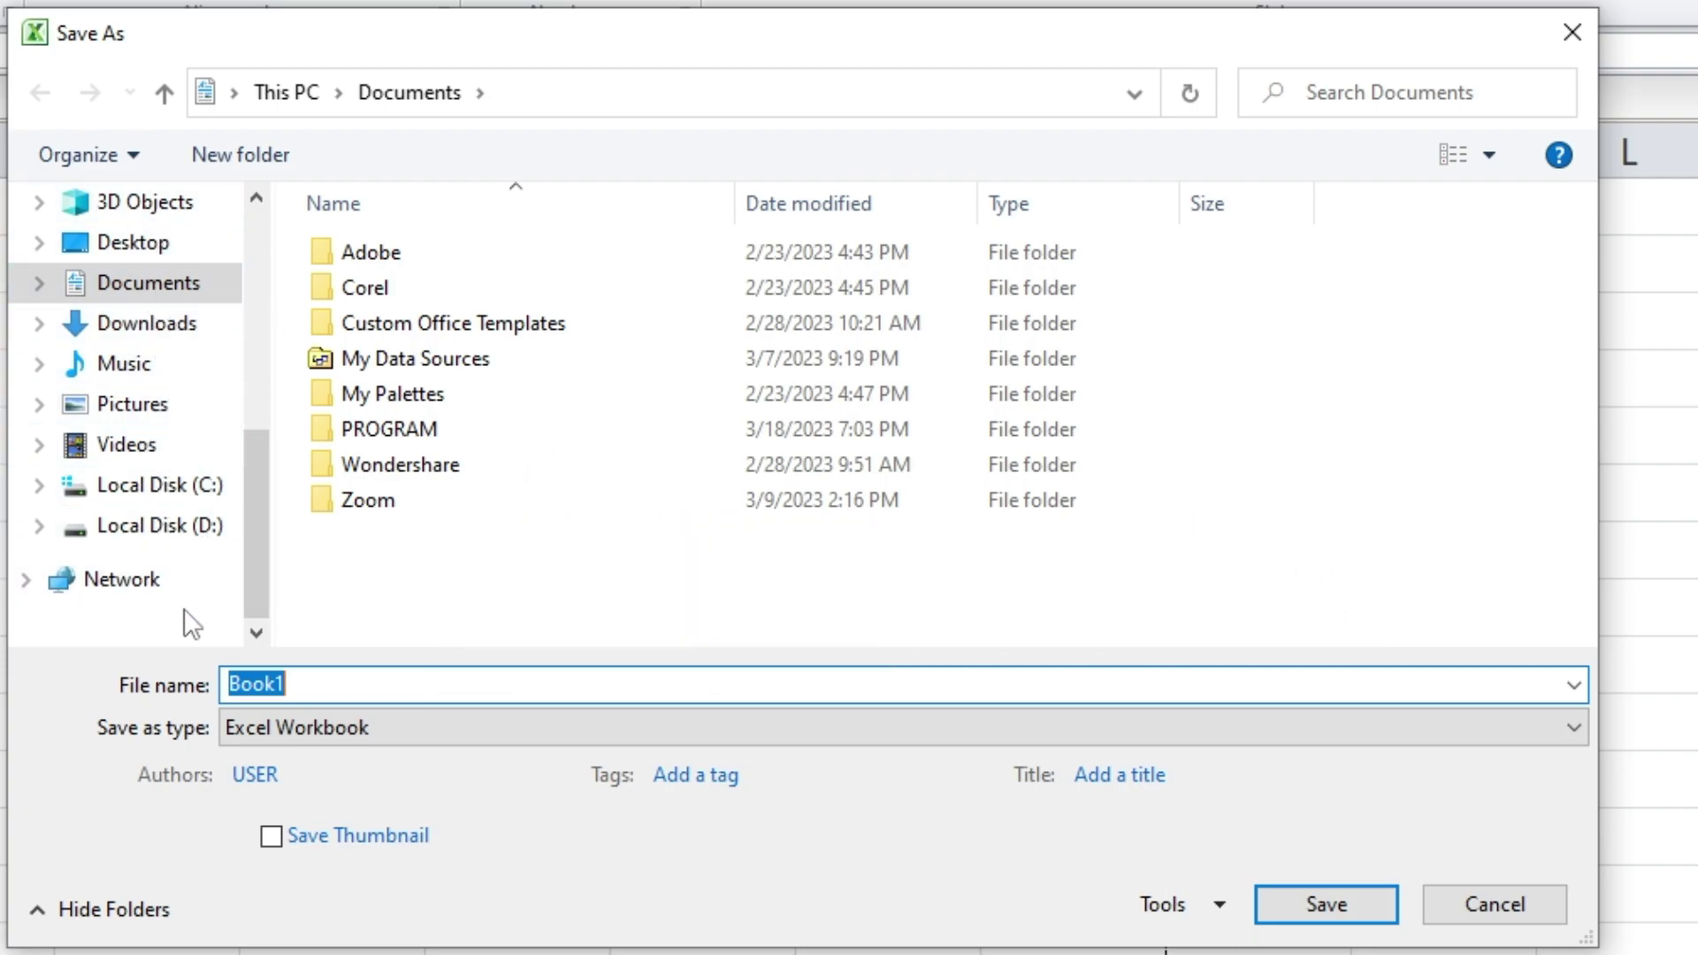
{"action": "left_click", "coordinate": [167, 535]}
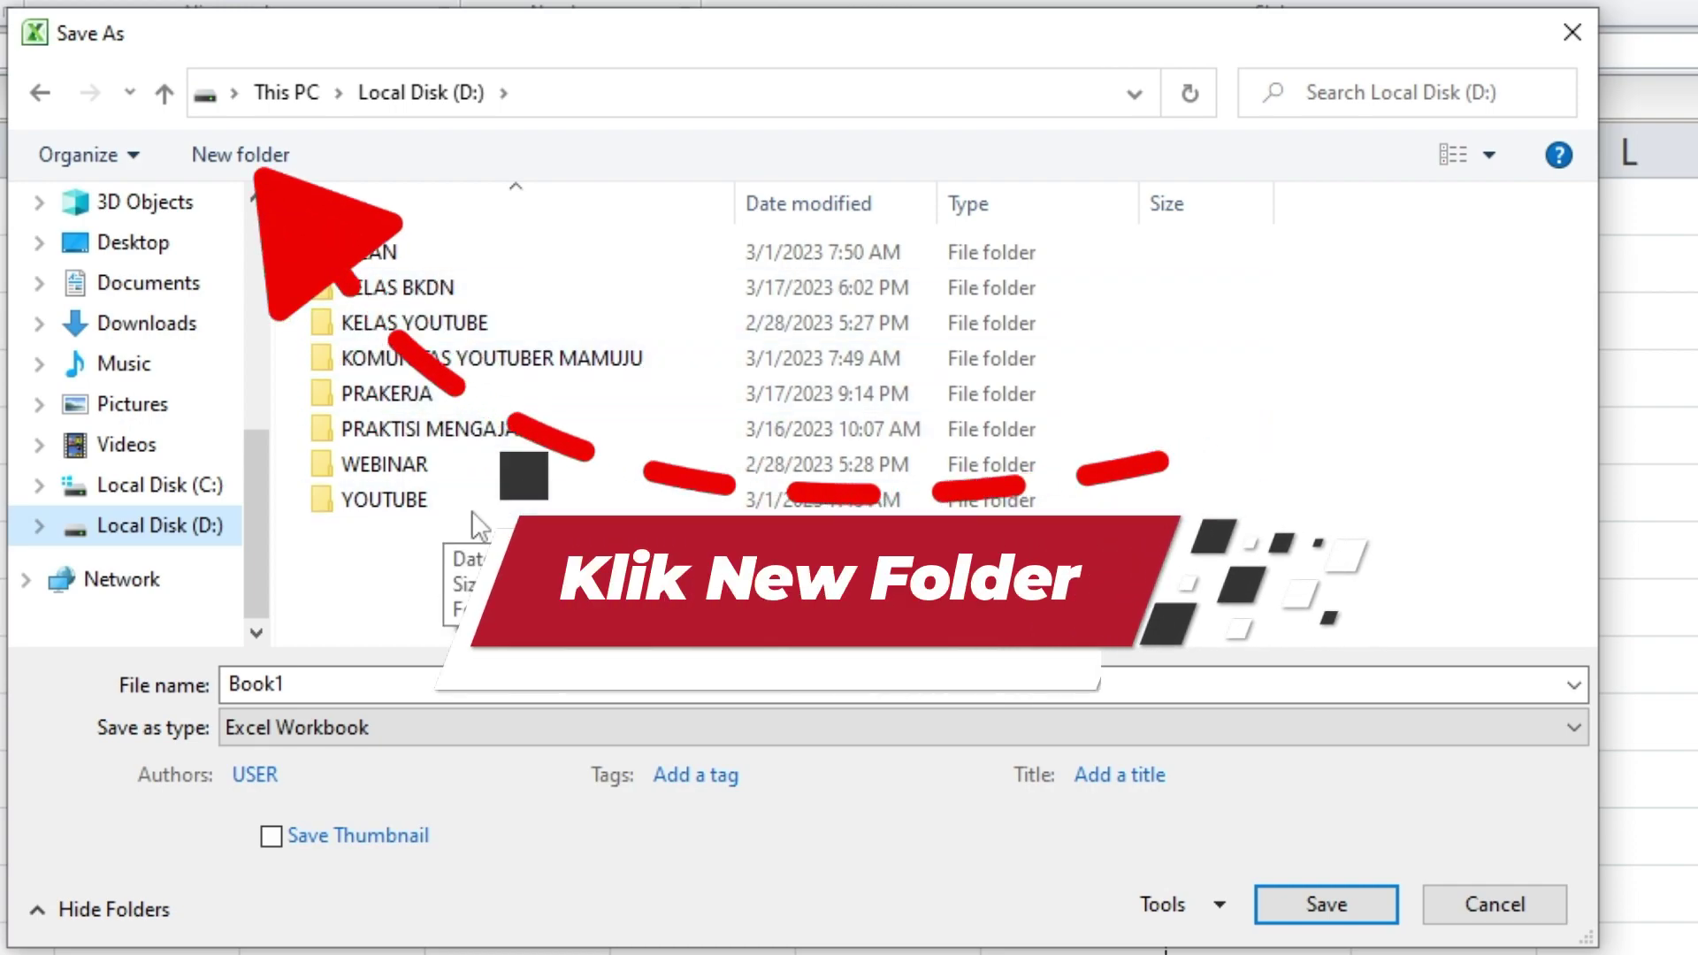
Step: Create a new folder named 'EXCEL 2010' on drive D
{"action": "left_click", "coordinate": [252, 163]}
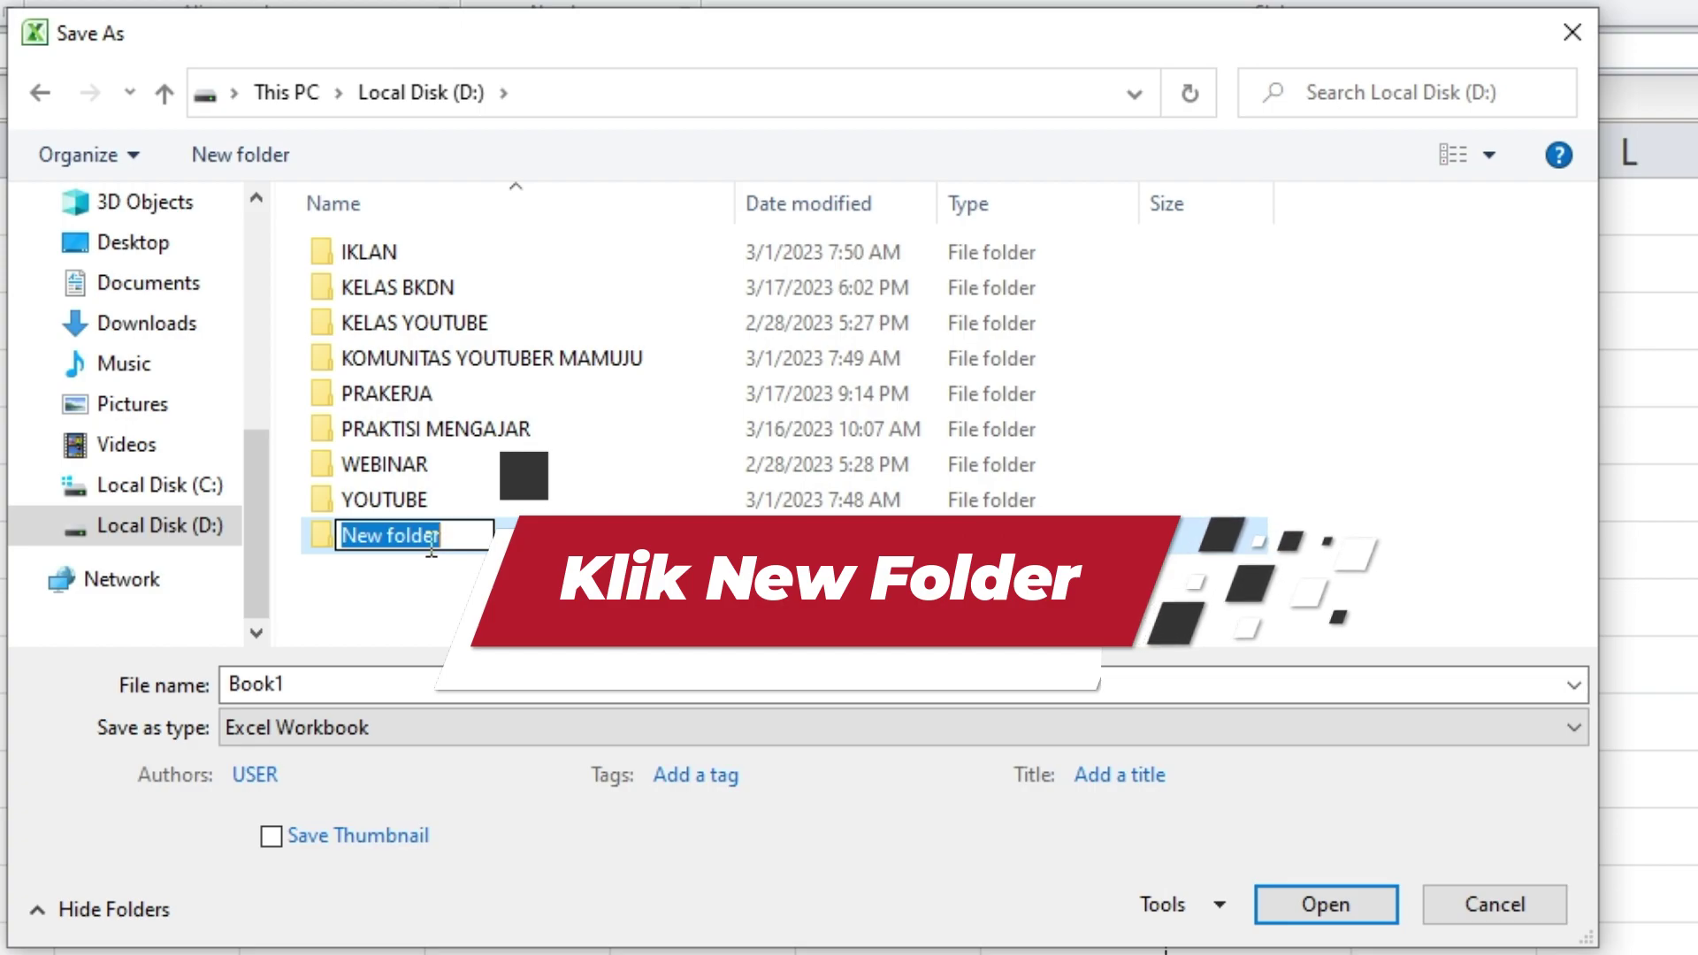
{"action": "type", "text": "EX"}
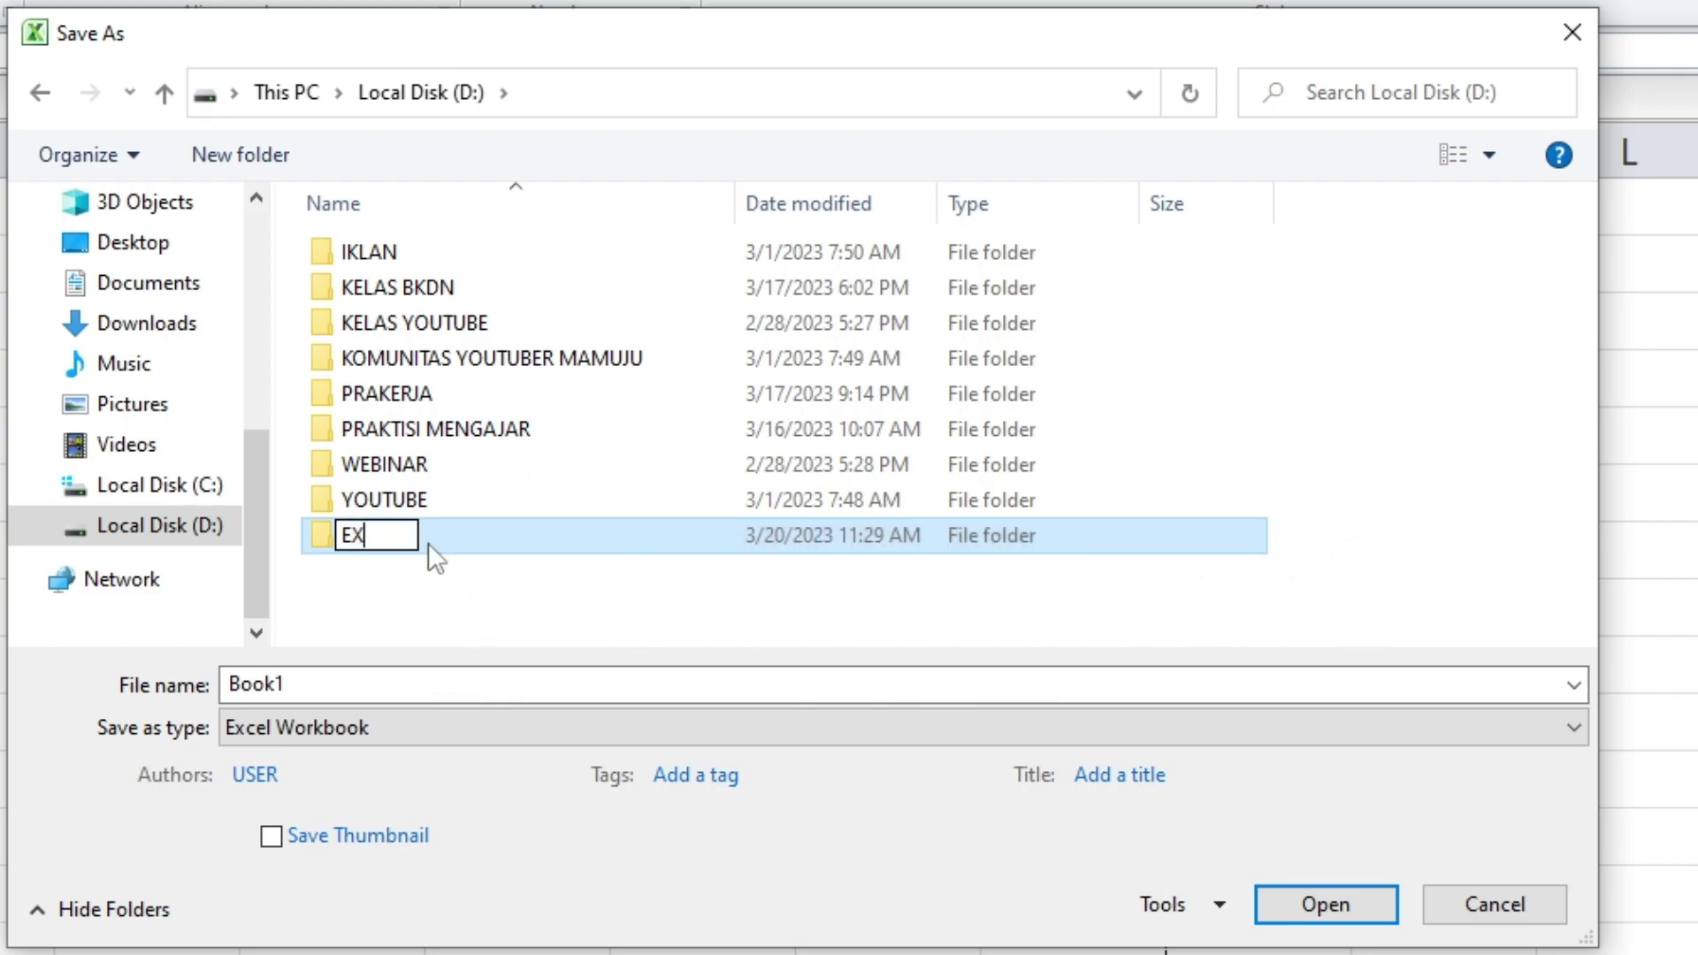
{"action": "type", "text": "CEL 2010"}
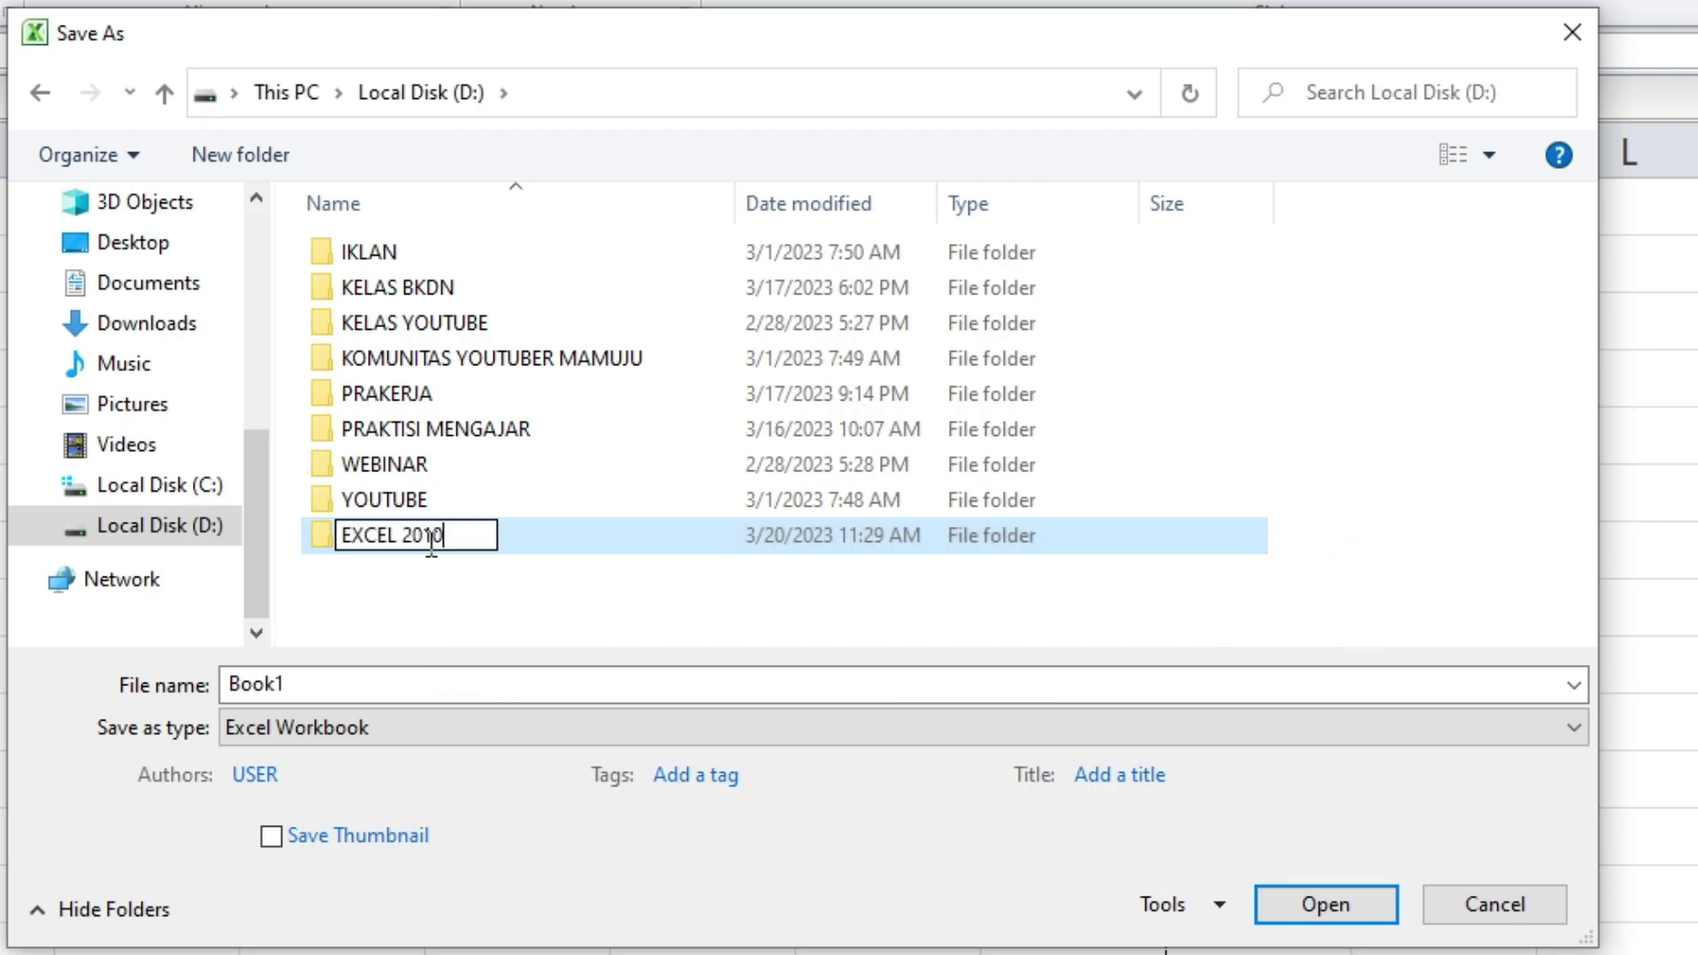
{"action": "key", "text": "Return"}
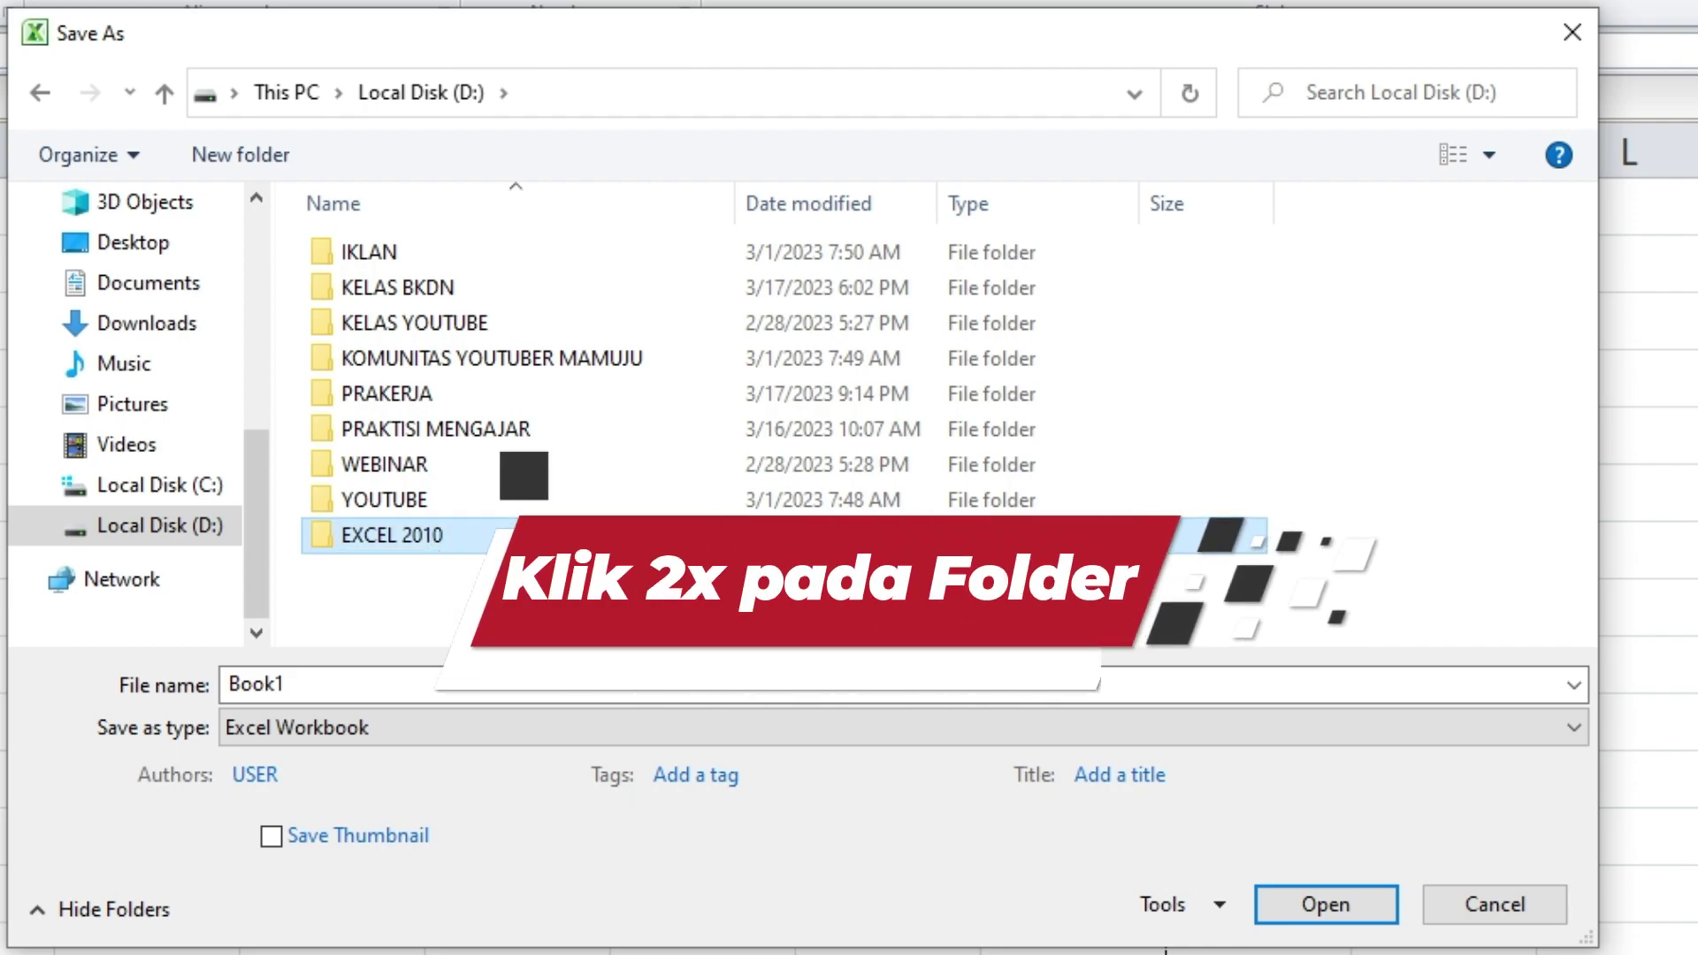
Step: Open the EXCEL 2010 folder and replace the file name with 'Latihan 1'
{"action": "double_click", "coordinate": [421, 540]}
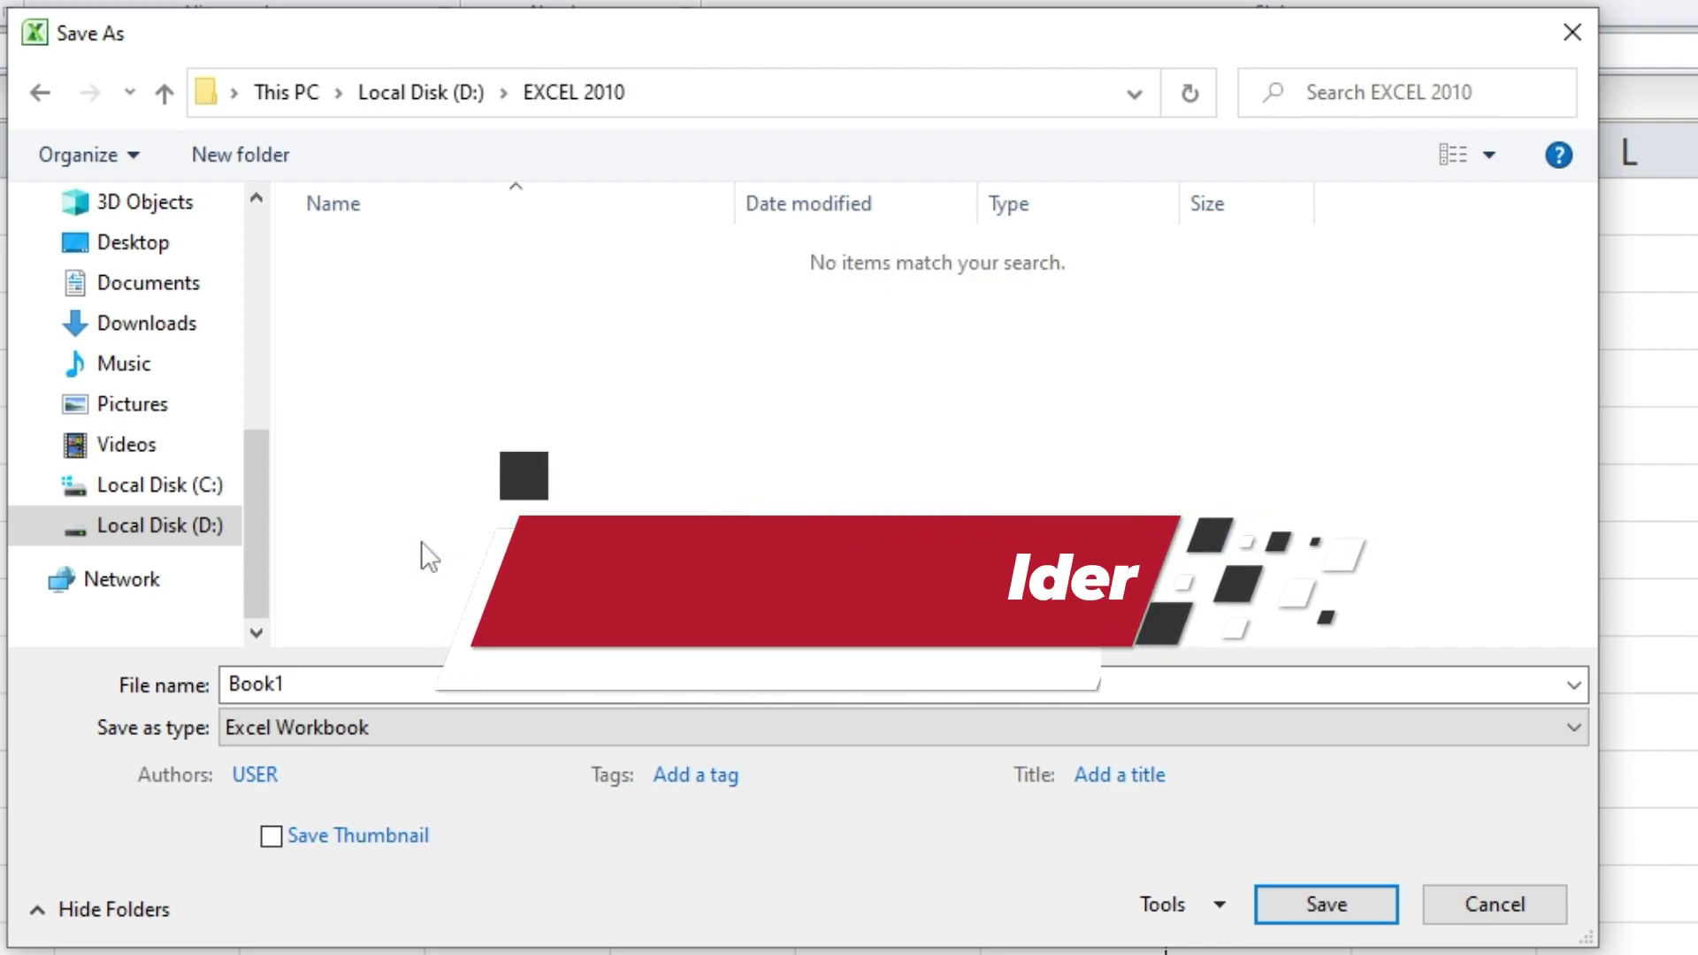
{"action": "double_click", "coordinate": [305, 685]}
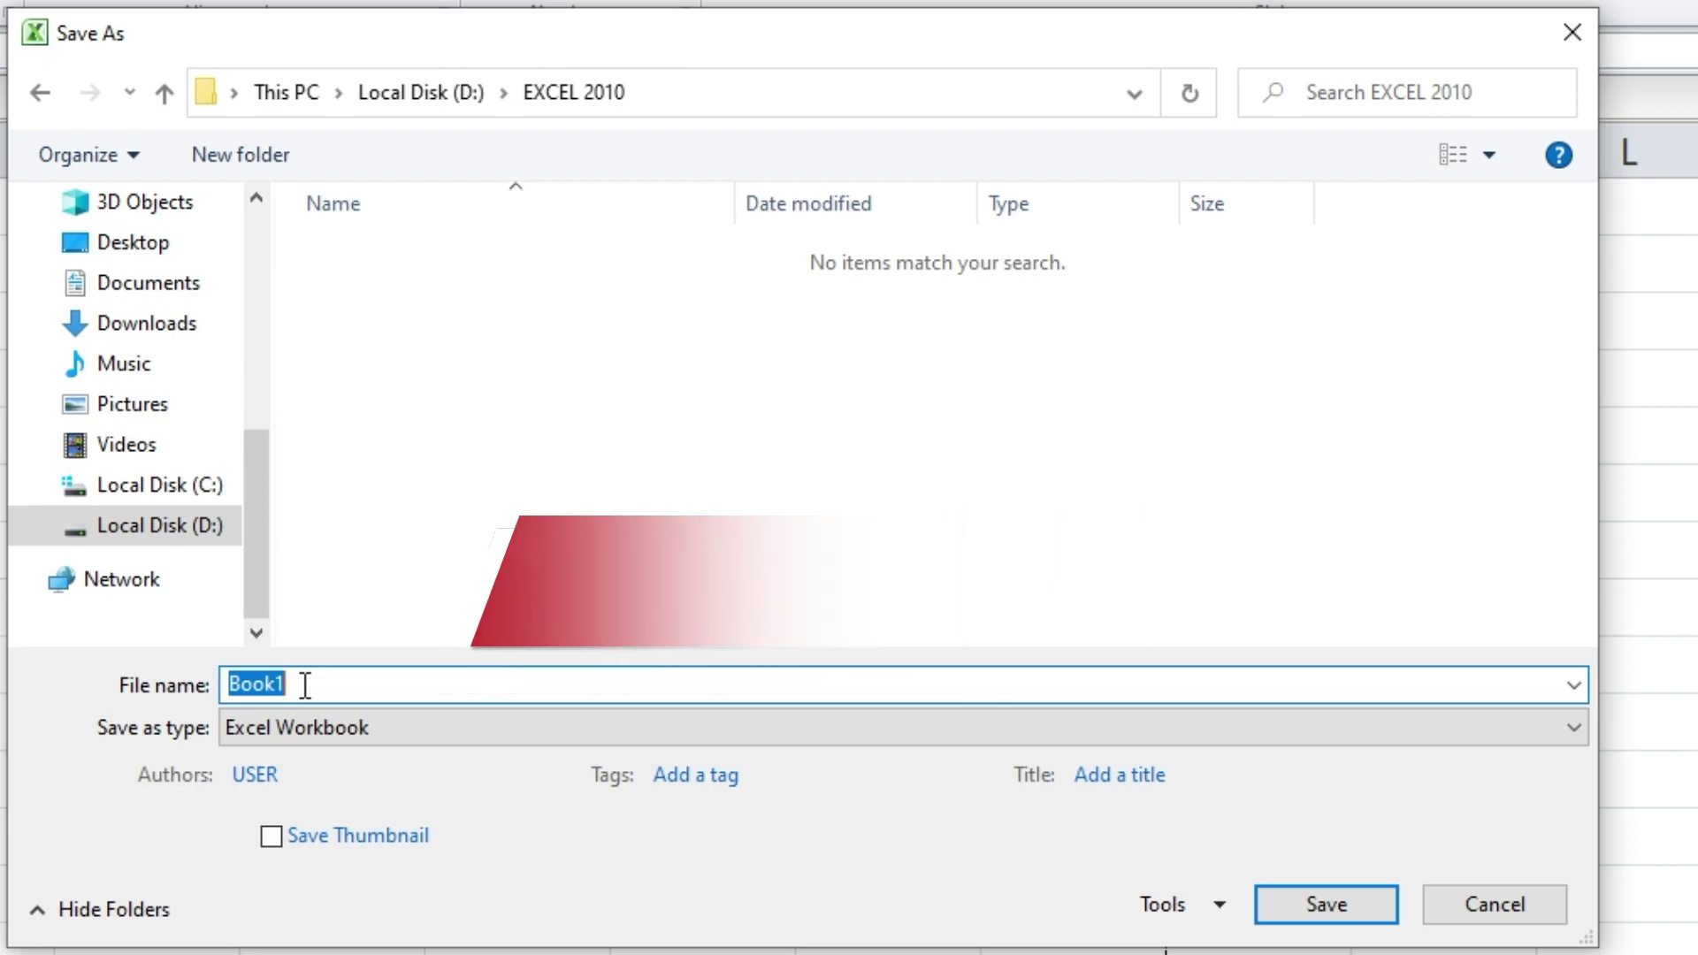
{"action": "type", "text": "Latihan 1"}
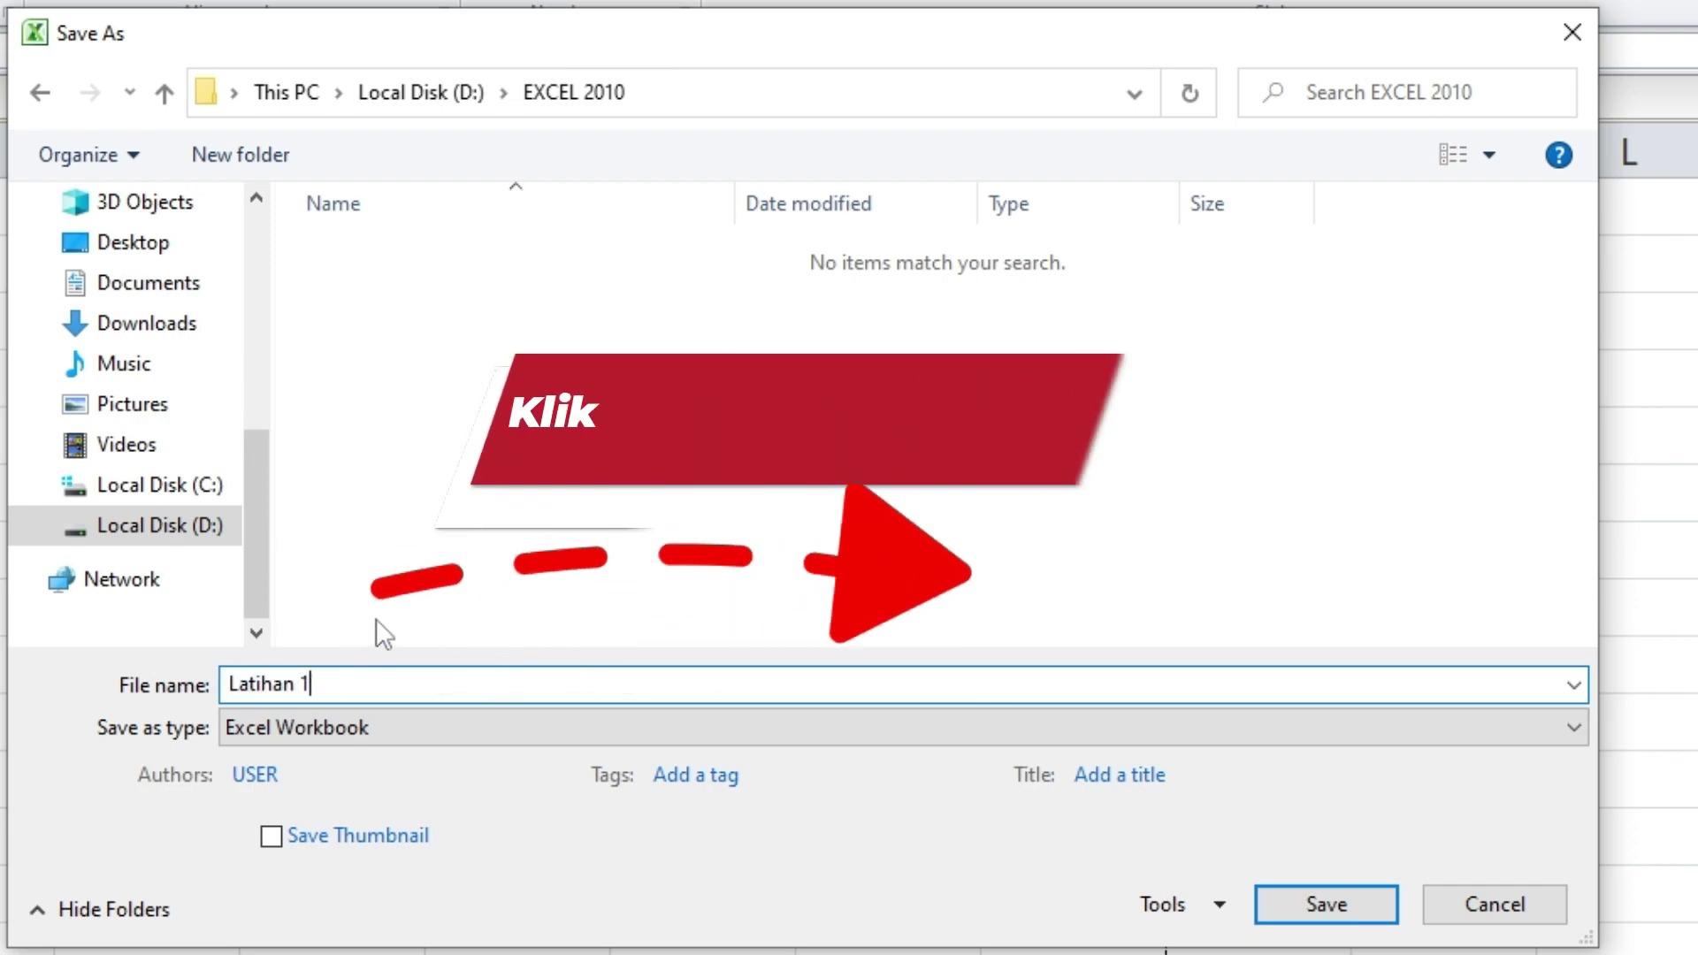
Step: Save the workbook as Latihan 1 and check its D:\EXCEL 2010 path under File > Info
{"action": "left_click", "coordinate": [1352, 906]}
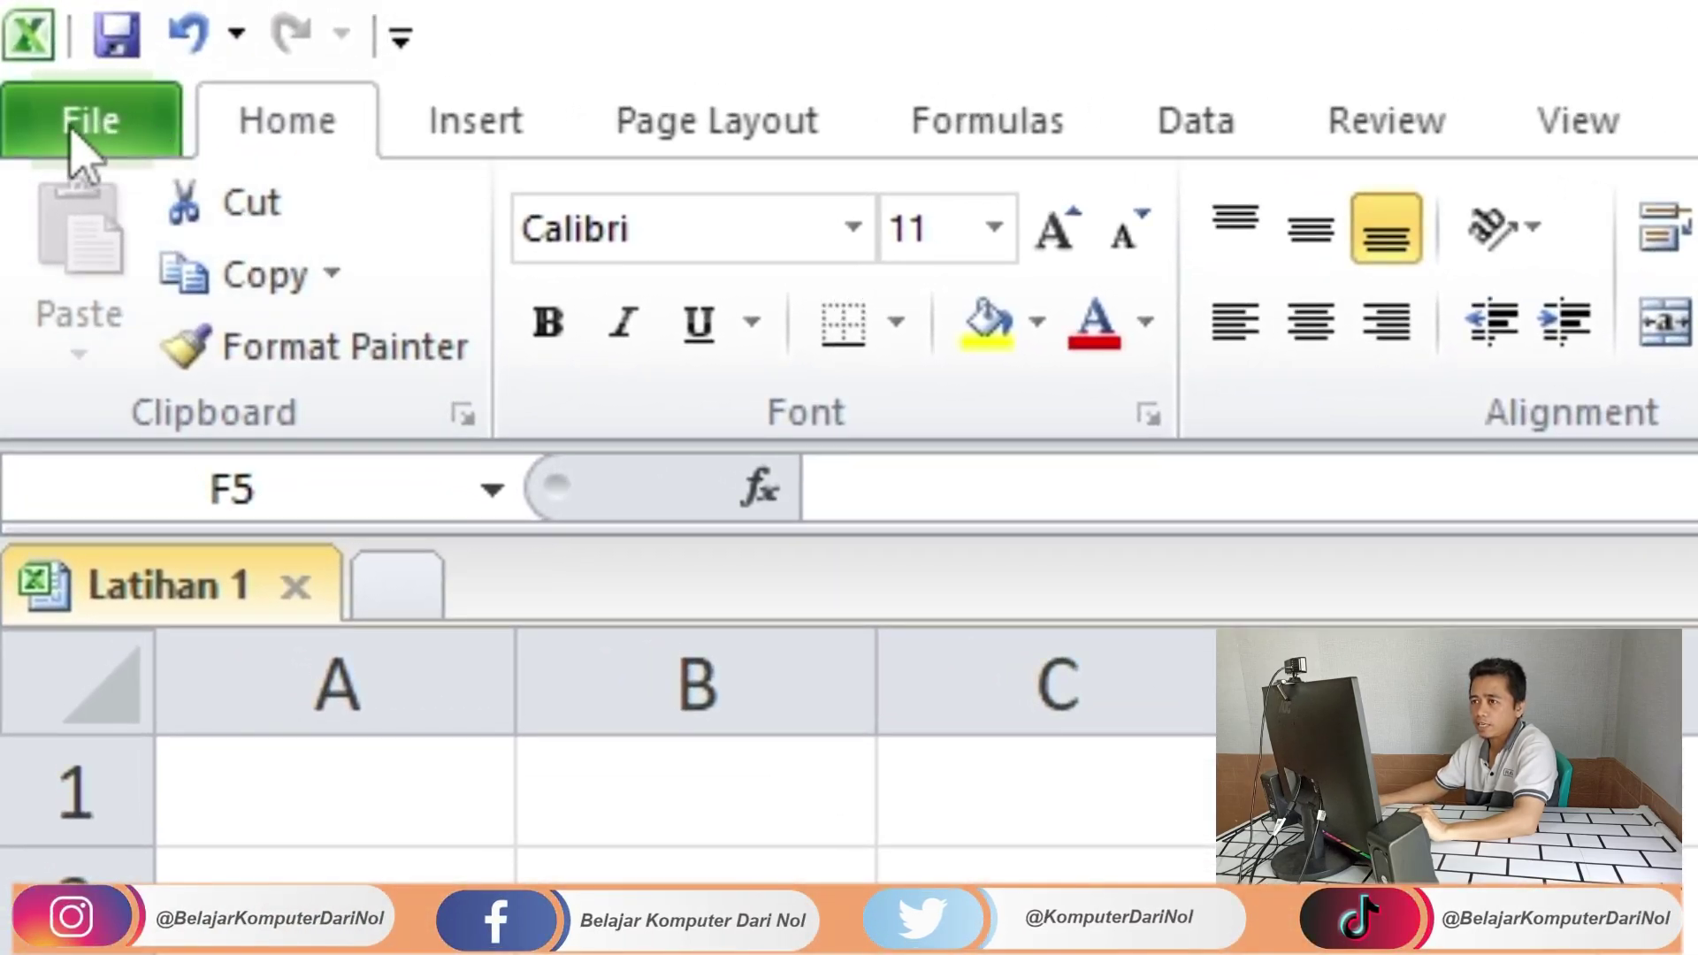
{"action": "left_click", "coordinate": [71, 131]}
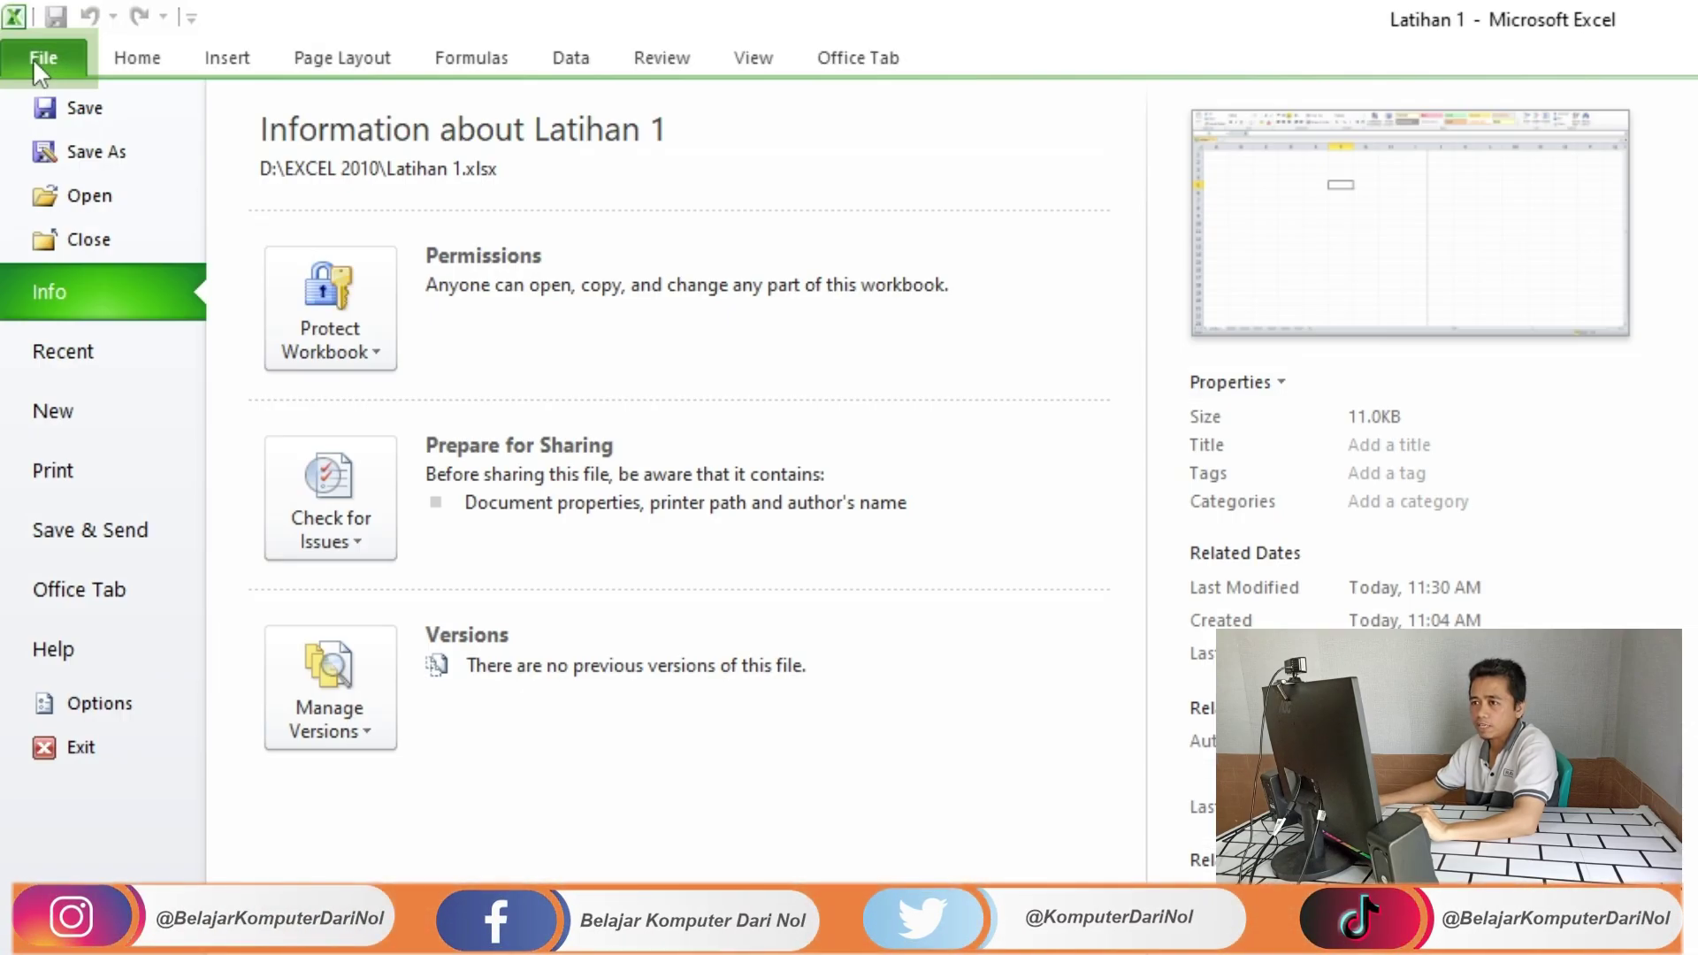
{"action": "left_click", "coordinate": [88, 111]}
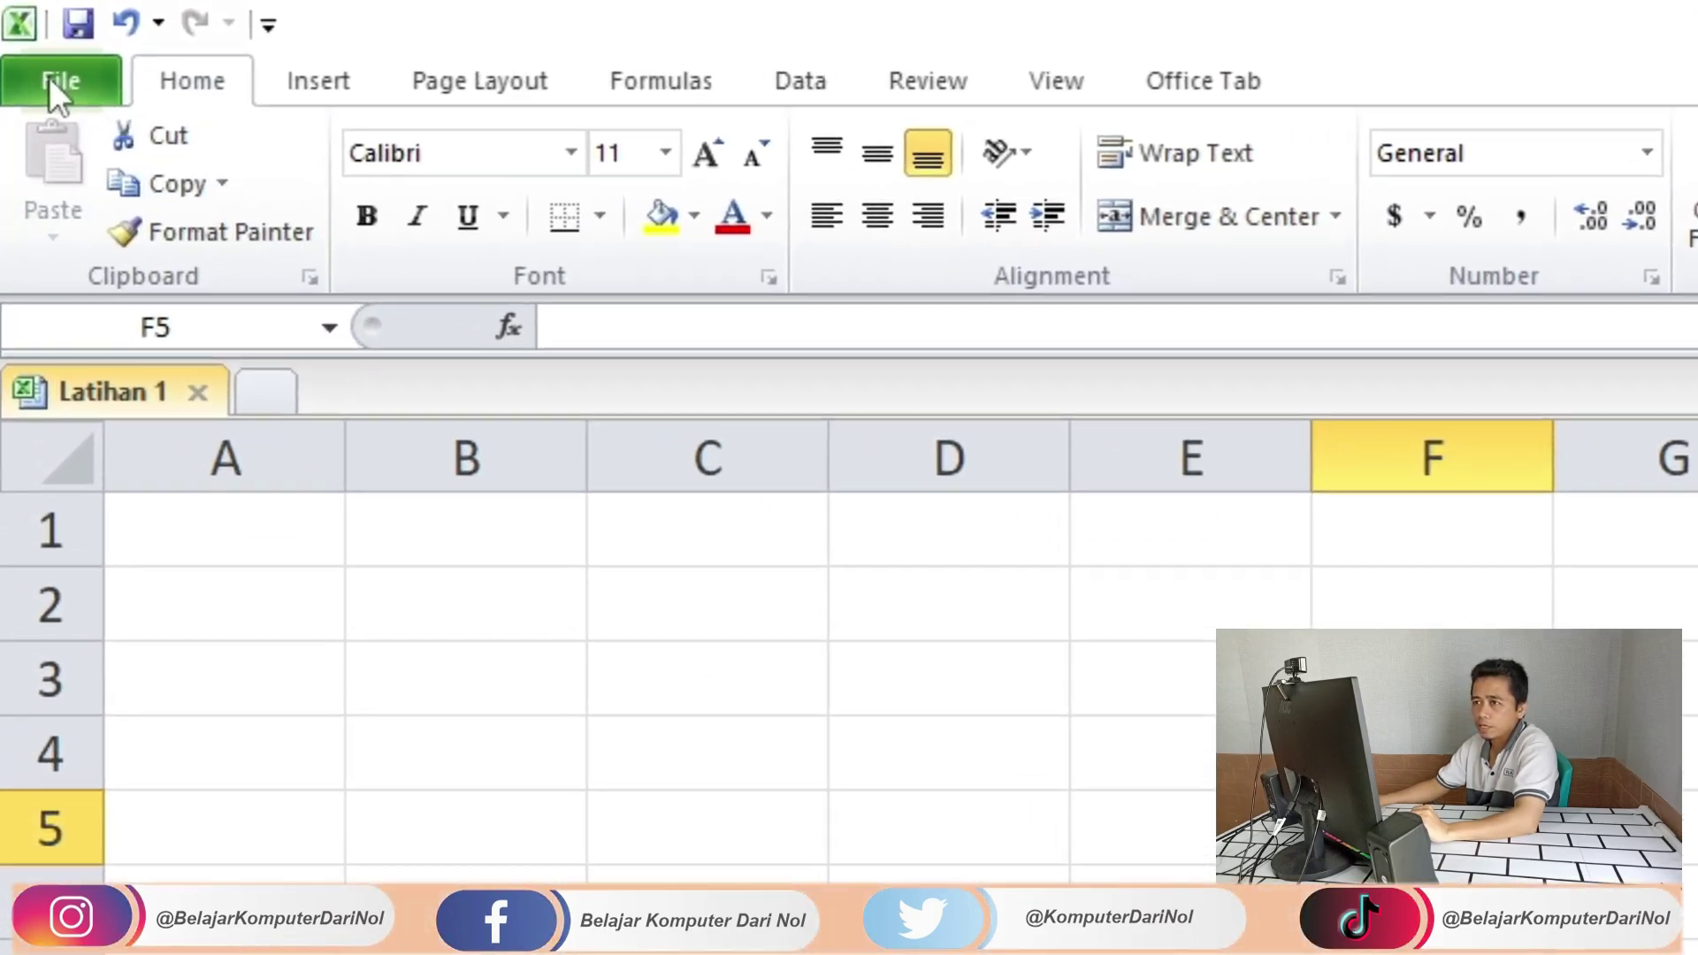
{"action": "left_click", "coordinate": [71, 61]}
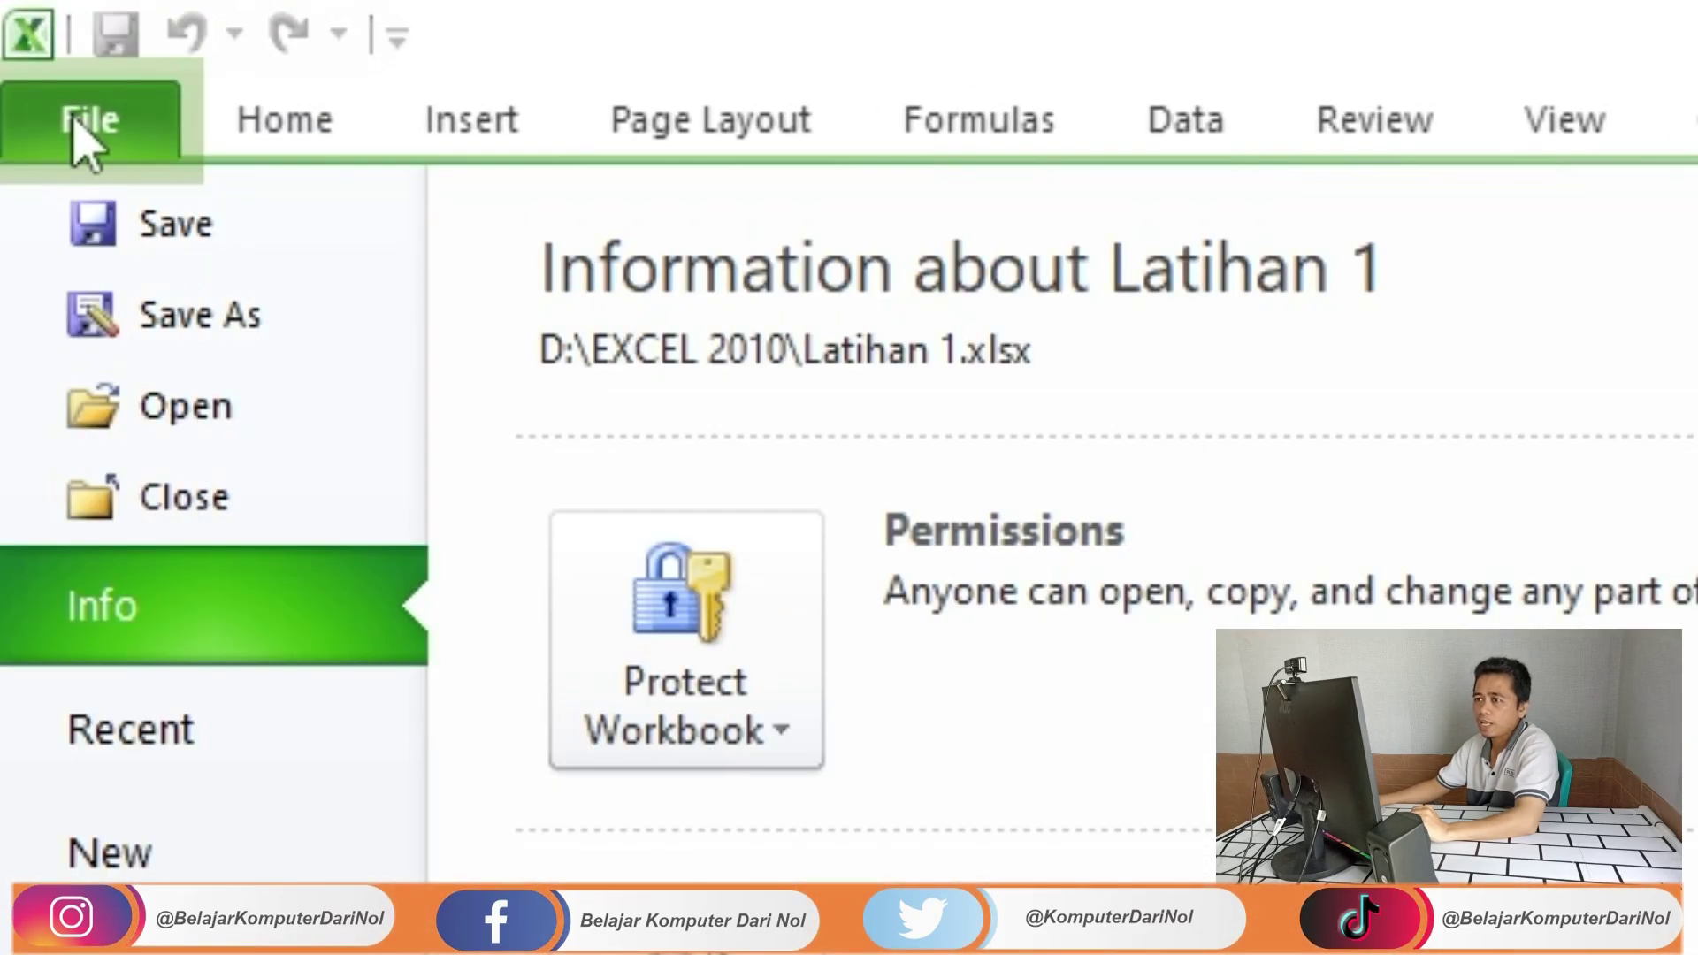
{"action": "left_click", "coordinate": [224, 329]}
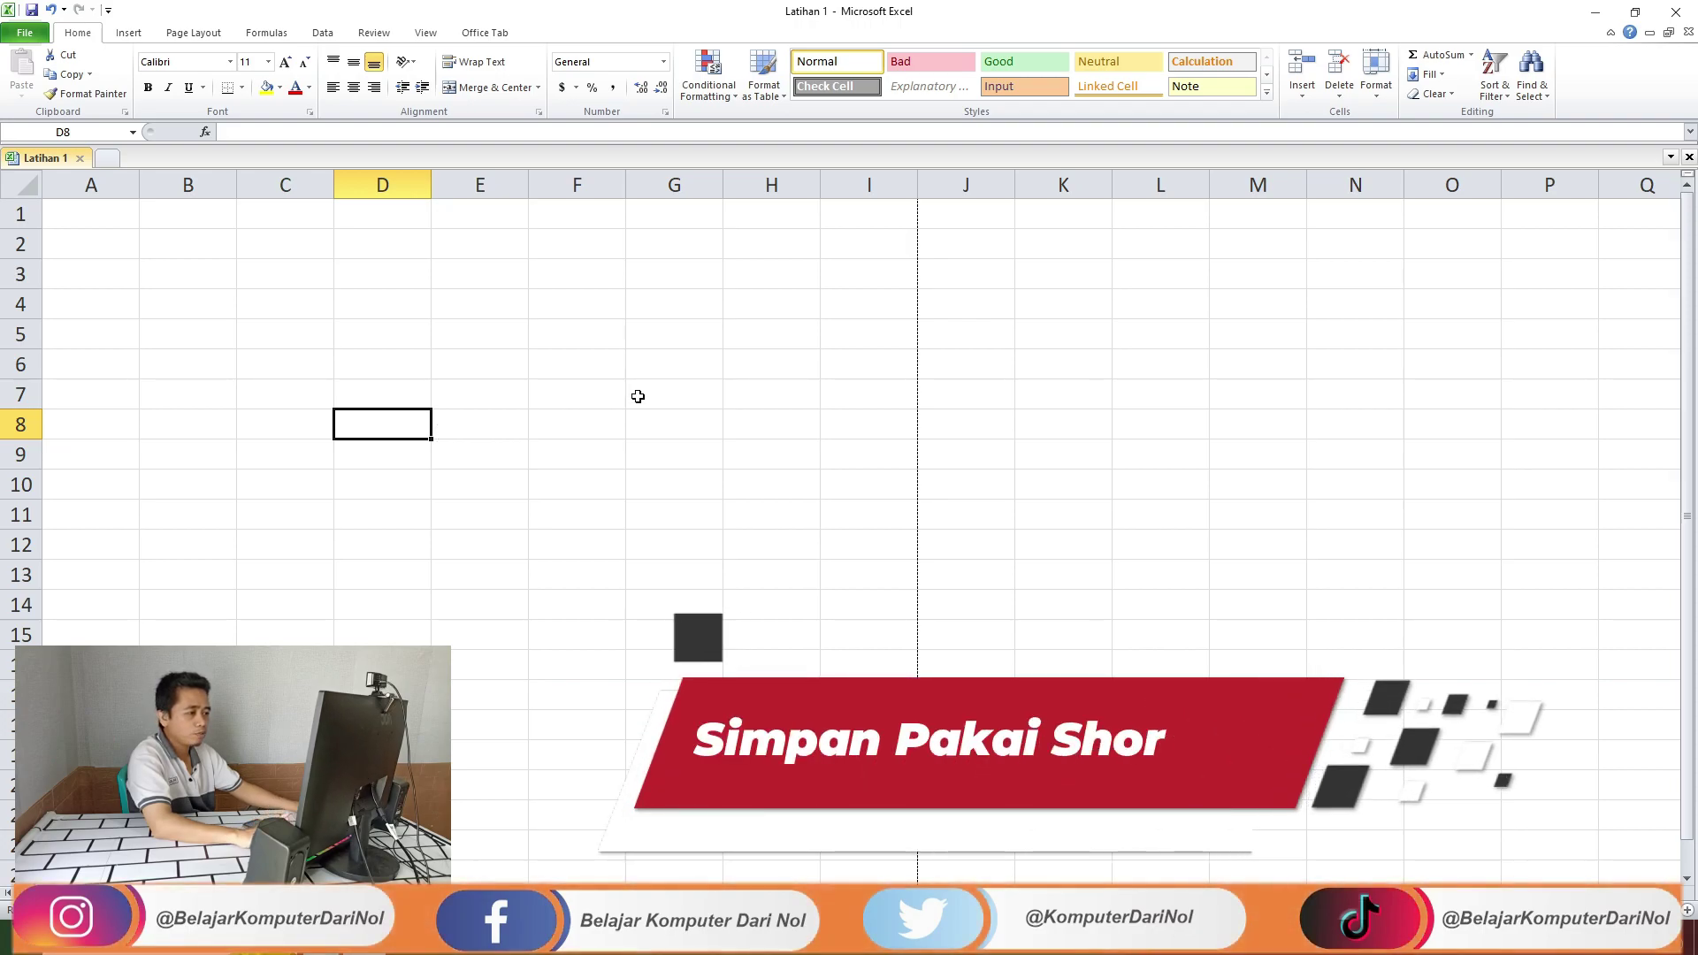
Step: Select cells G7 and C5, then reopen Save As with F12 in the D:\EXCEL 2010 folder
{"action": "left_click", "coordinate": [638, 396]}
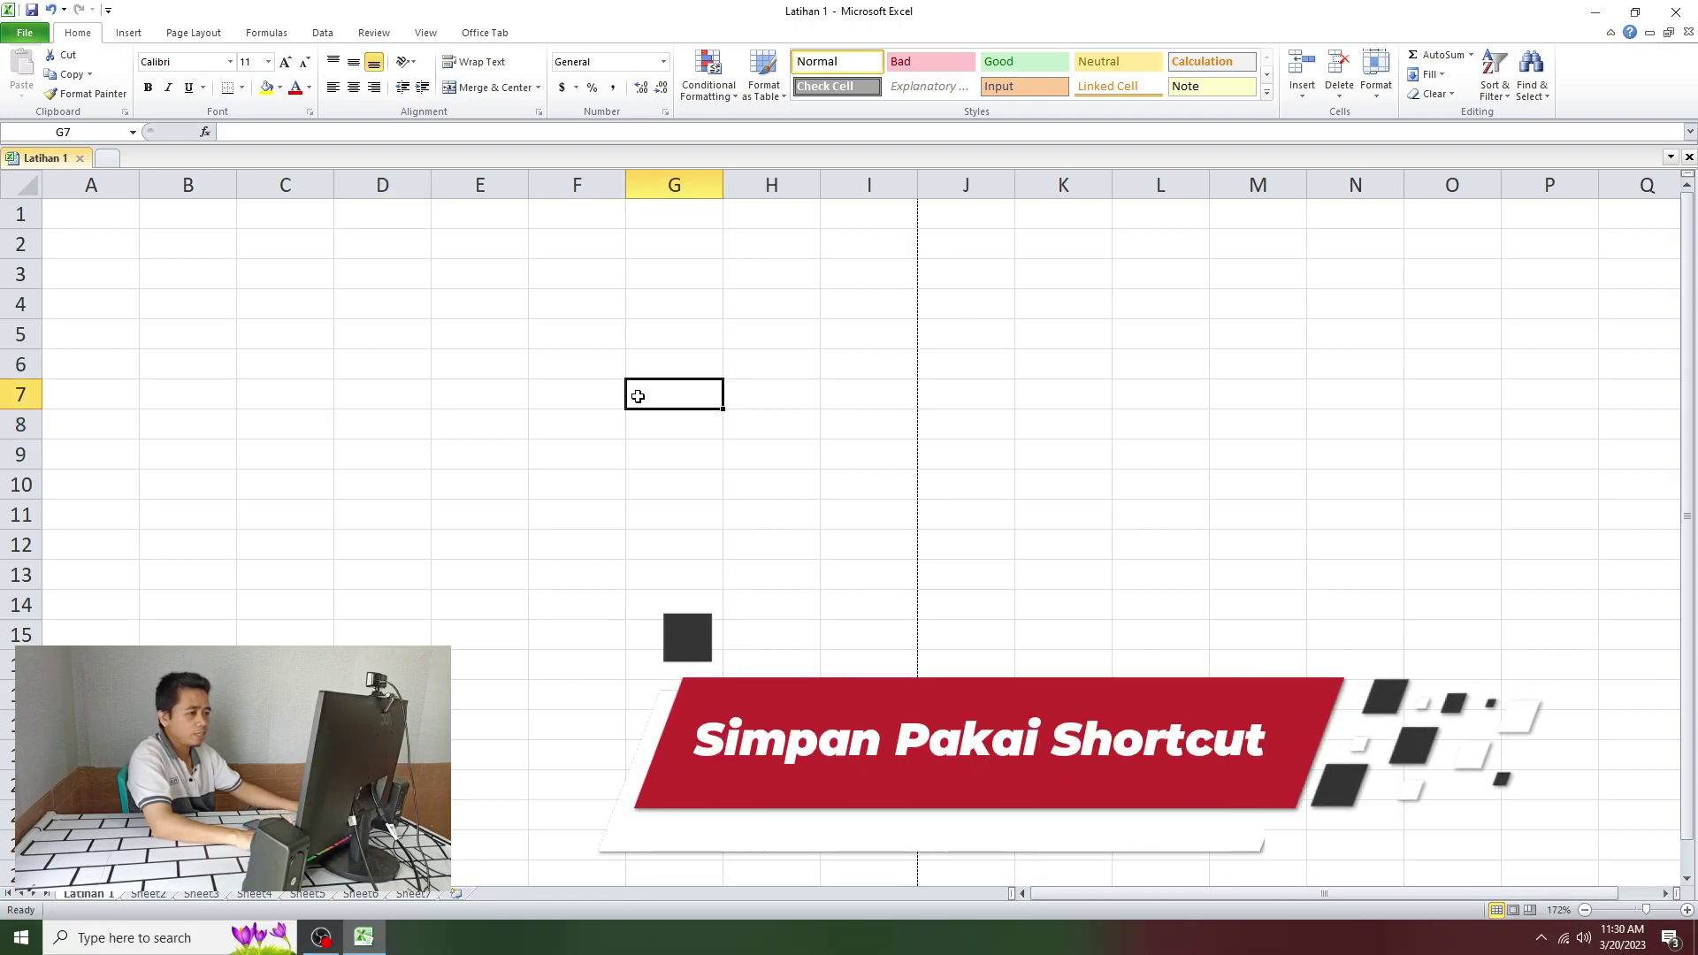
{"action": "left_click", "coordinate": [327, 336]}
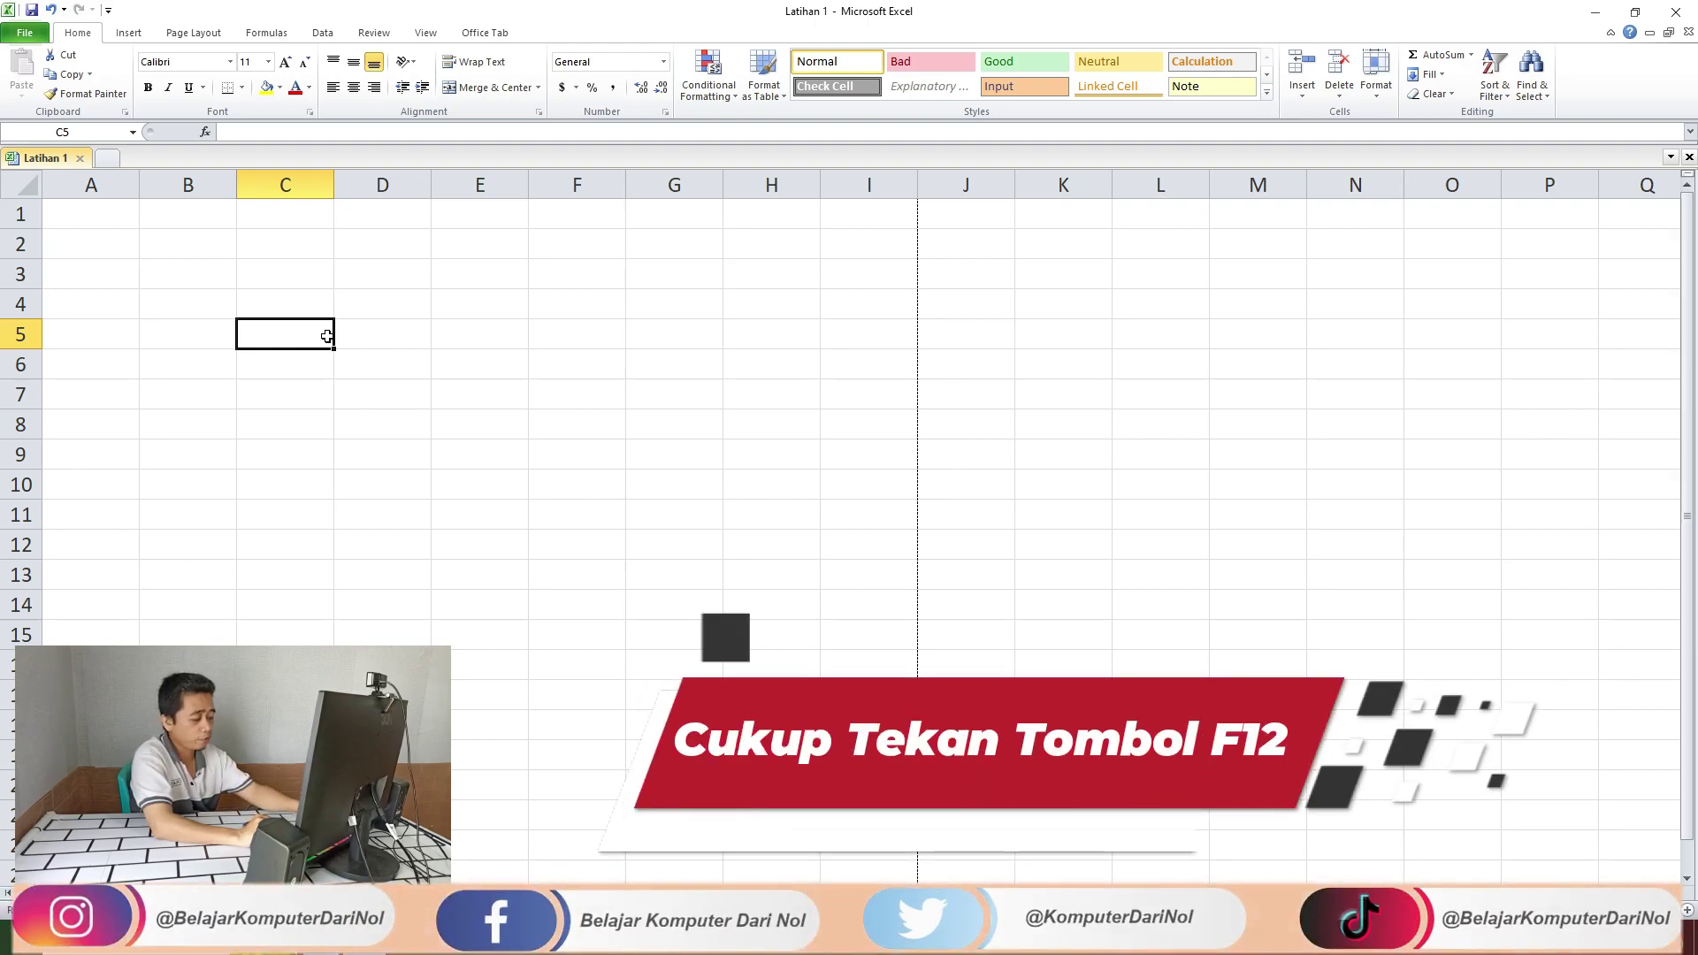
{"action": "key", "text": "F12"}
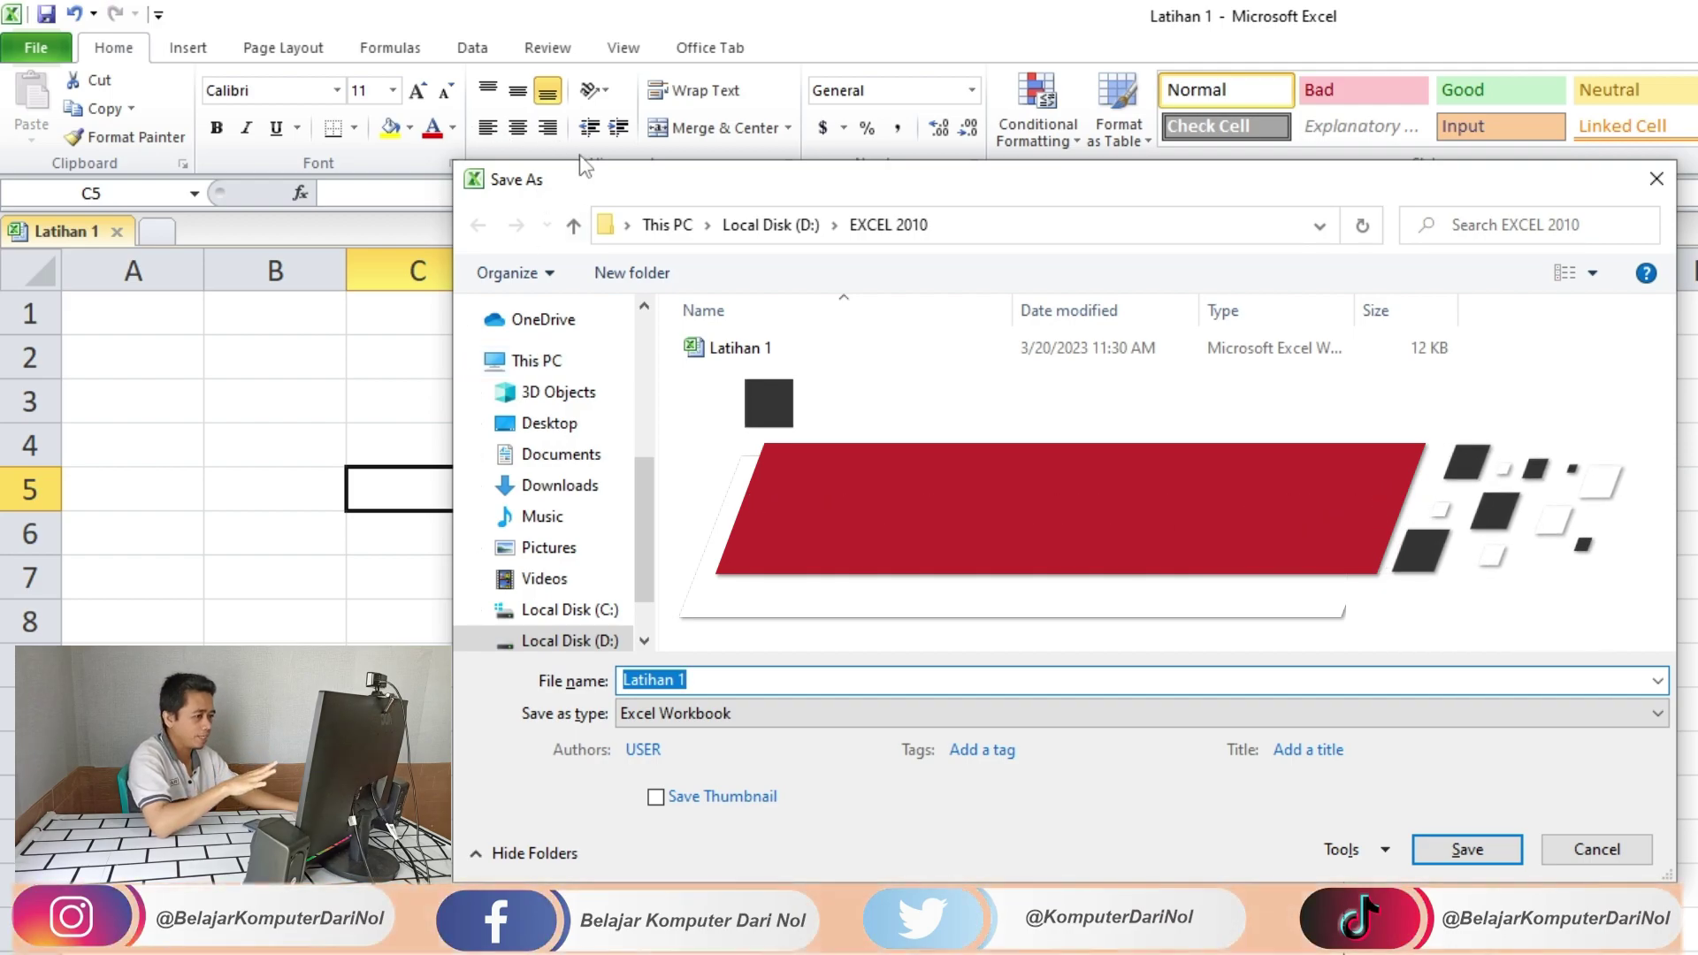
{"action": "left_click", "coordinate": [694, 688]}
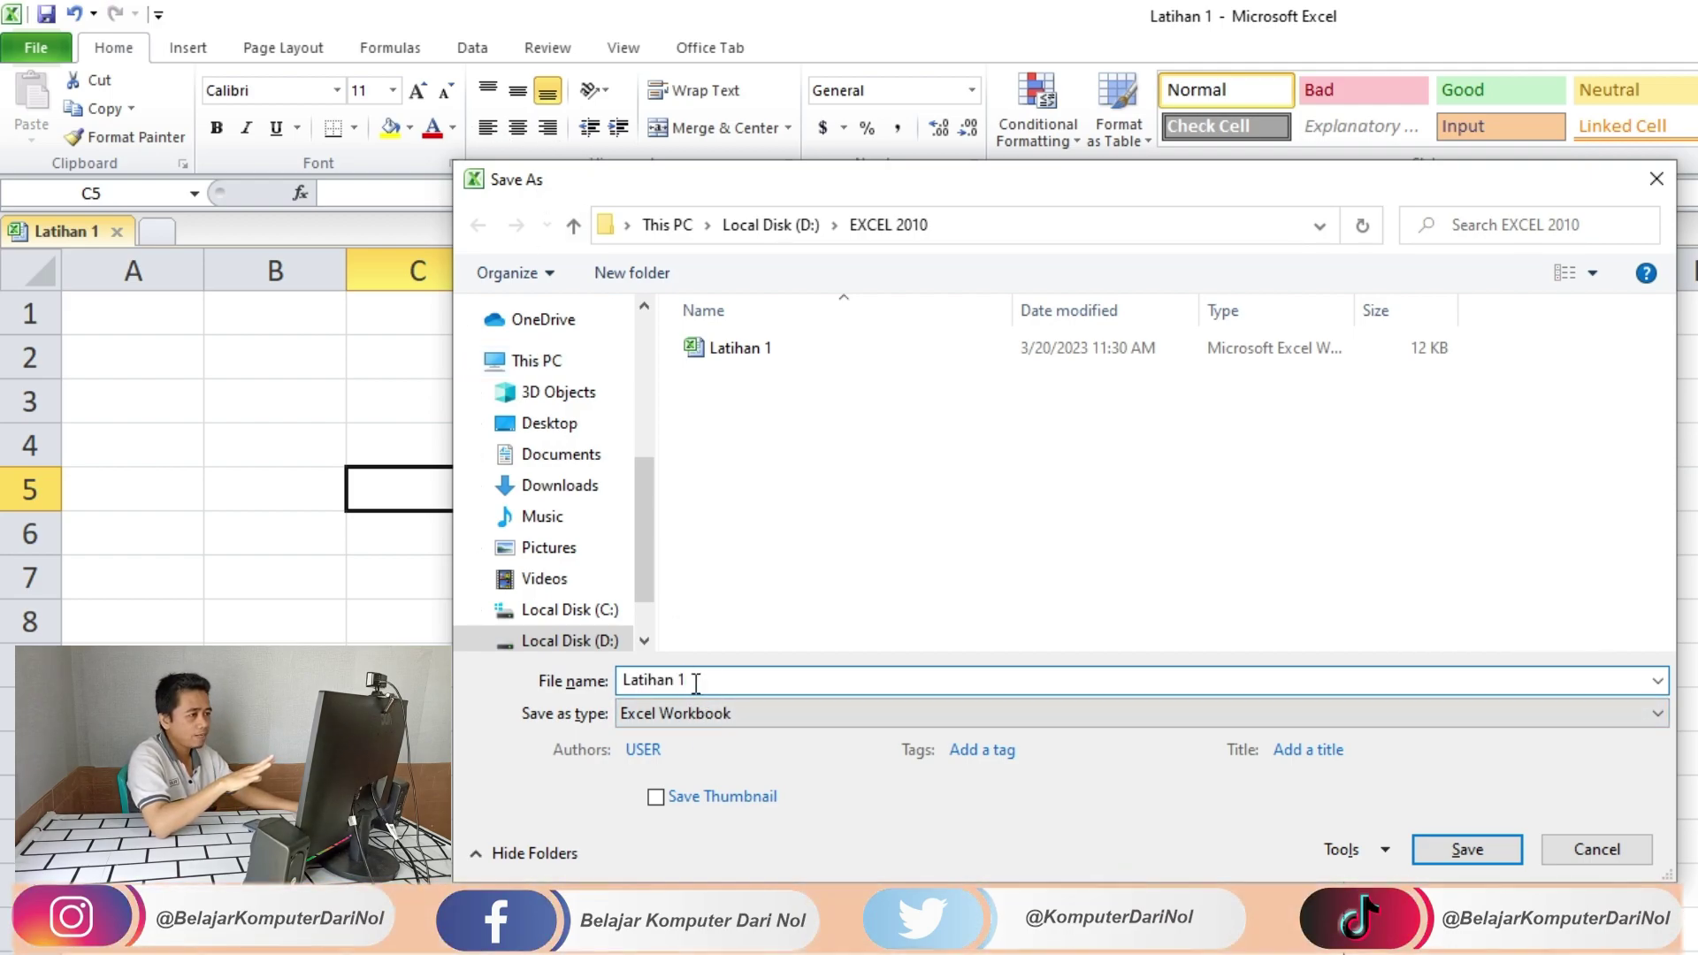
{"action": "left_click", "coordinate": [573, 225]}
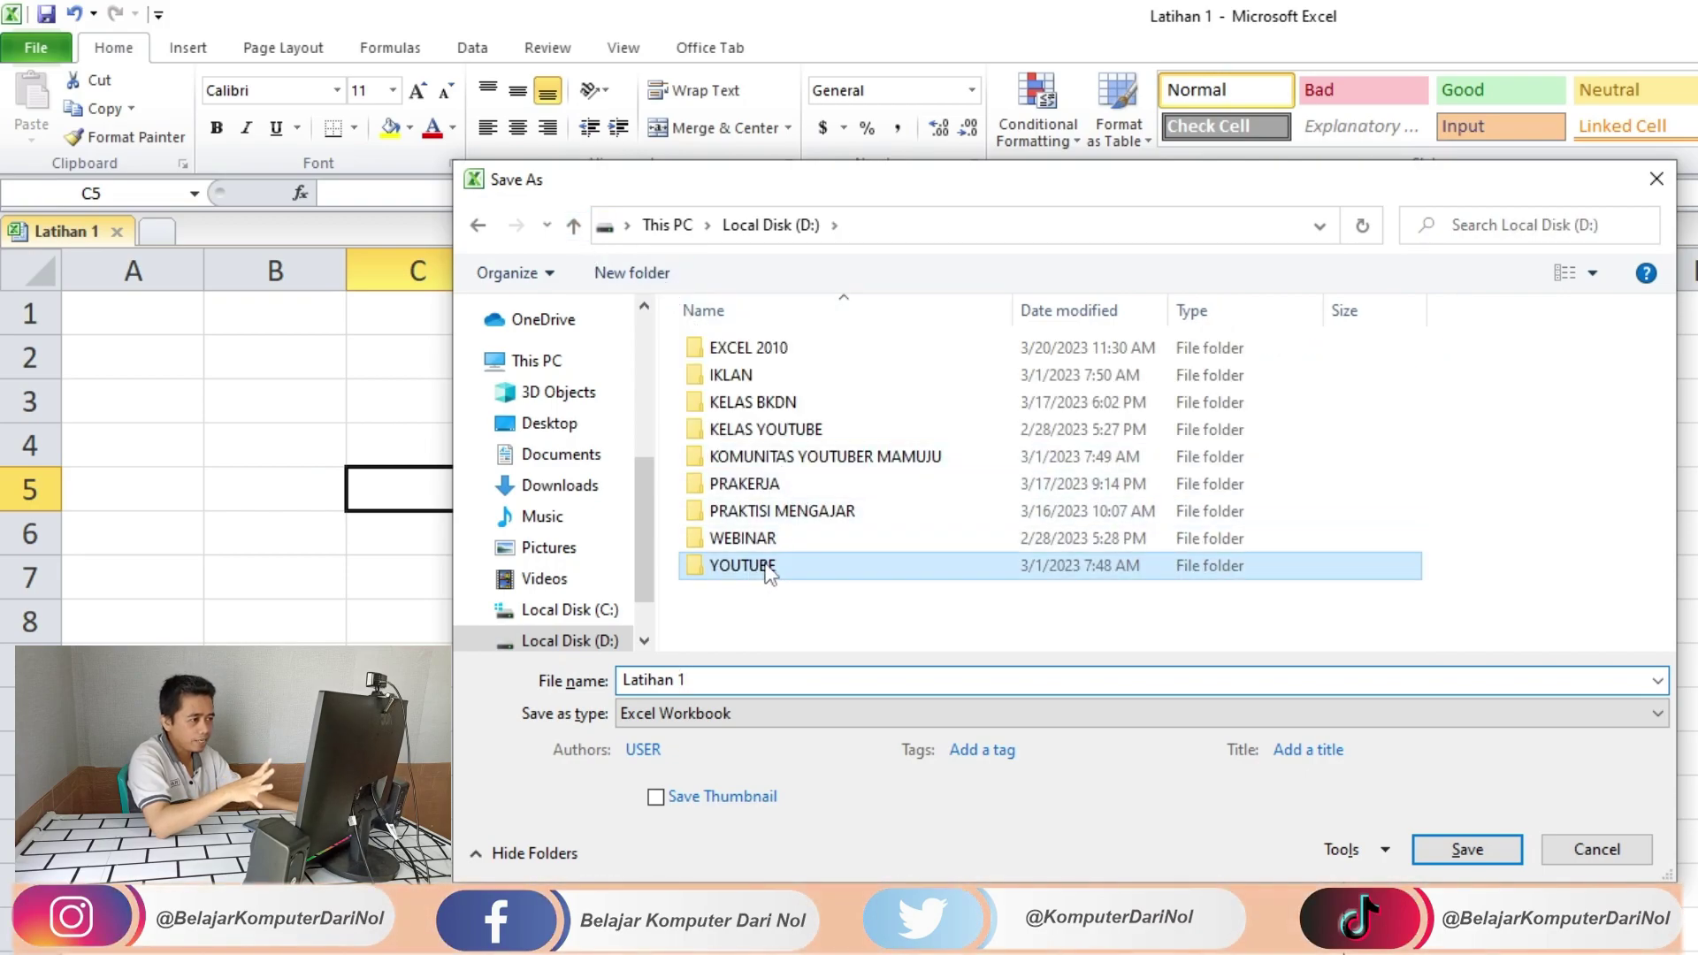
{"action": "double_click", "coordinate": [725, 345]}
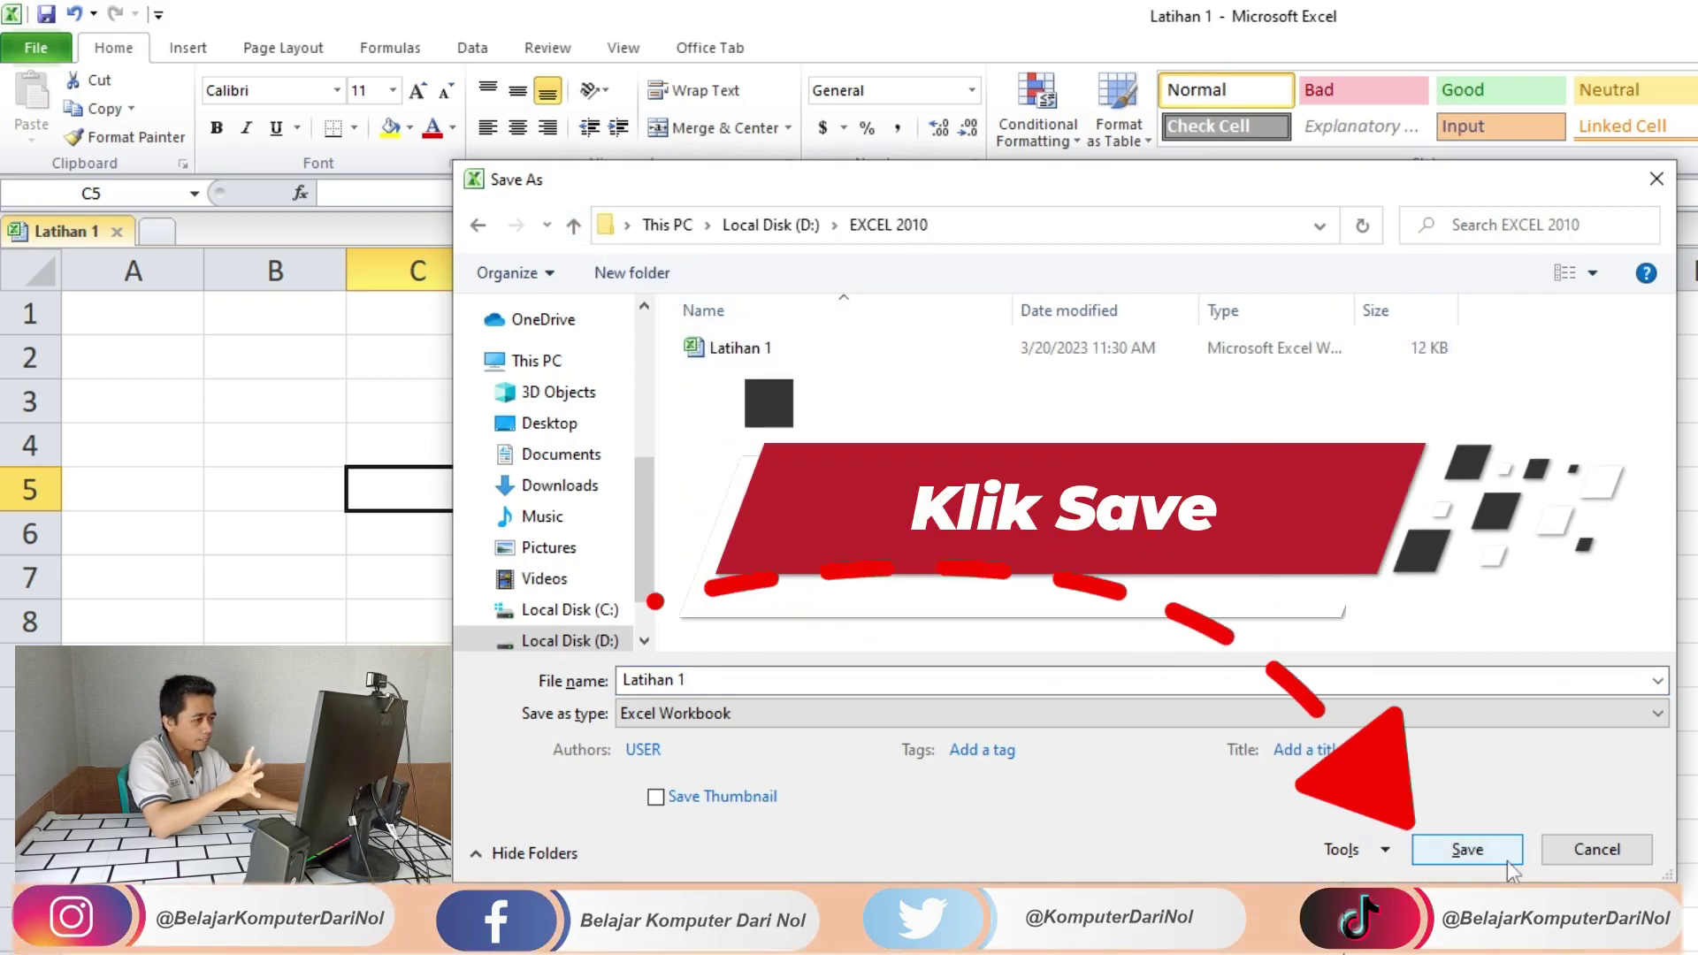